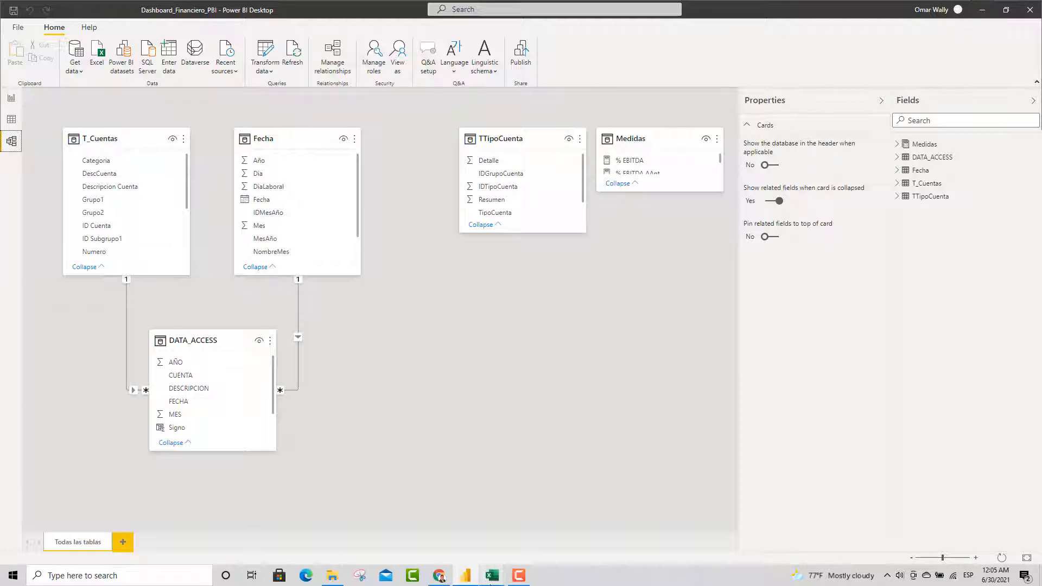
# Step: Switch to the PLAN DE CUENTAS workbook in Excel and review the ID Cuenta, DescCuenta, Subgrupo1 and Subgrupo2 columns on the Cuentas sheet
pyautogui.click(493, 577)
pyautogui.click(455, 535)
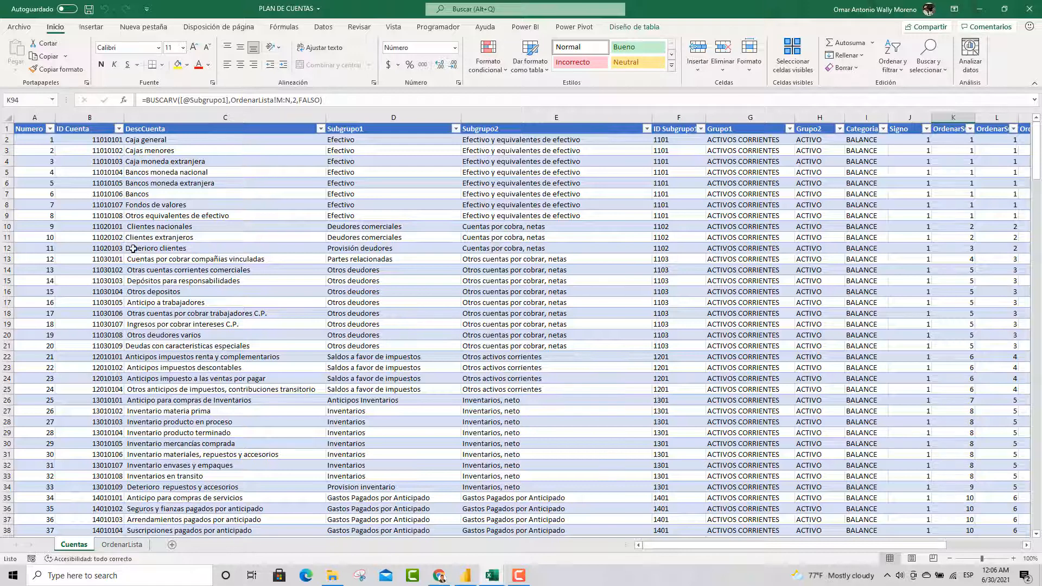
pyautogui.click(102, 151)
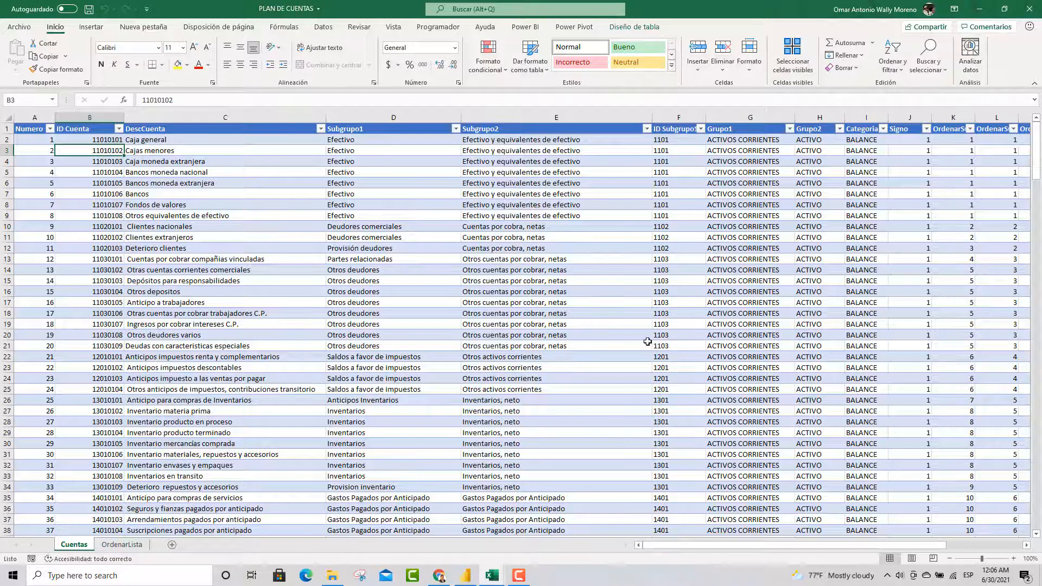
pyautogui.press('Right')
pyautogui.press('Right')
pyautogui.press('Right')
pyautogui.press('Left')
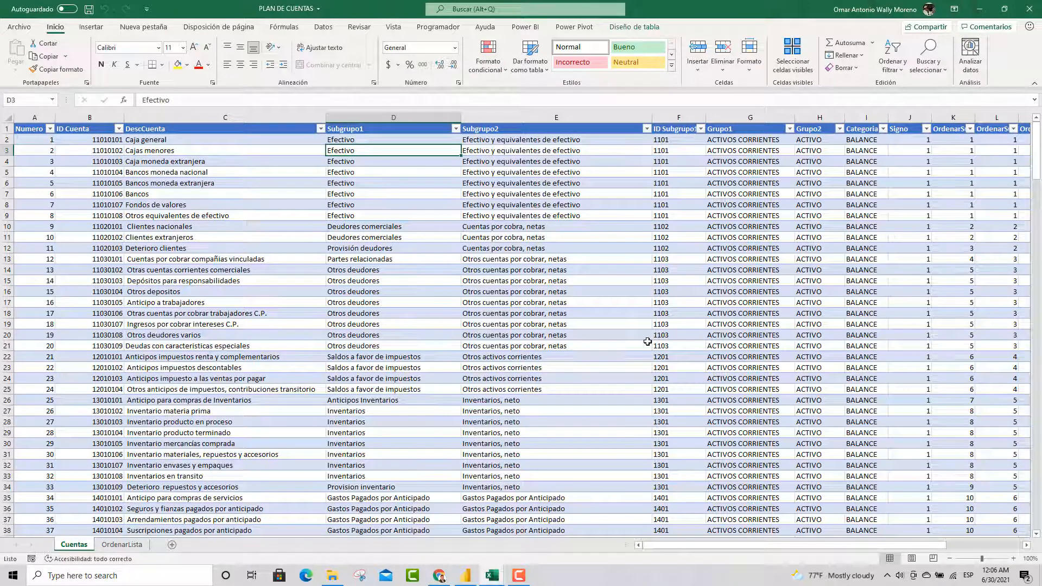
pyautogui.click(494, 149)
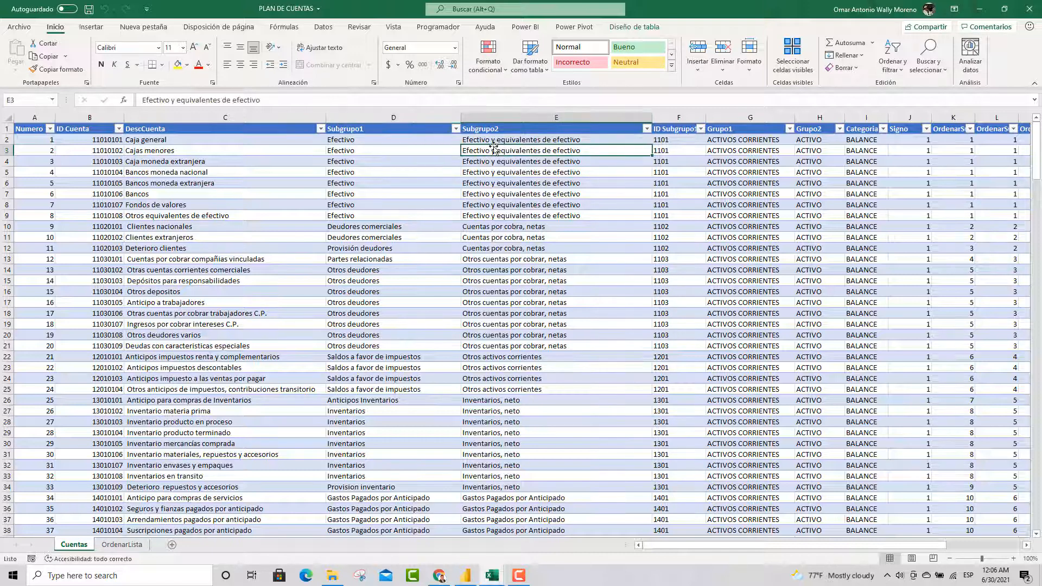
# Step: Compare the ID Subgrupo formula cells with the account codes in the ID Cuenta column
pyautogui.press('Right')
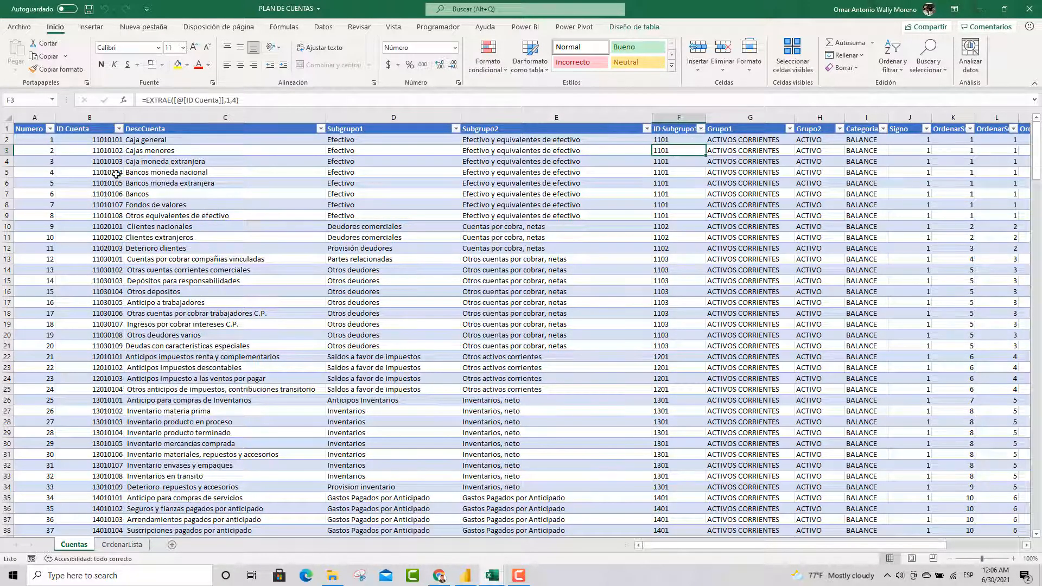
pyautogui.click(99, 161)
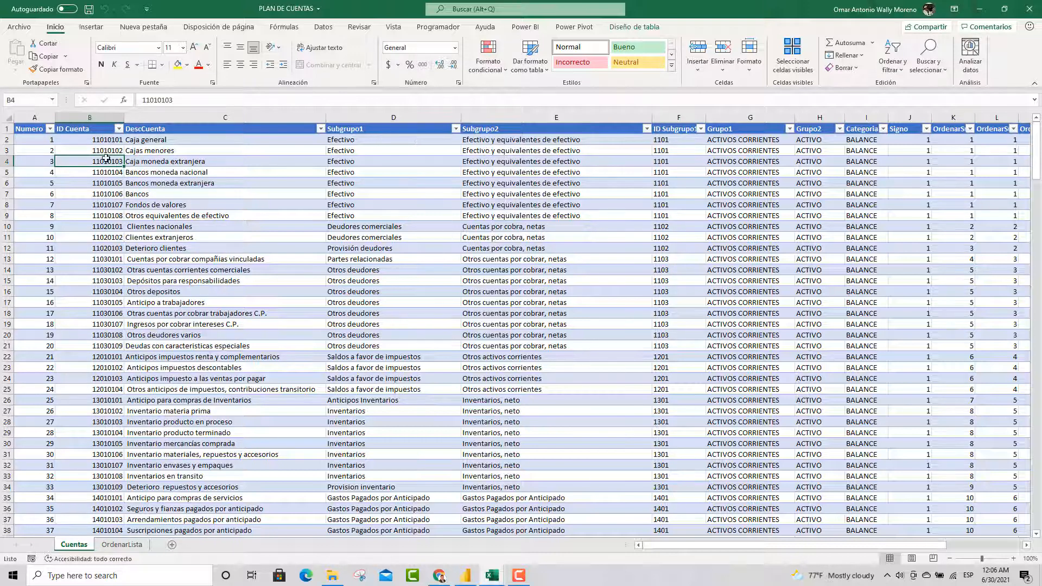
pyautogui.click(663, 150)
pyautogui.press('Down')
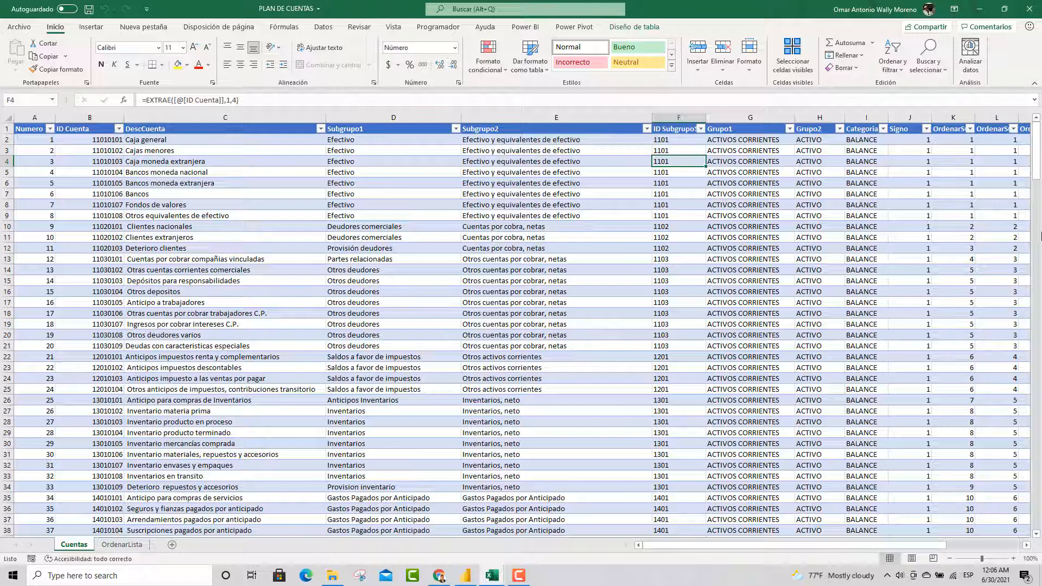
# Step: Review the full list of distinct Grupo1 filter values without applying a filter
pyautogui.click(728, 140)
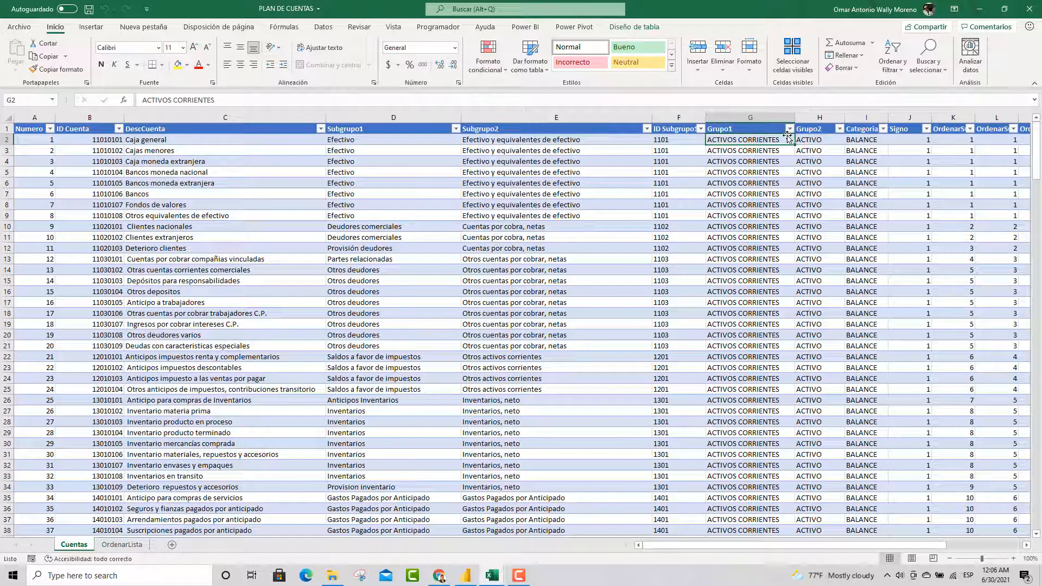
pyautogui.click(790, 130)
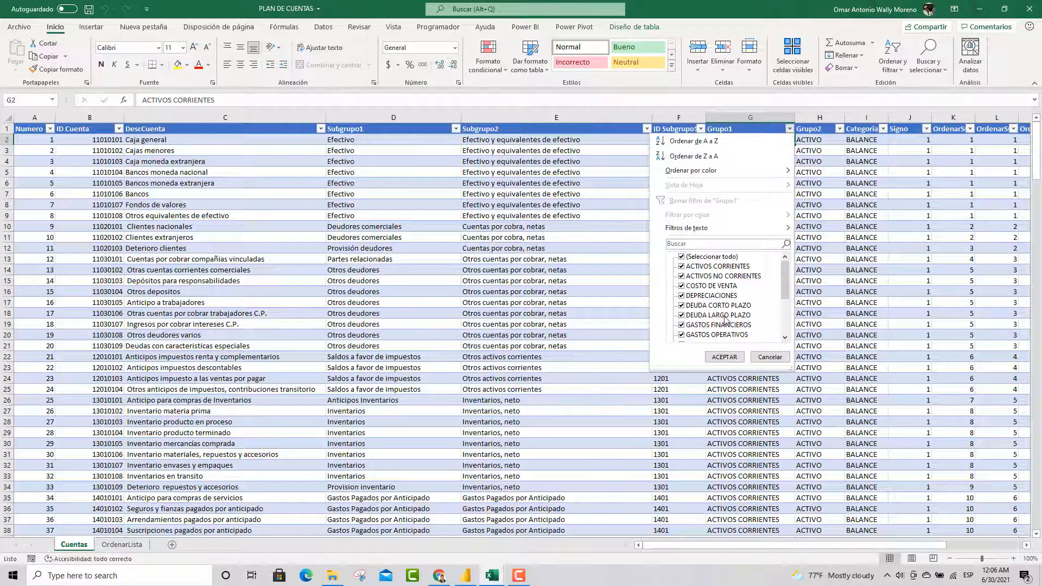
pyautogui.moveTo(784, 285); pyautogui.dragTo(783, 299)
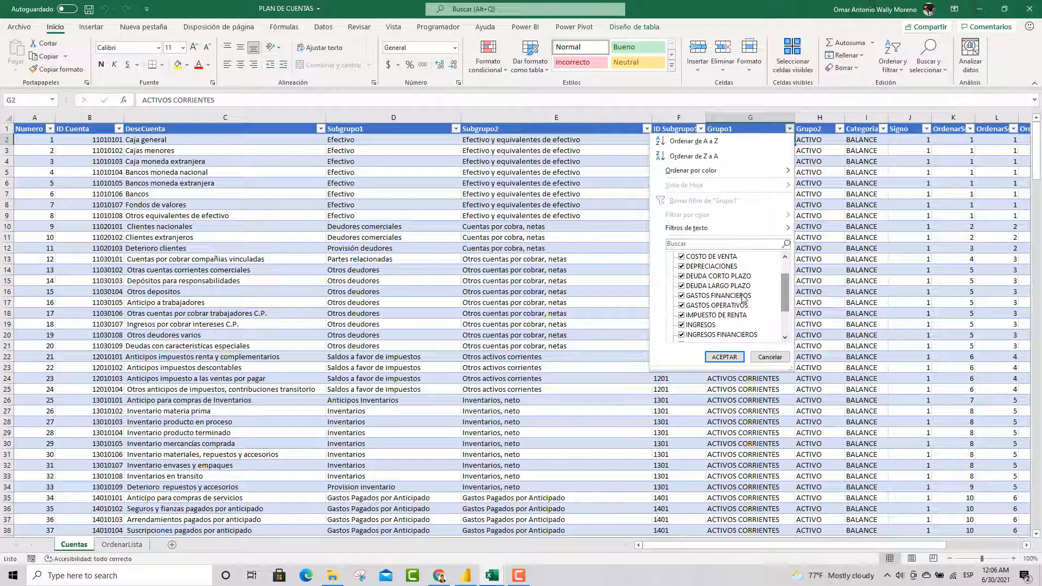
pyautogui.moveTo(785, 300); pyautogui.dragTo(785, 321)
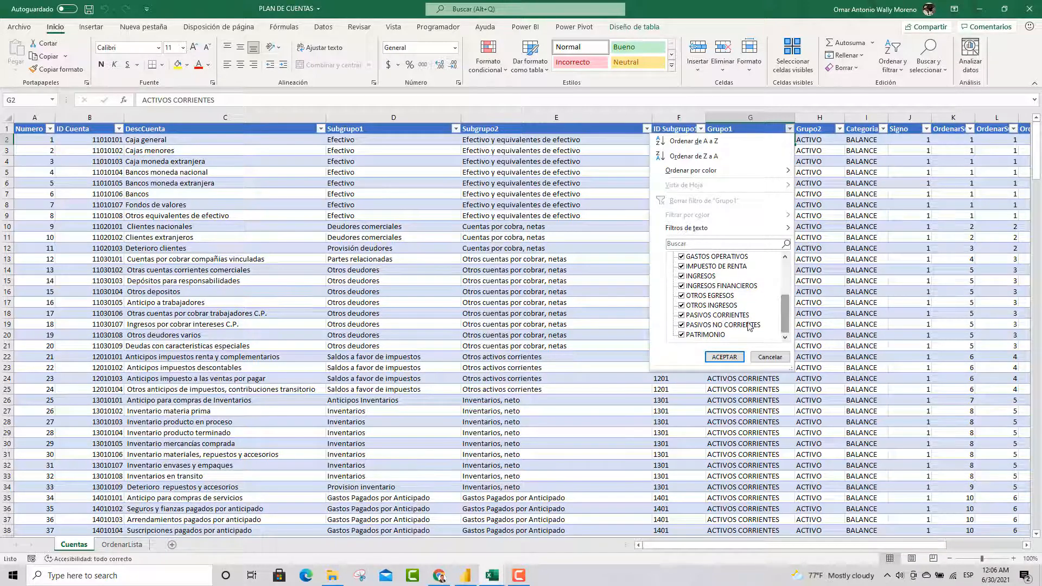
pyautogui.click(770, 357)
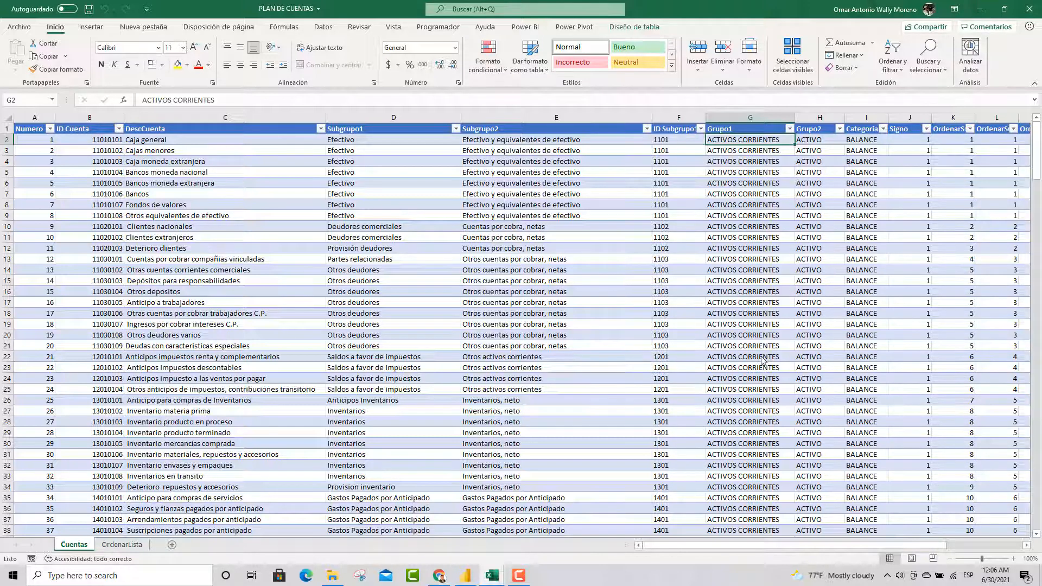
# Step: Review the distinct filter values of the Grupo2 and Categoria columns without applying a filter
pyautogui.click(840, 130)
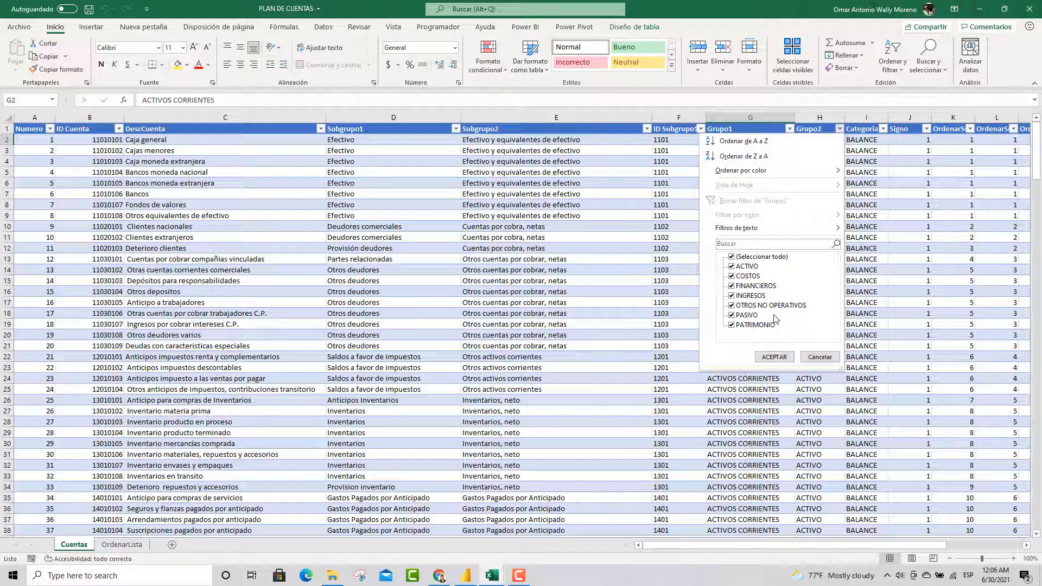
pyautogui.click(818, 358)
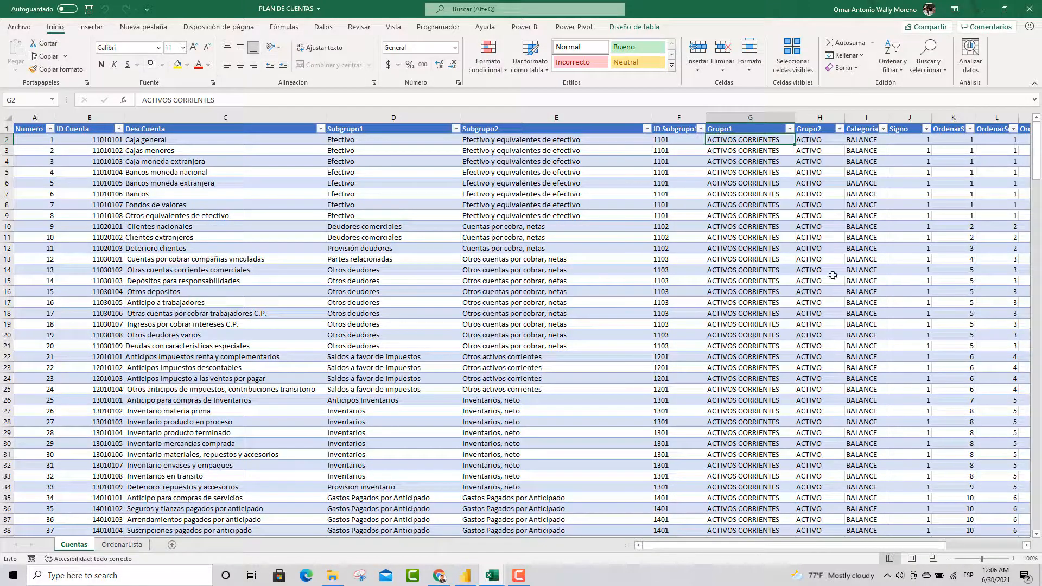
pyautogui.click(883, 129)
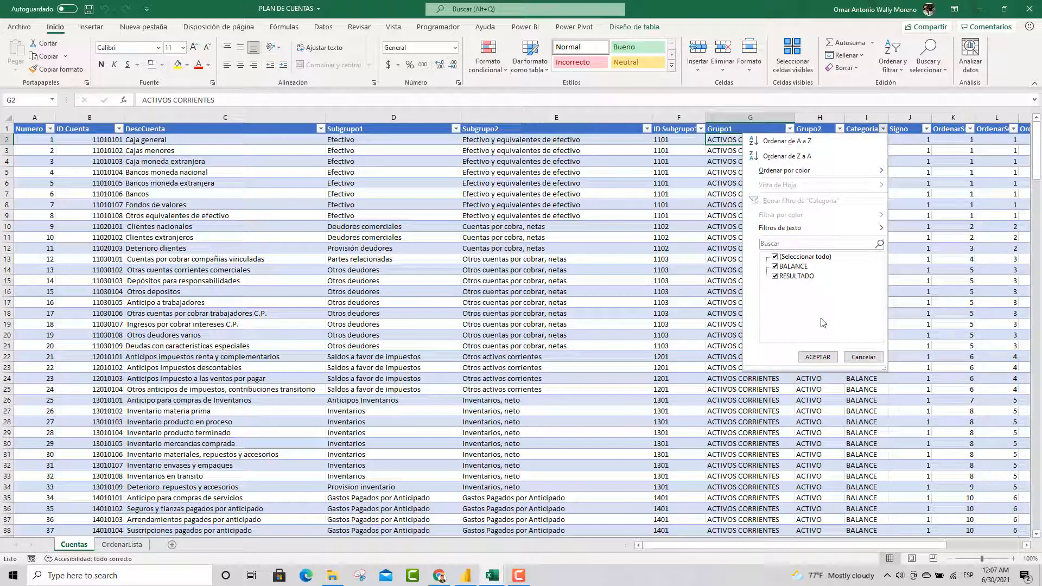
pyautogui.click(860, 360)
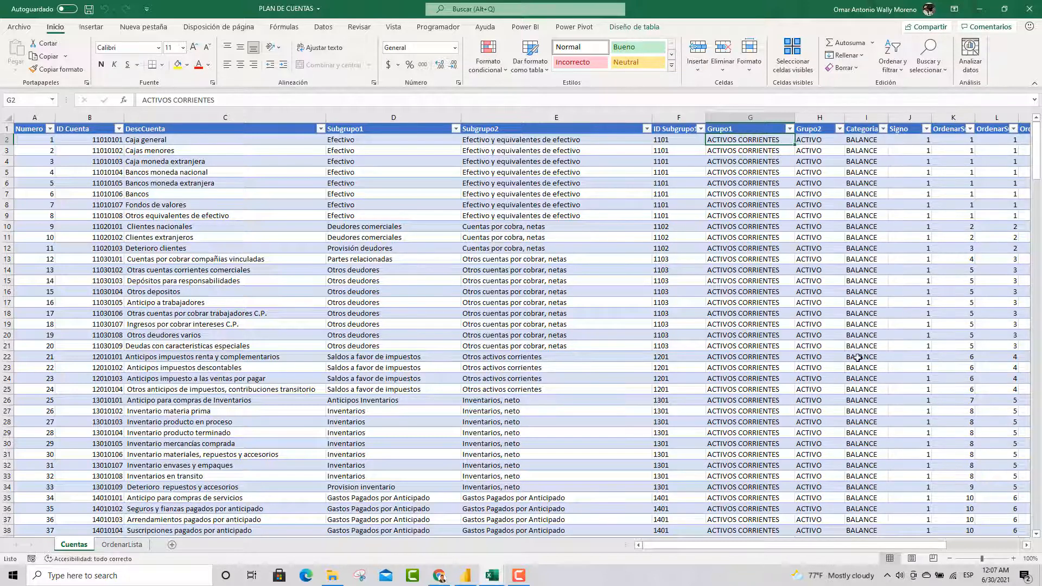
# Step: Examine the Signo column values for the asset accounts in the first rows of the Cuentas table
pyautogui.click(906, 132)
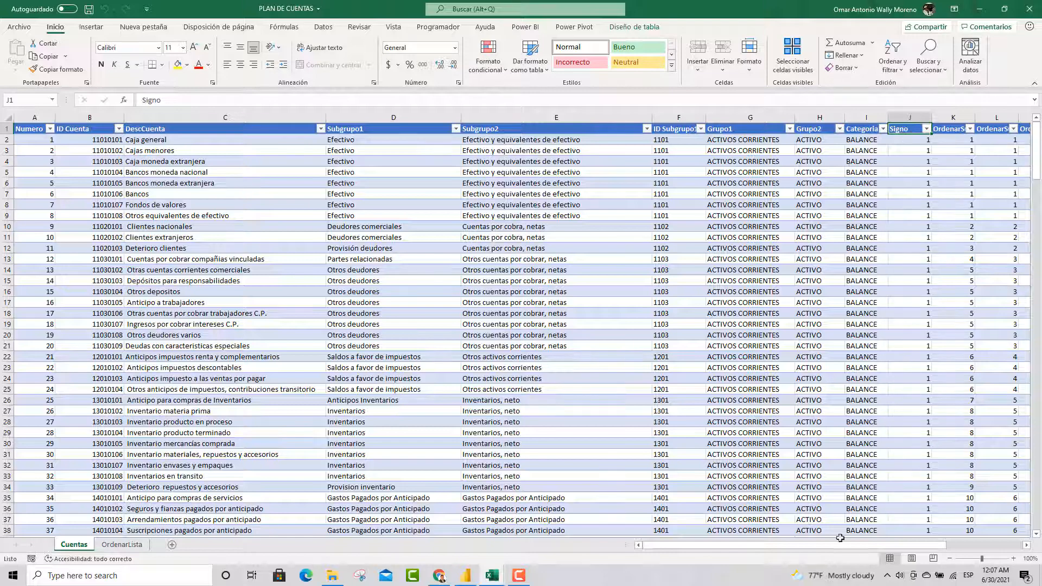
pyautogui.hscroll(2, 787, 548)
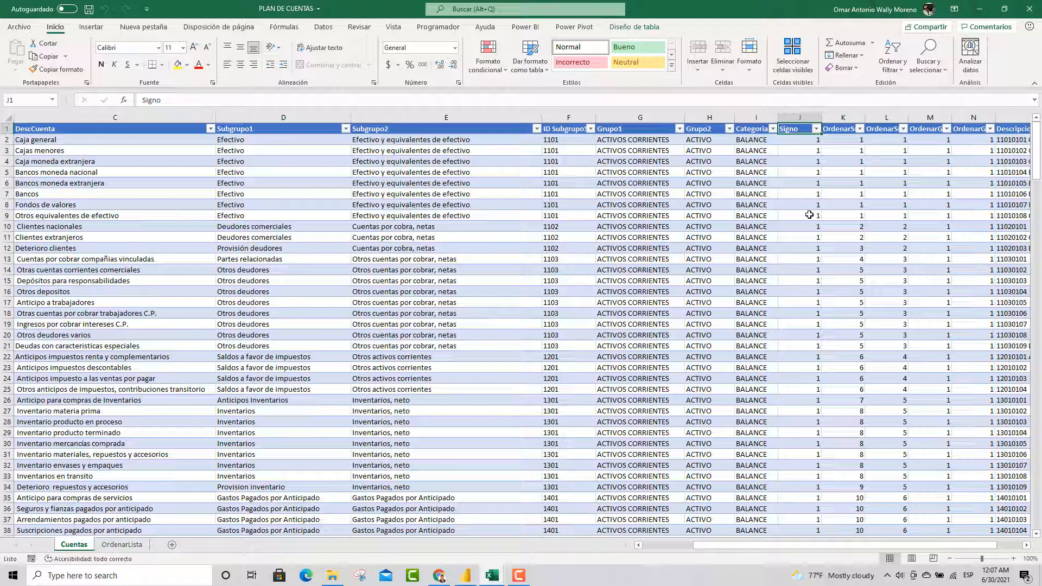
pyautogui.click(794, 142)
pyautogui.click(803, 174)
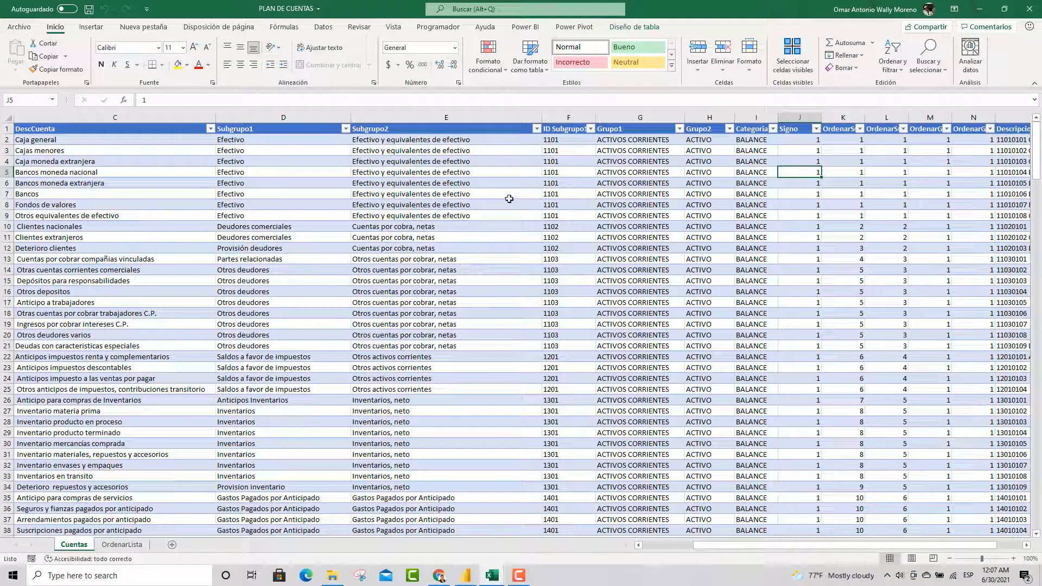
pyautogui.click(796, 216)
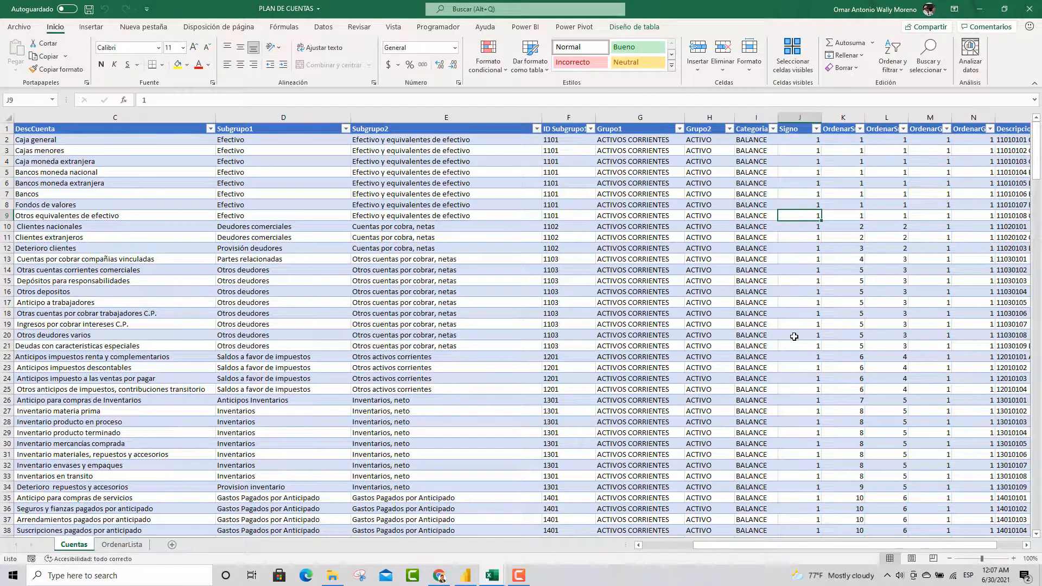
# Step: Compare the Signo values across the asset, liability, income and cost accounts further down the Cuentas table
pyautogui.scroll(-16, 794, 338)
pyautogui.scroll(-13, 794, 338)
pyautogui.scroll(11, 792, 334)
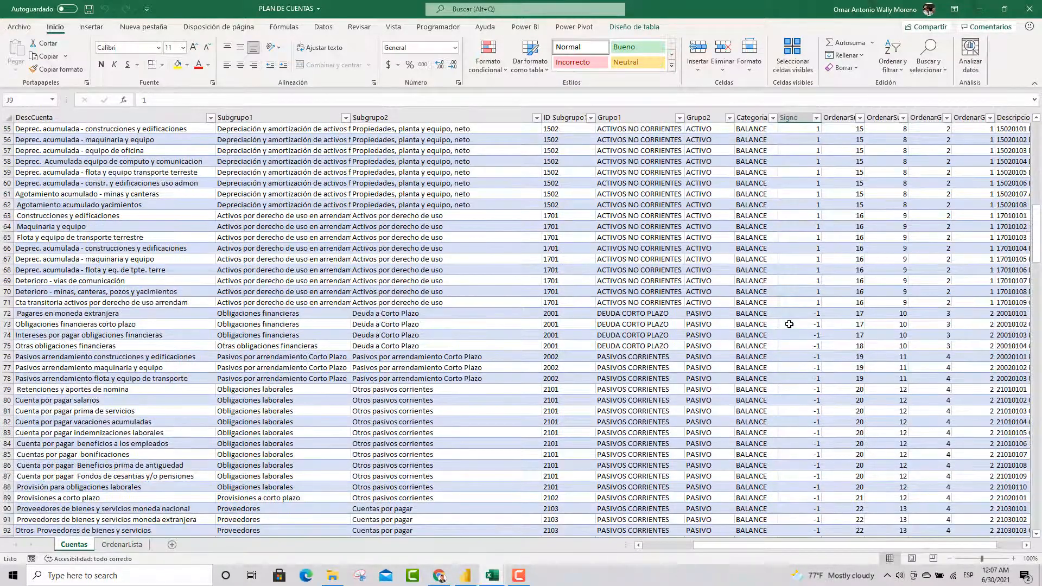
pyautogui.scroll(-4, 804, 271)
pyautogui.click(810, 273)
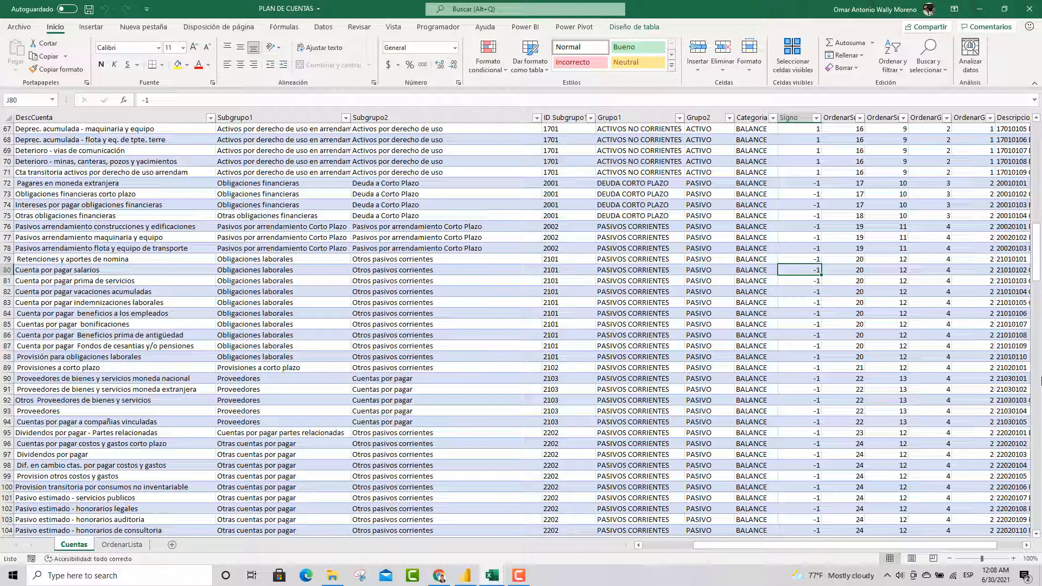
pyautogui.scroll(-20, 843, 380)
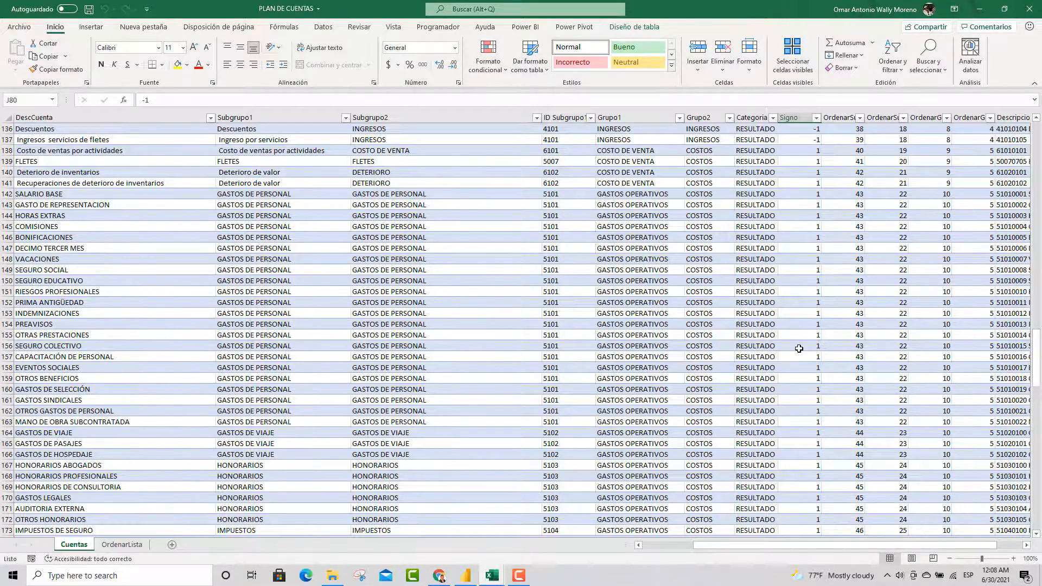
pyautogui.scroll(-8, 799, 348)
pyautogui.scroll(-5, 799, 348)
pyautogui.scroll(20, 800, 347)
pyautogui.scroll(19, 801, 346)
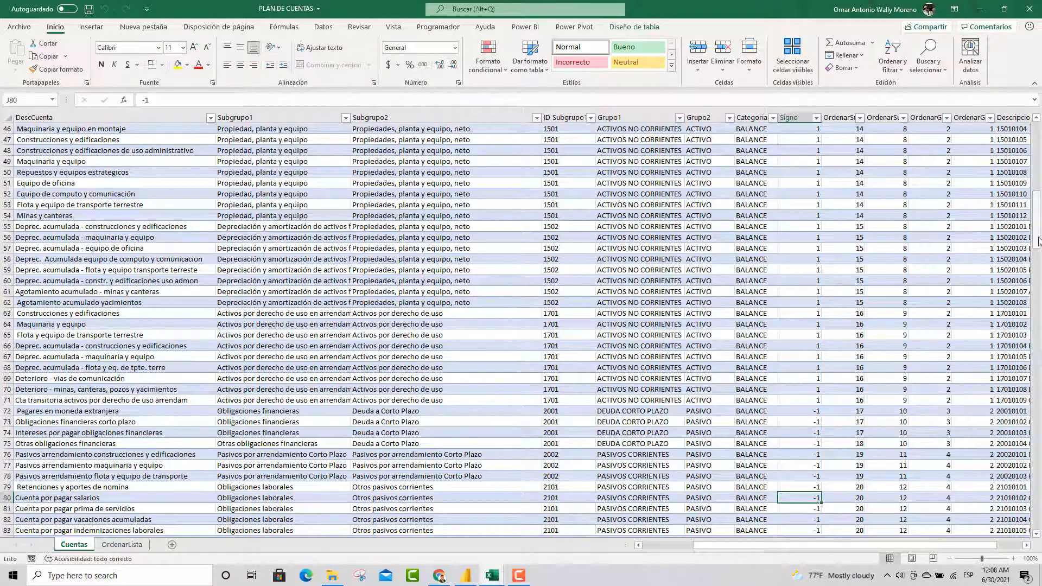
# Step: Read the header names of the sort-order columns from OrdenarSubgrupo1 through OrdenarGrupo2
pyautogui.moveTo(1038, 240); pyautogui.dragTo(1039, 163)
pyautogui.click(834, 133)
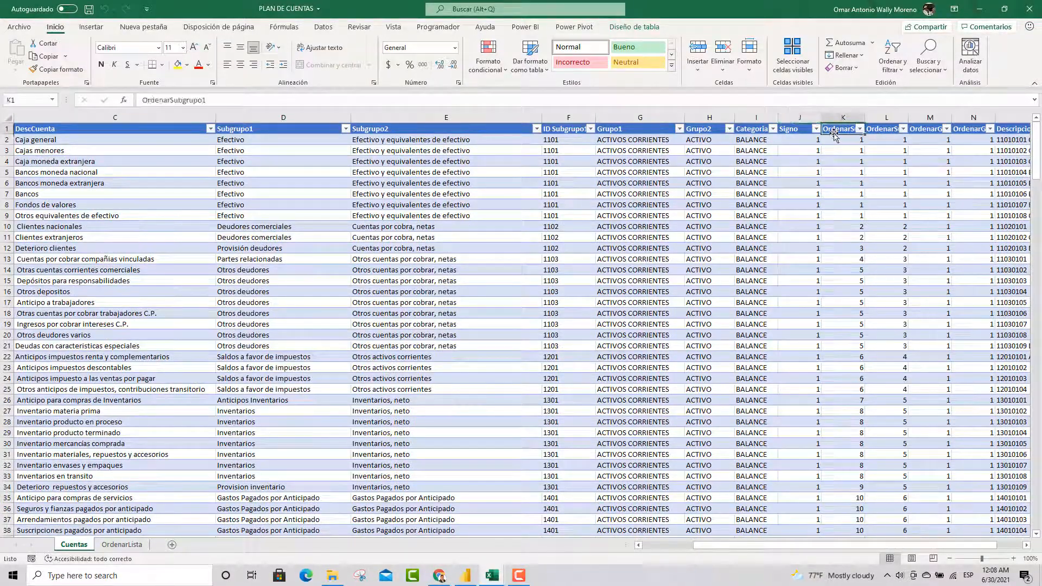
pyautogui.press('Right')
pyautogui.press('Right')
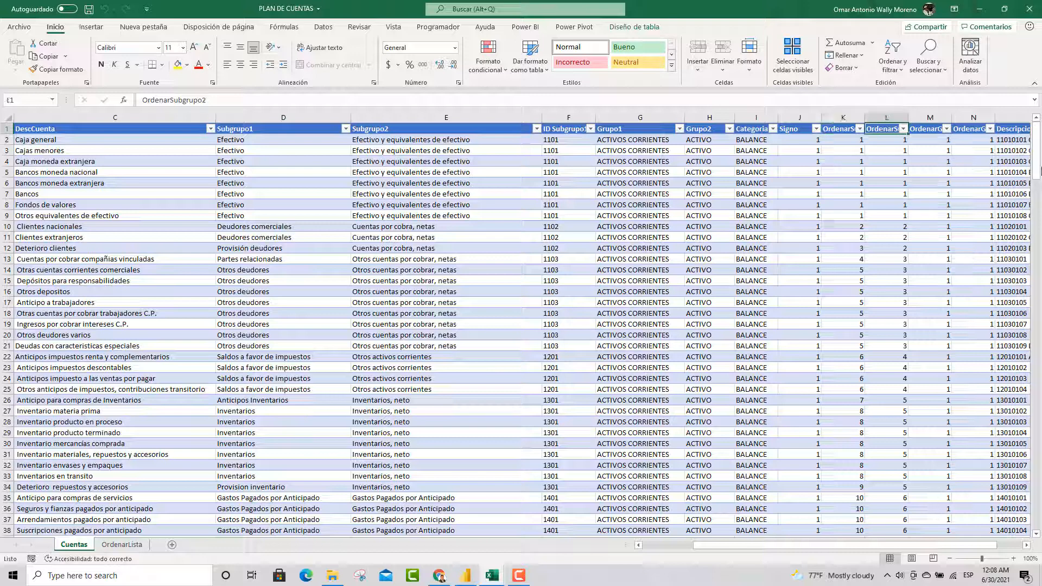
pyautogui.press('Right')
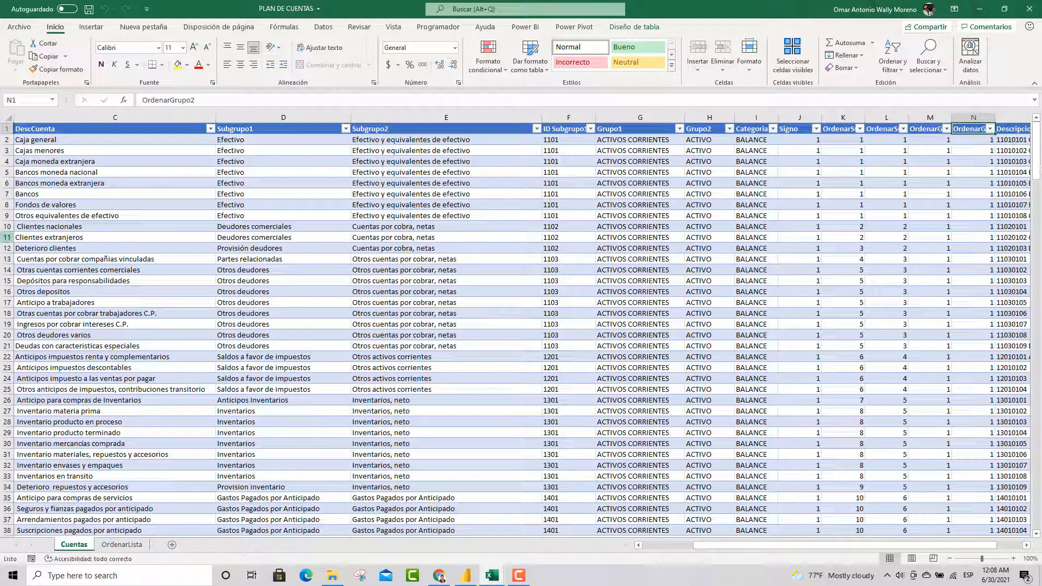
# Step: Open the OrdenarLista sheet and examine its Subgrupo2 and Grupo1 lists with their order numbers
pyautogui.click(121, 544)
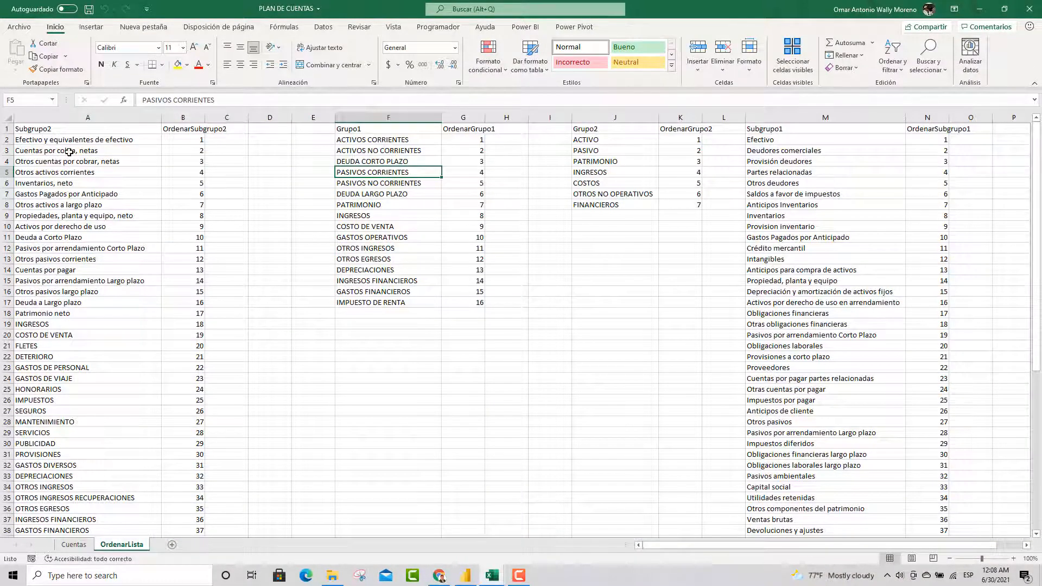
pyautogui.scroll(-6, 88, 226)
pyautogui.scroll(6, 88, 225)
pyautogui.click(385, 142)
pyautogui.press('Right')
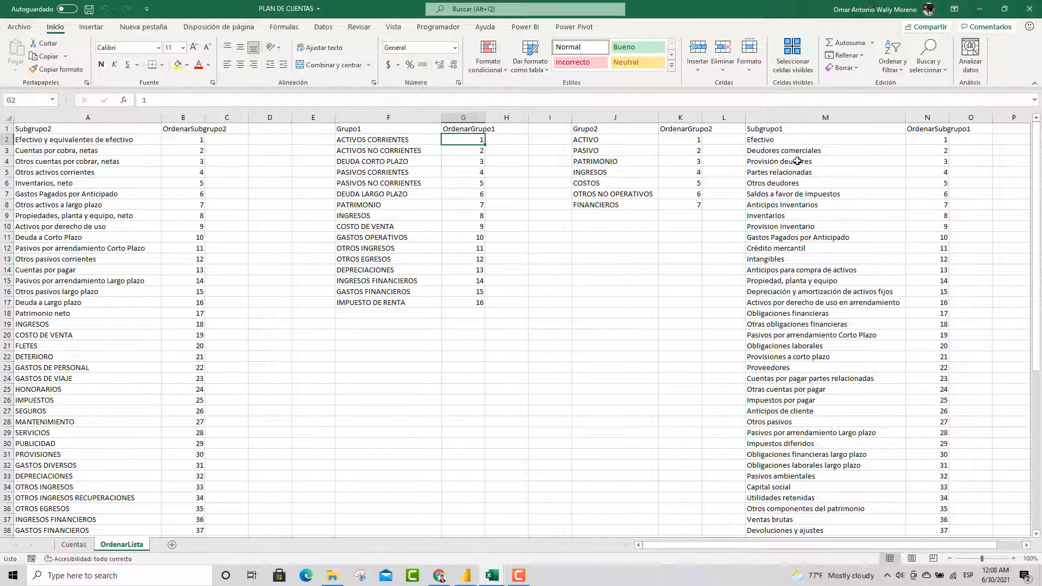
# Step: Read the balance-sheet entries of the Grupo1 list in order, from ACTIVOS CORRIENTES to PATRIMONIO
pyautogui.click(397, 137)
pyautogui.press('Down')
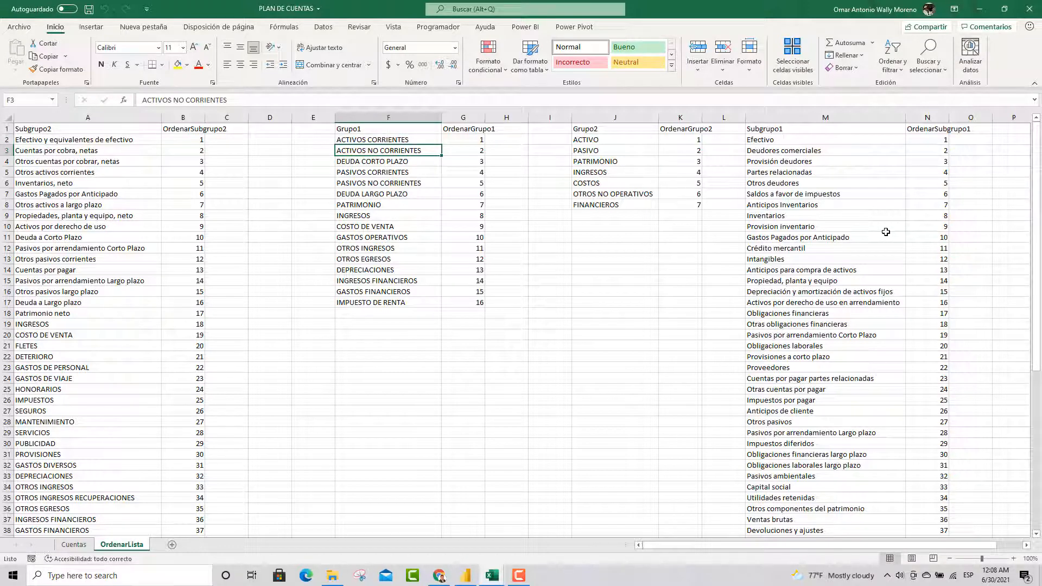
pyautogui.press('Down')
pyautogui.press('Down')
pyautogui.press('Down')
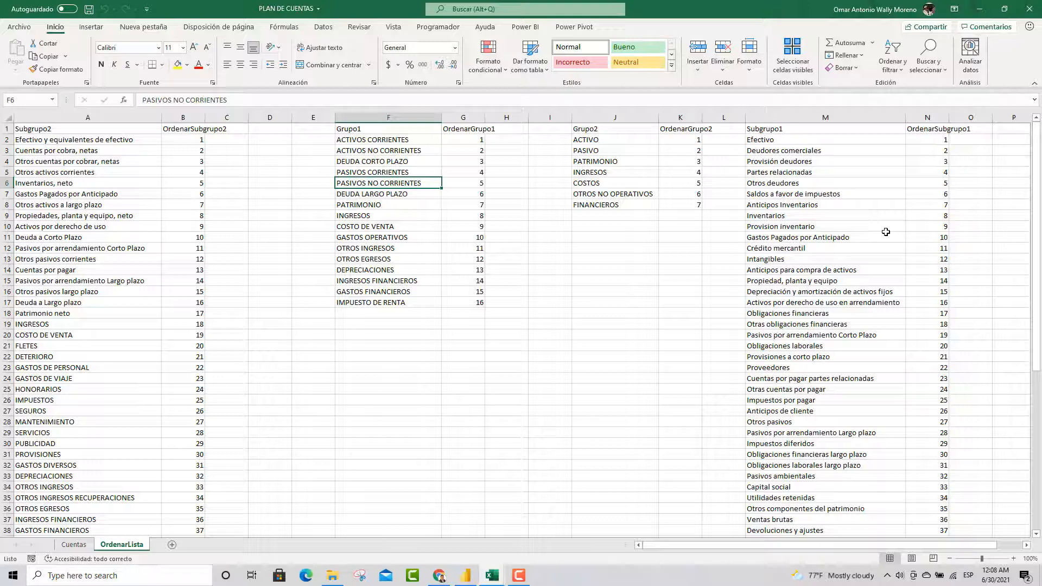
pyautogui.press('Down')
pyautogui.press('Down')
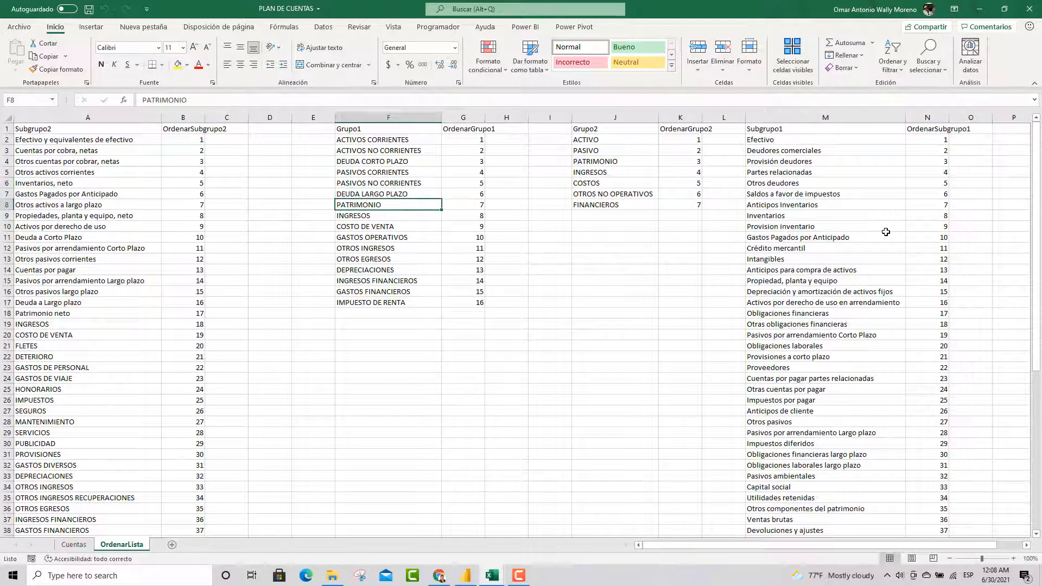
# Step: Read the income-statement entries of the Grupo1 list in order, from INGRESOS to IMPUESTO DE RENTA
pyautogui.press('Down')
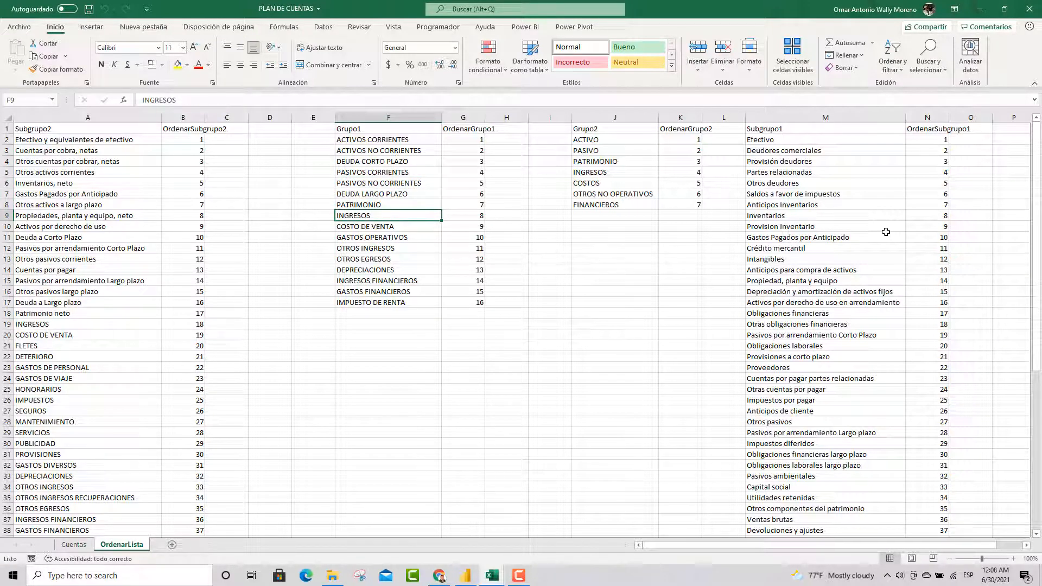
pyautogui.press('Down')
pyautogui.press('Down')
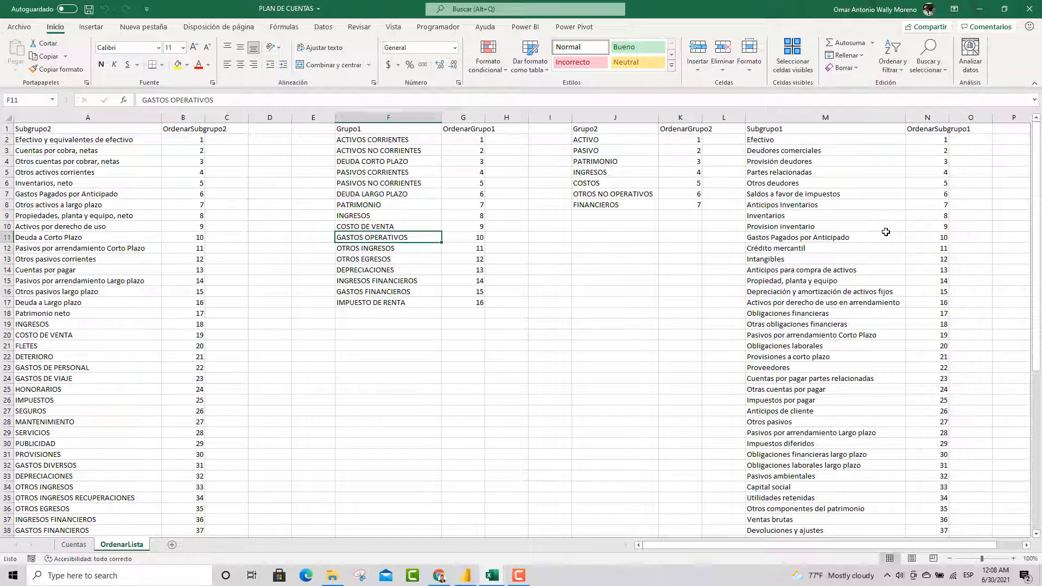
pyautogui.press('Down')
pyautogui.press('Down')
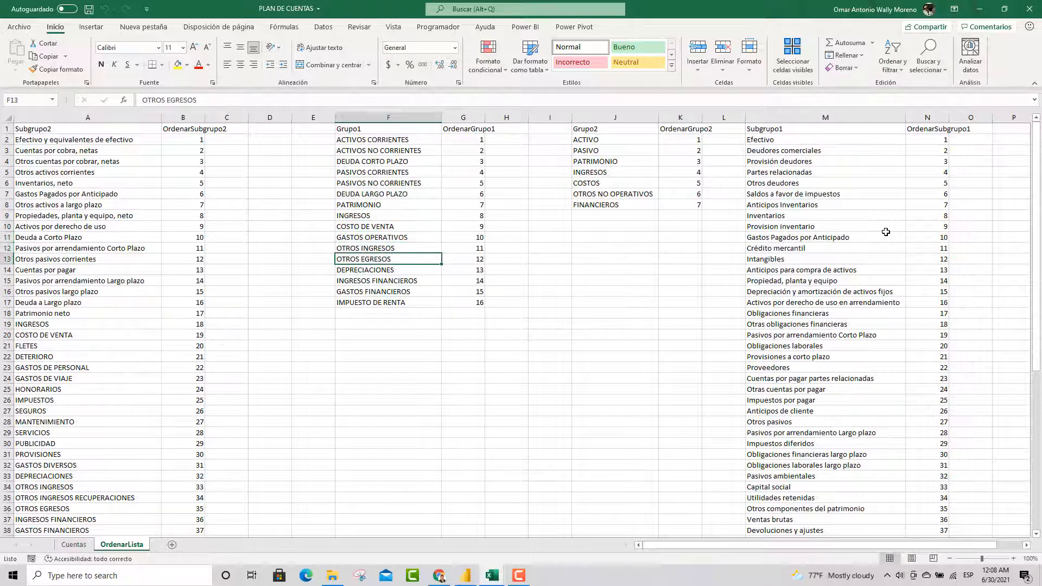
pyautogui.press('Down')
pyautogui.press('Down')
pyautogui.press('Down')
pyautogui.press('Down')
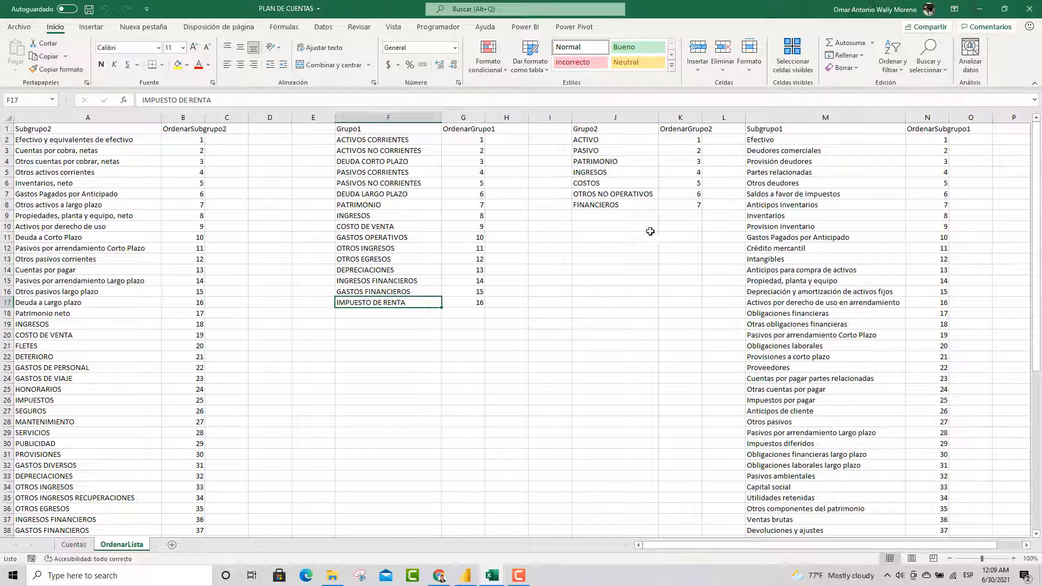
pyautogui.scroll(-8, 769, 270)
pyautogui.scroll(8, 770, 270)
# Step: Return to the Cuentas sheet and view how its table relates to the others in the Power BI model diagram
pyautogui.click(67, 544)
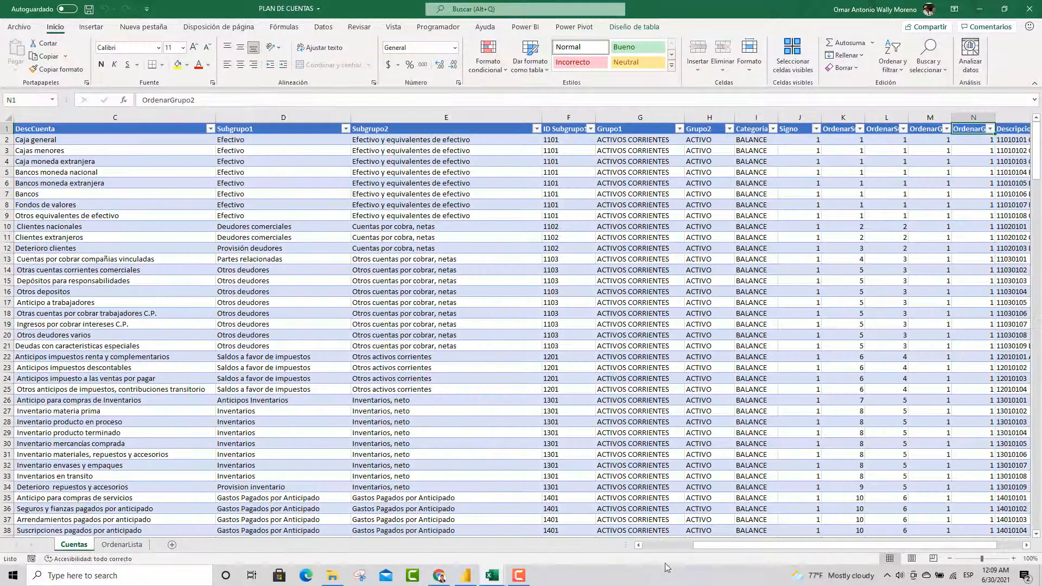
pyautogui.click(465, 580)
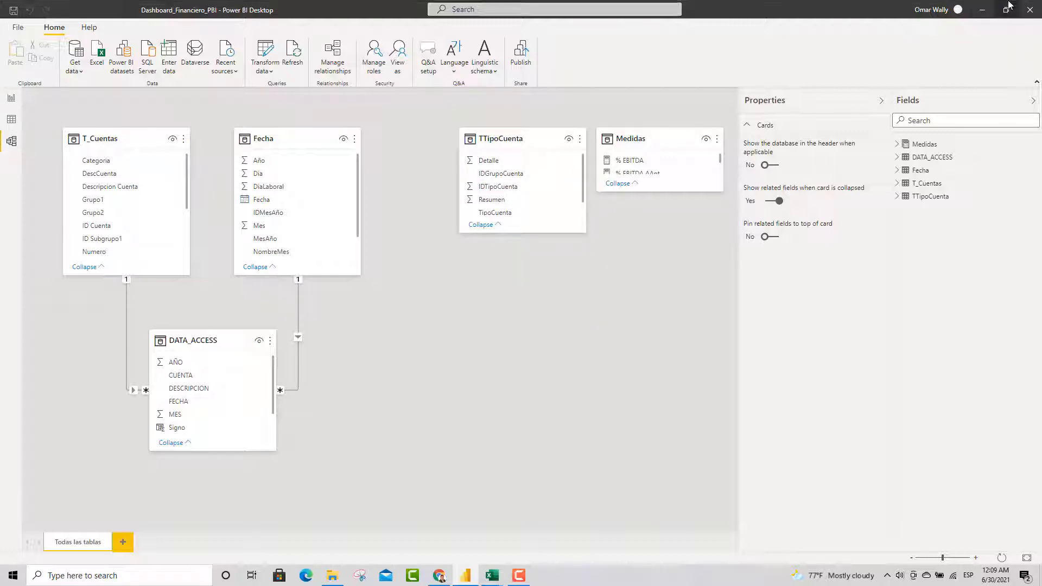
pyautogui.click(983, 10)
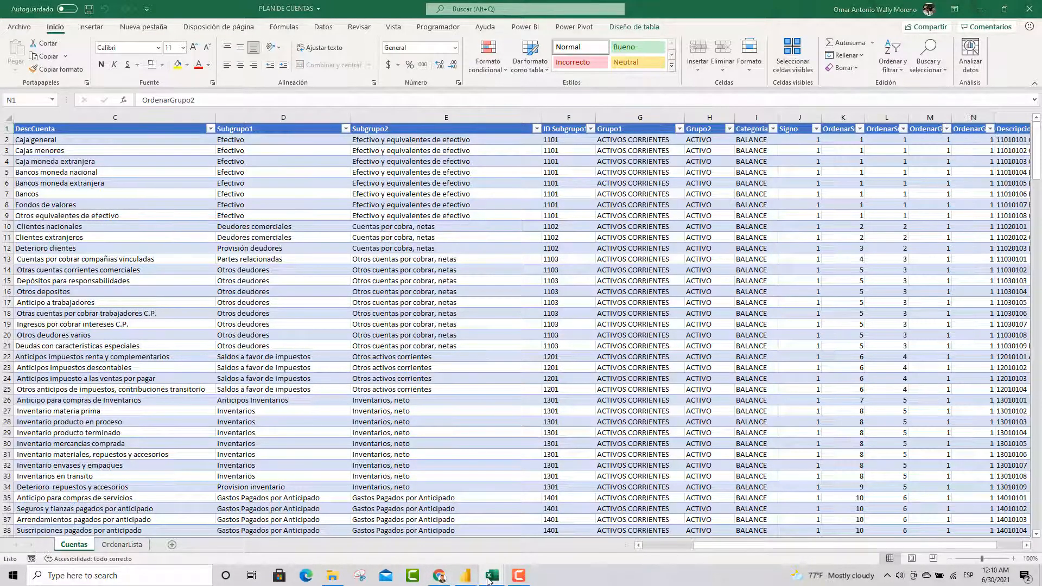
# Step: Switch to the DATA_PARA_ACCESS workbook and examine its AÑO, MES, CUENTA, DESCRIPCION and VALOR data
pyautogui.moveTo(484, 576)
pyautogui.click(562, 543)
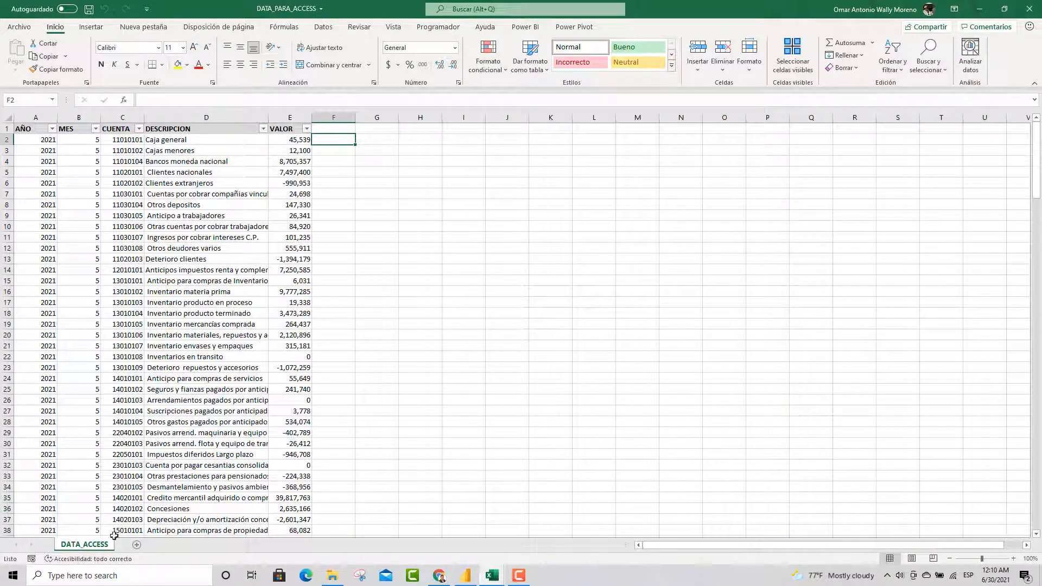
pyautogui.click(332, 318)
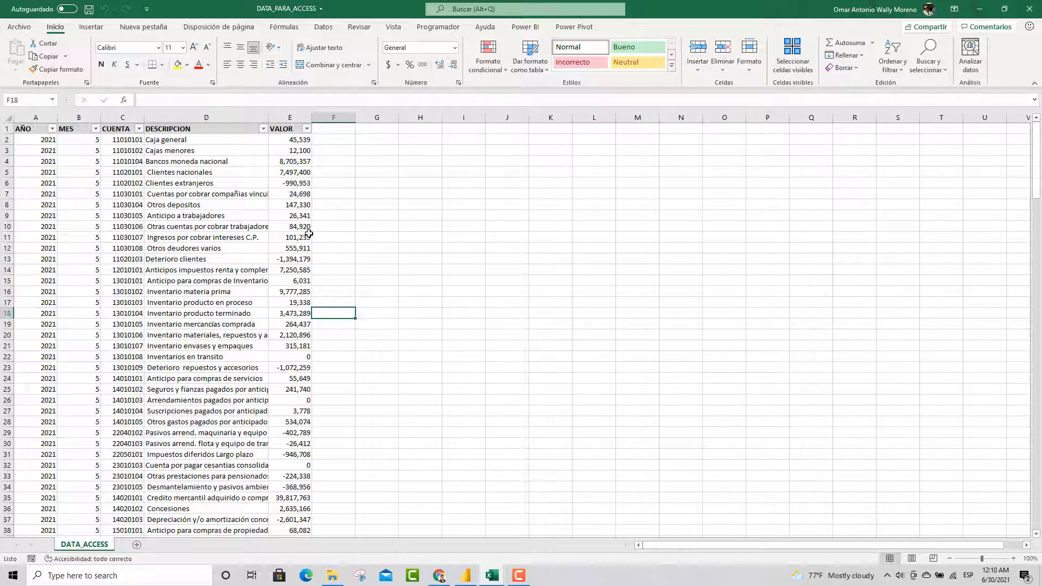
pyautogui.scroll(-4, 76, 308)
pyautogui.scroll(-7, 76, 308)
pyautogui.scroll(11, 82, 326)
pyautogui.click(41, 151)
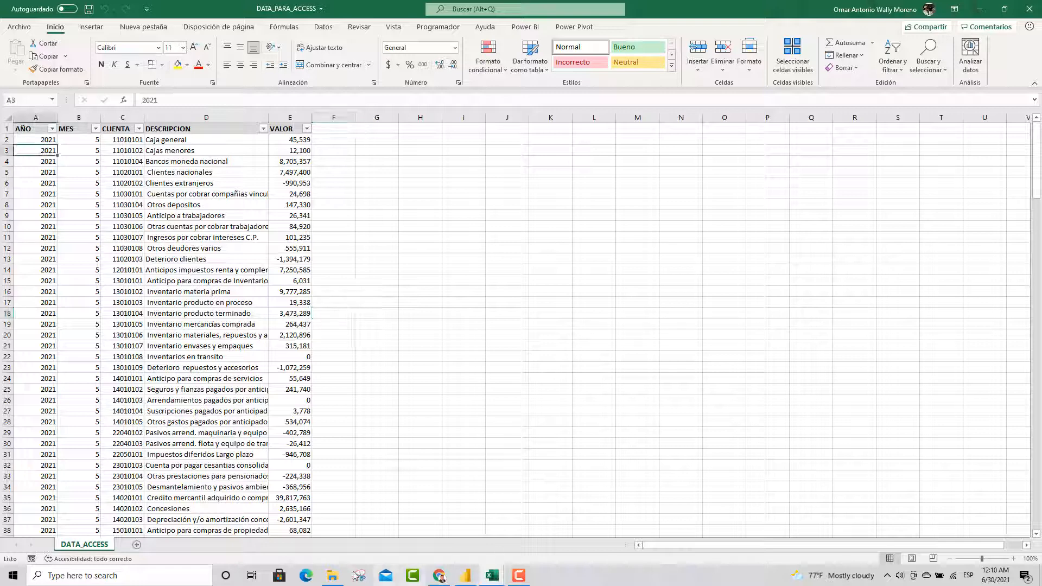
# Step: Open the Database_EF database in Access and browse the records of its DATA_ACCESS table
pyautogui.click(334, 579)
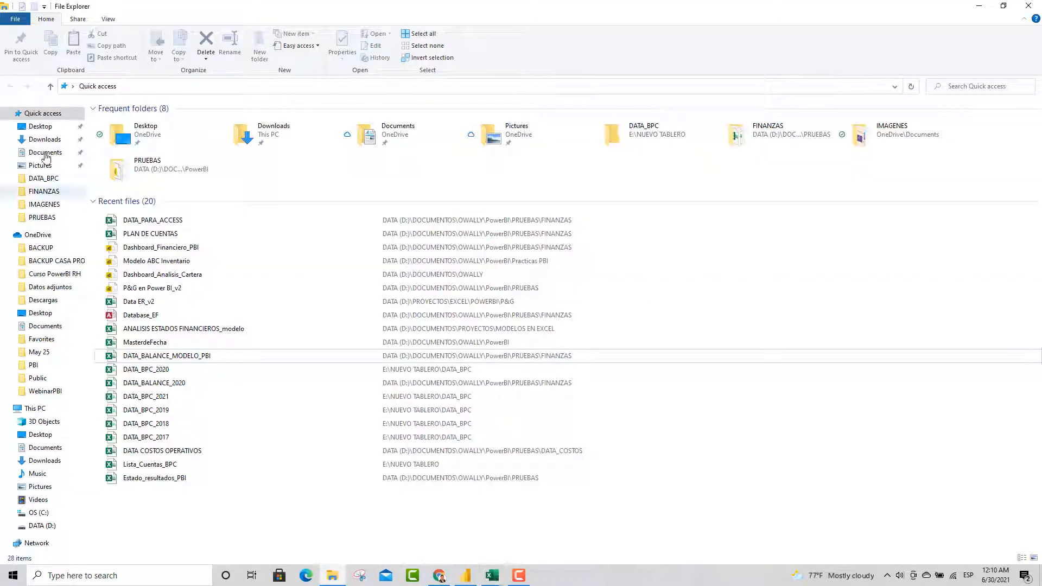
pyautogui.doubleClick(143, 315)
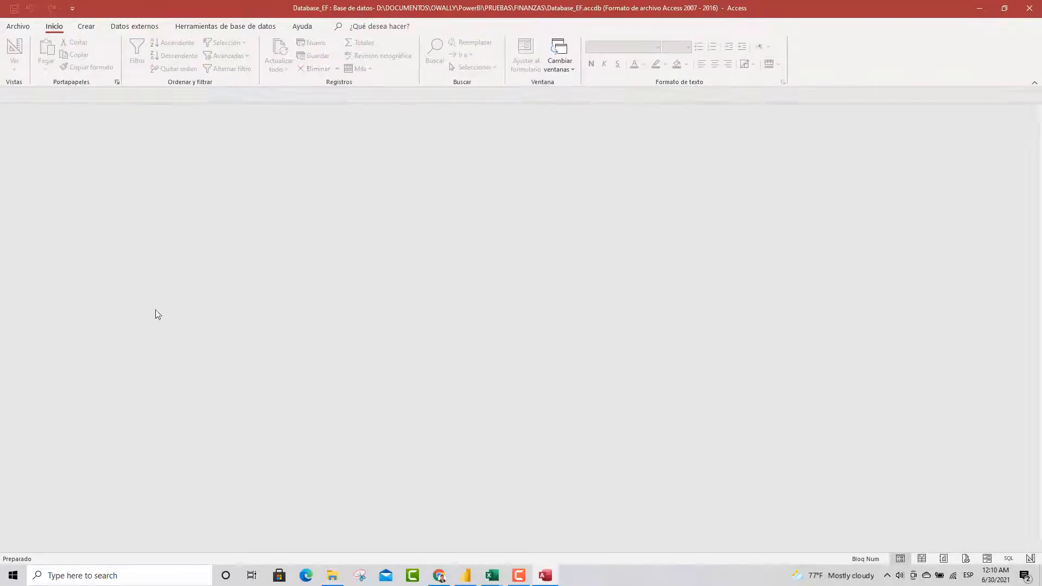
pyautogui.click(364, 99)
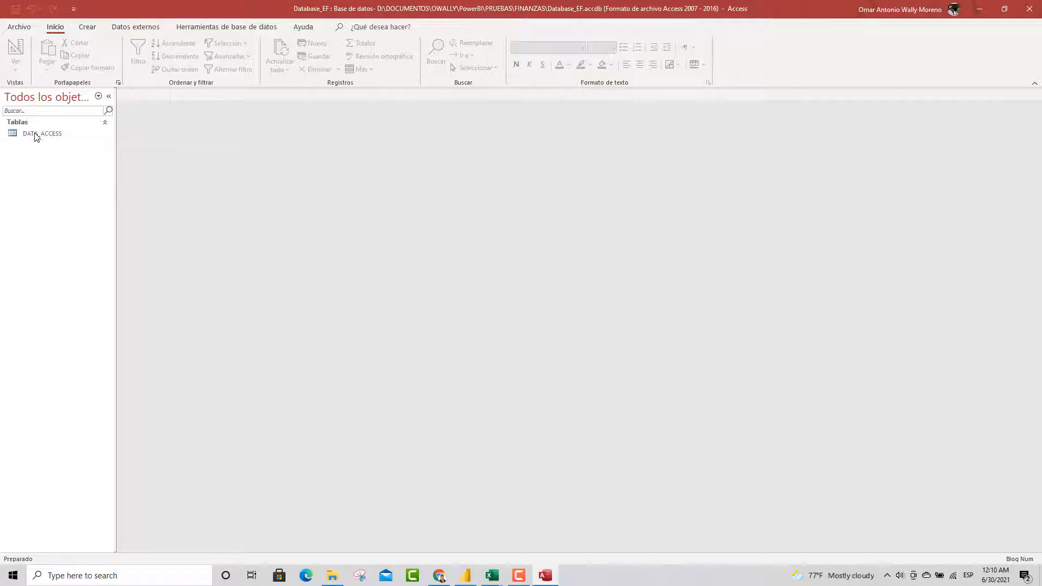
pyautogui.doubleClick(37, 136)
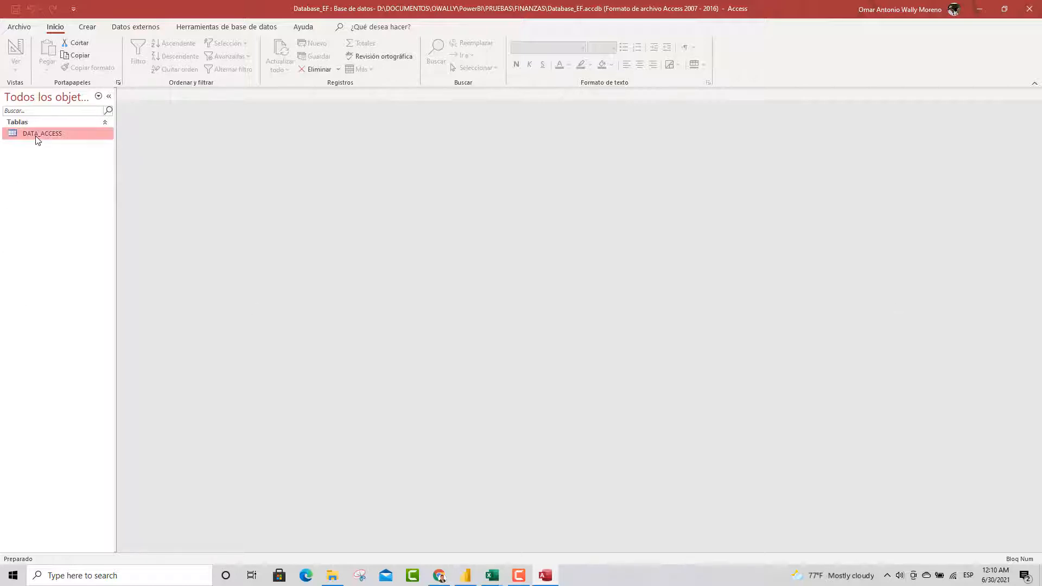
pyautogui.scroll(-8, 254, 255)
pyautogui.scroll(-5, 254, 255)
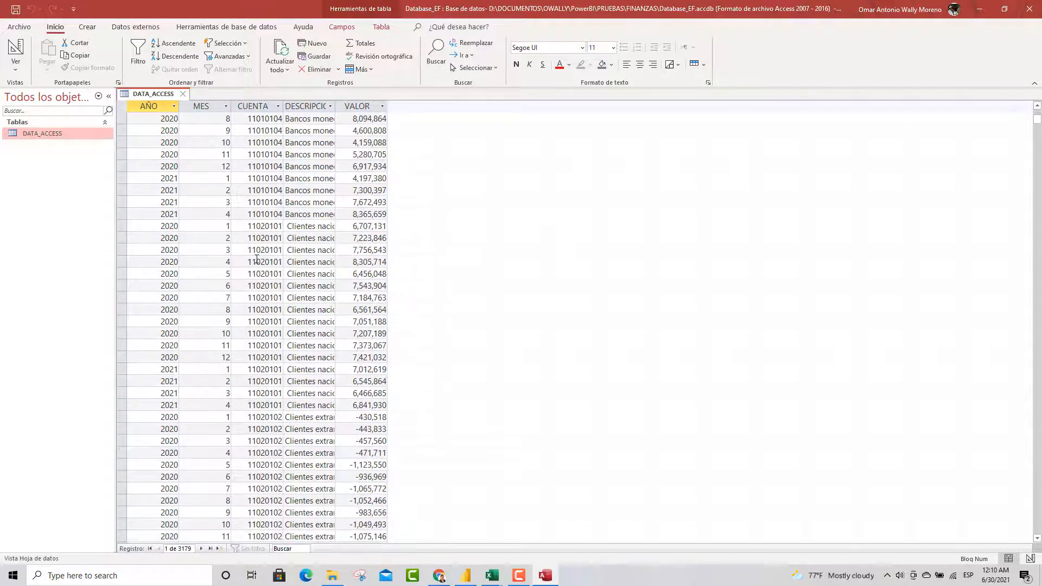
pyautogui.scroll(-20, 212, 179)
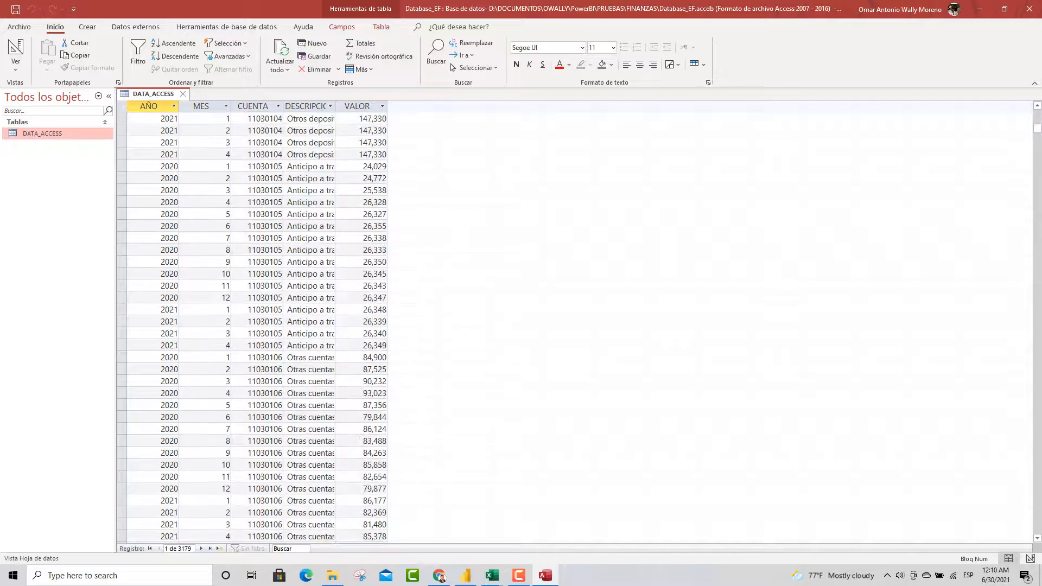
# Step: Compare the DATA_ACCESS table in the Power BI Desktop model diagram with its source table in Access
pyautogui.click(980, 9)
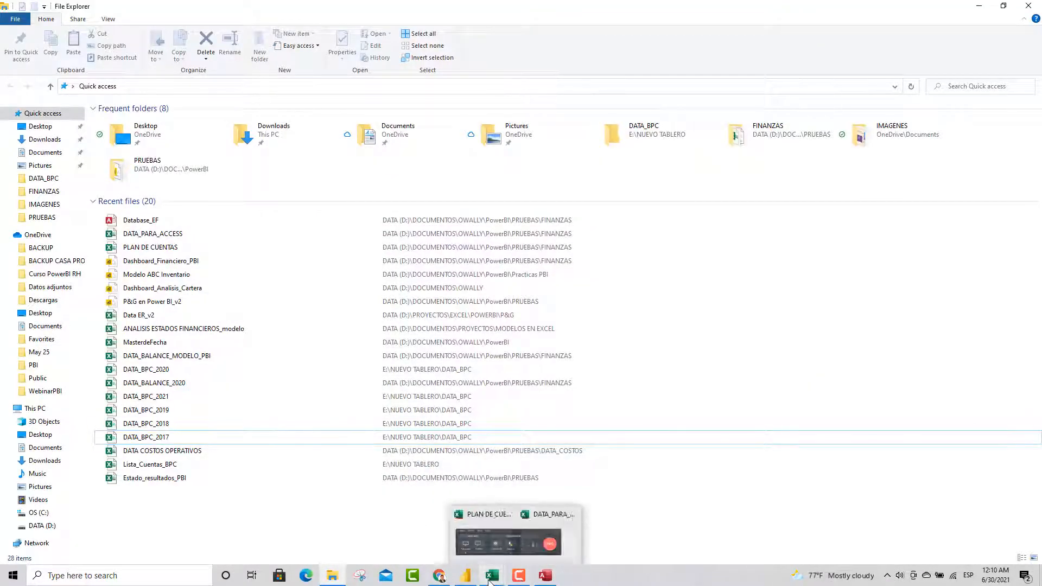
pyautogui.click(465, 576)
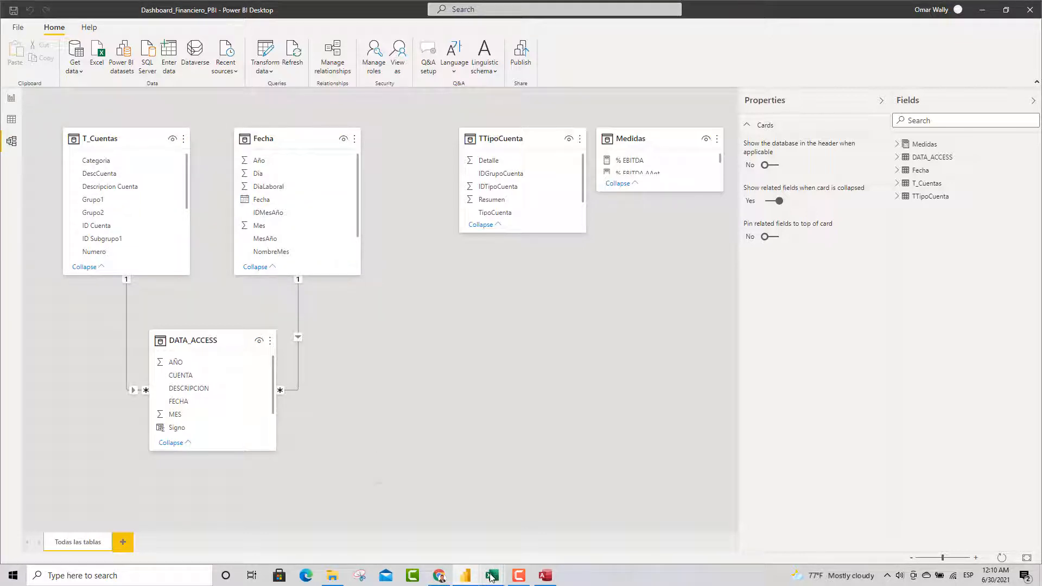
pyautogui.click(546, 575)
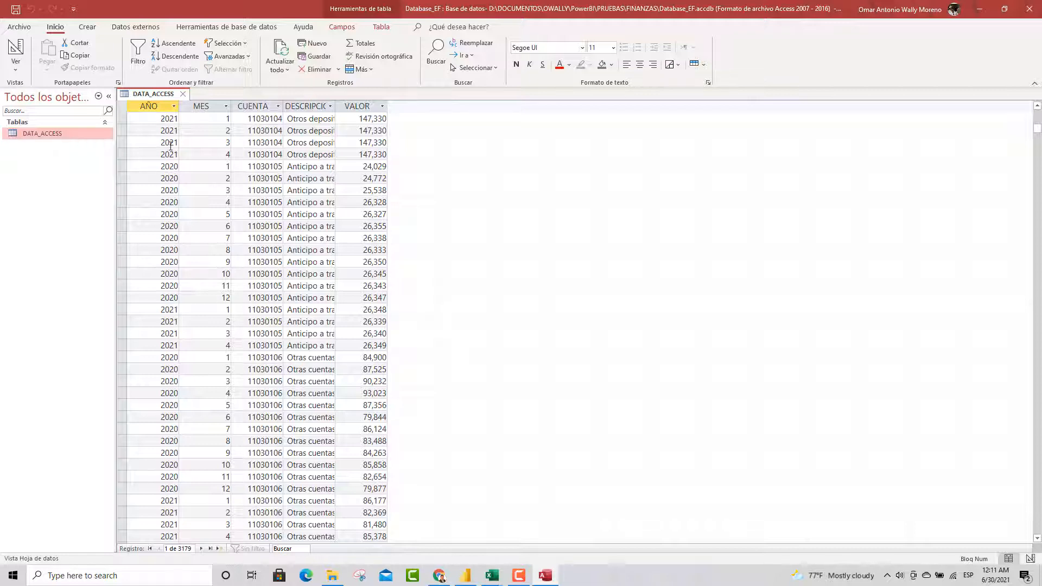
pyautogui.click(472, 581)
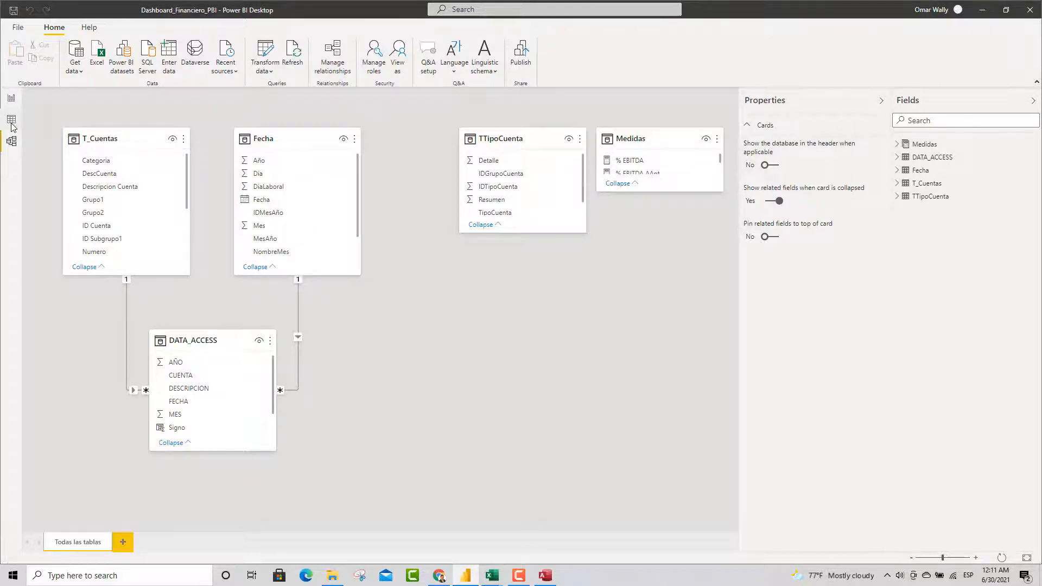
# Step: Show the DATA_ACCESS table's data in Power BI Desktop and open its query in the Power Query Editor
pyautogui.click(12, 121)
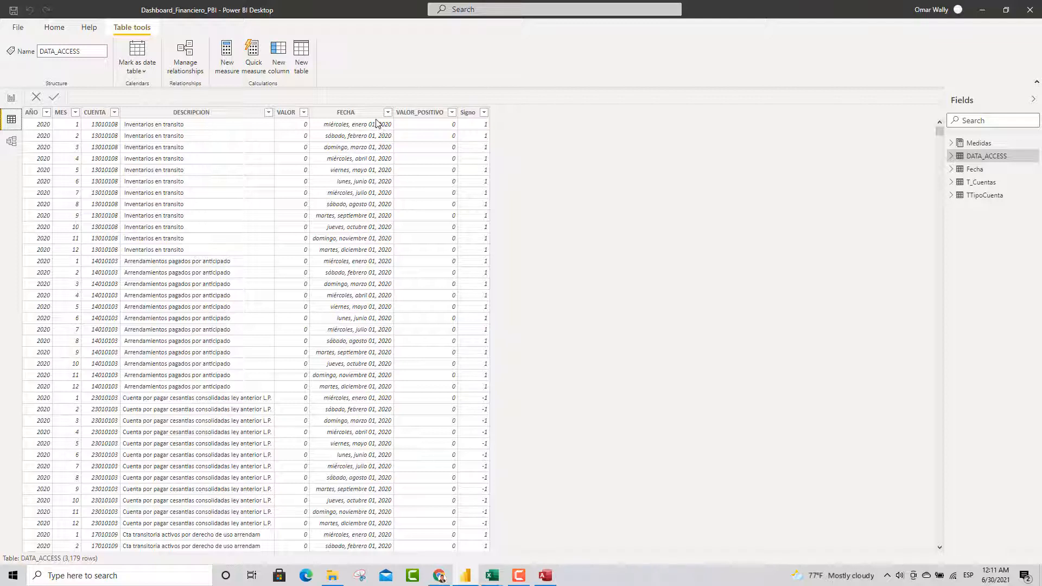
pyautogui.click(54, 28)
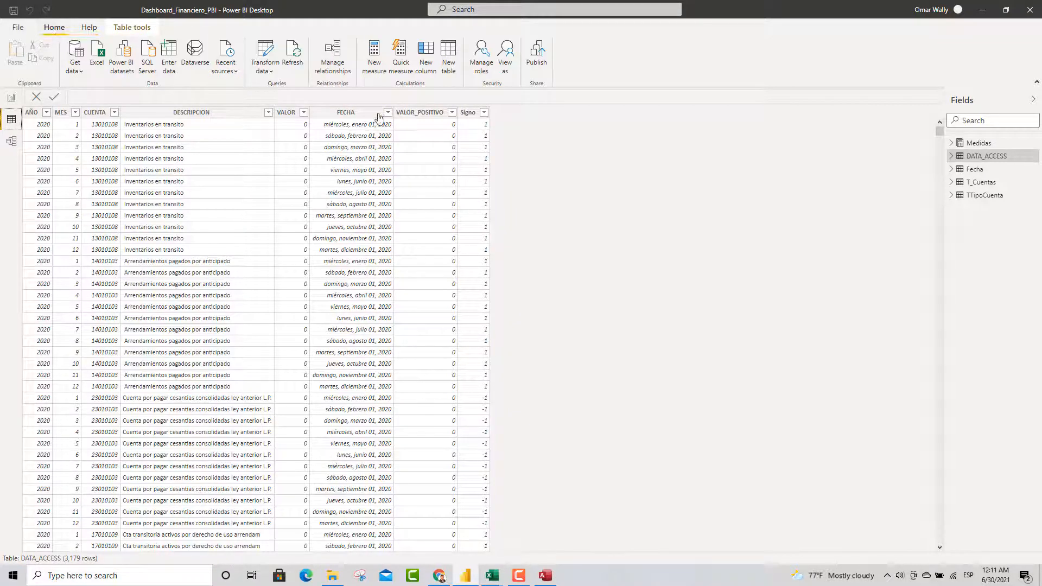
pyautogui.click(267, 73)
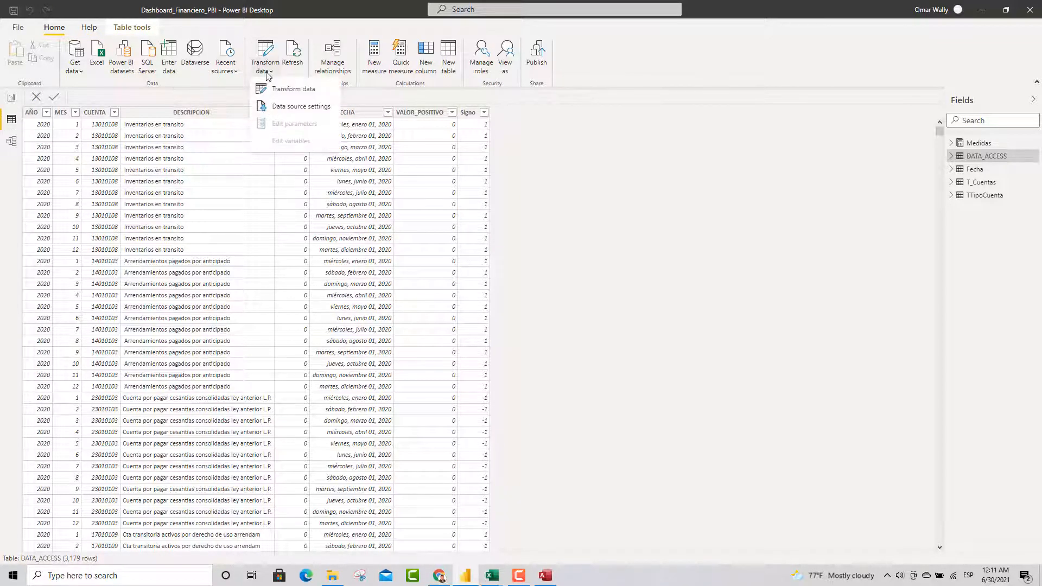
pyautogui.click(295, 90)
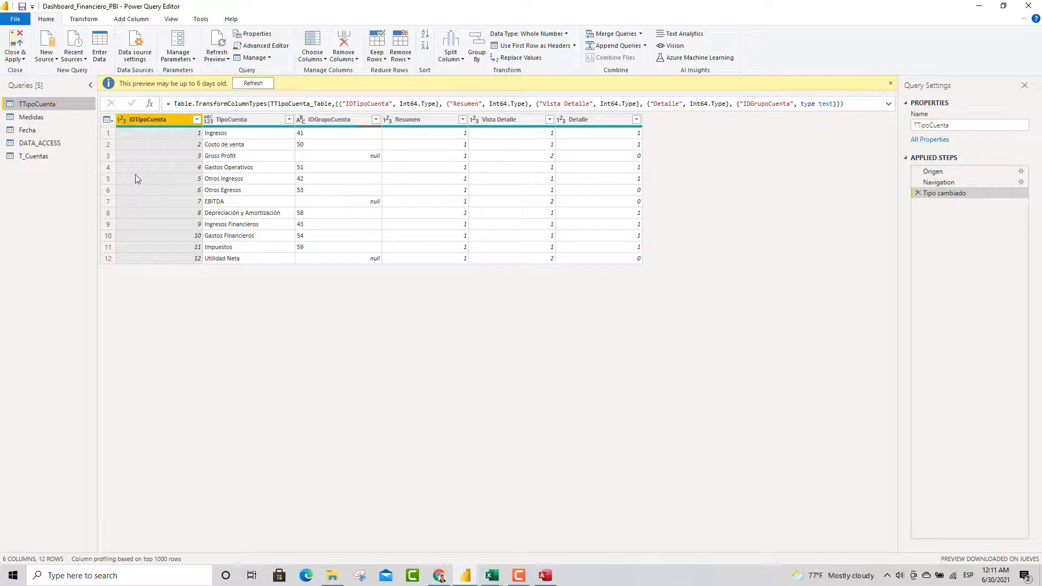
pyautogui.click(32, 146)
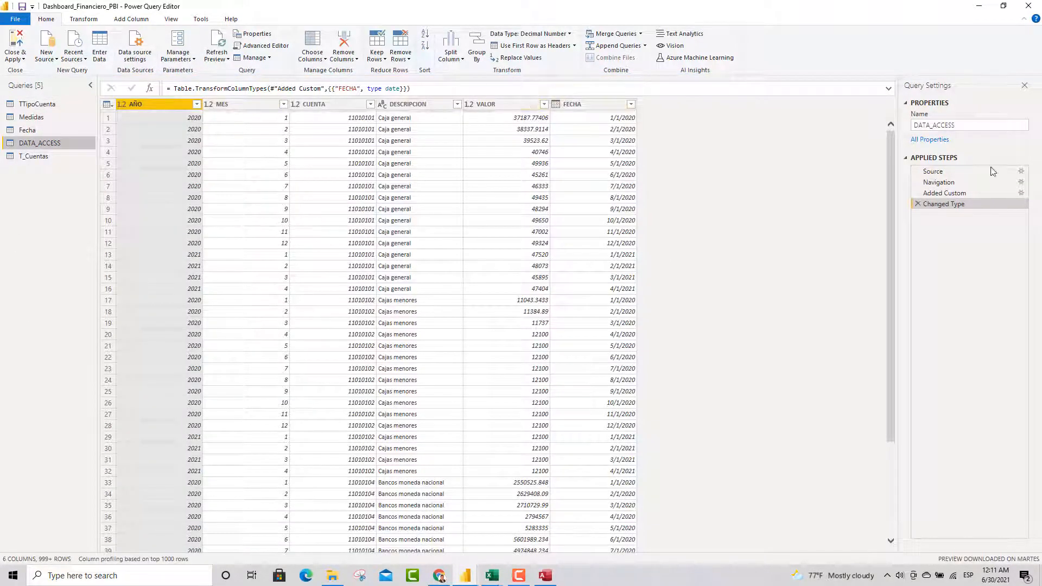
# Step: Review the DATA_ACCESS query's applied steps Source, Navigation, Added Custom and Changed Type one by one
pyautogui.click(934, 172)
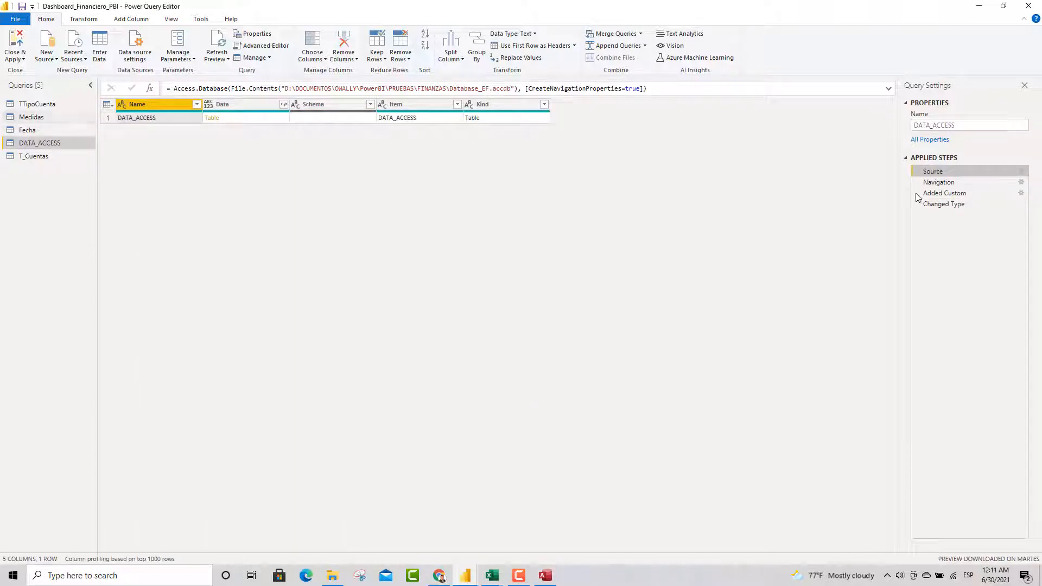
pyautogui.click(940, 183)
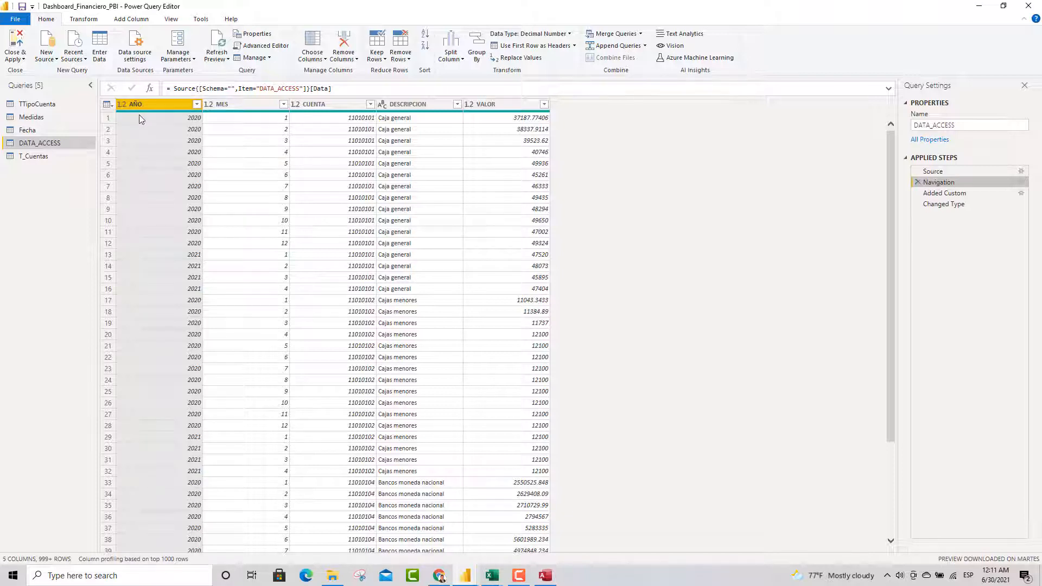
pyautogui.click(952, 194)
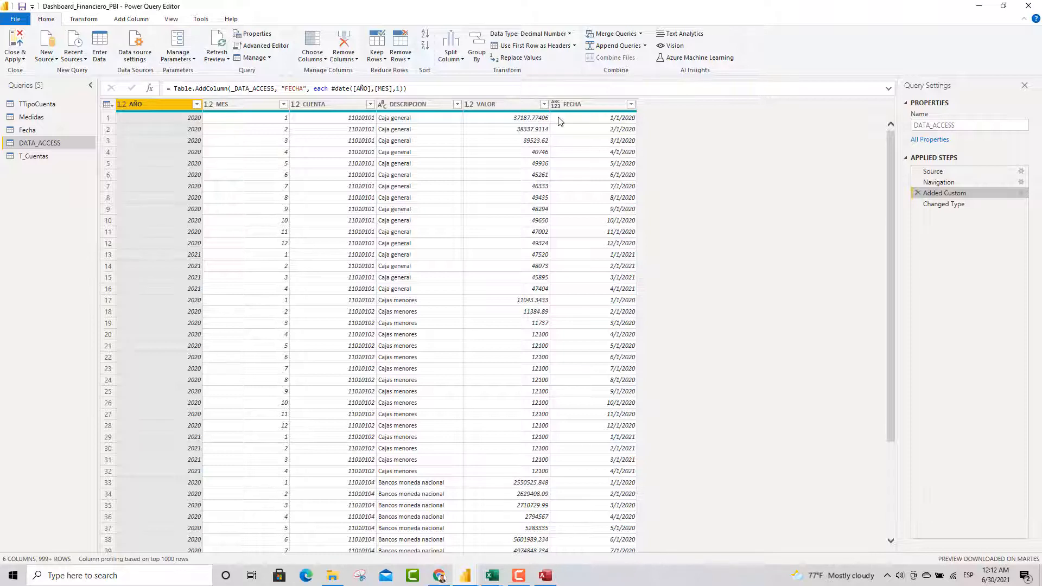
pyautogui.click(950, 207)
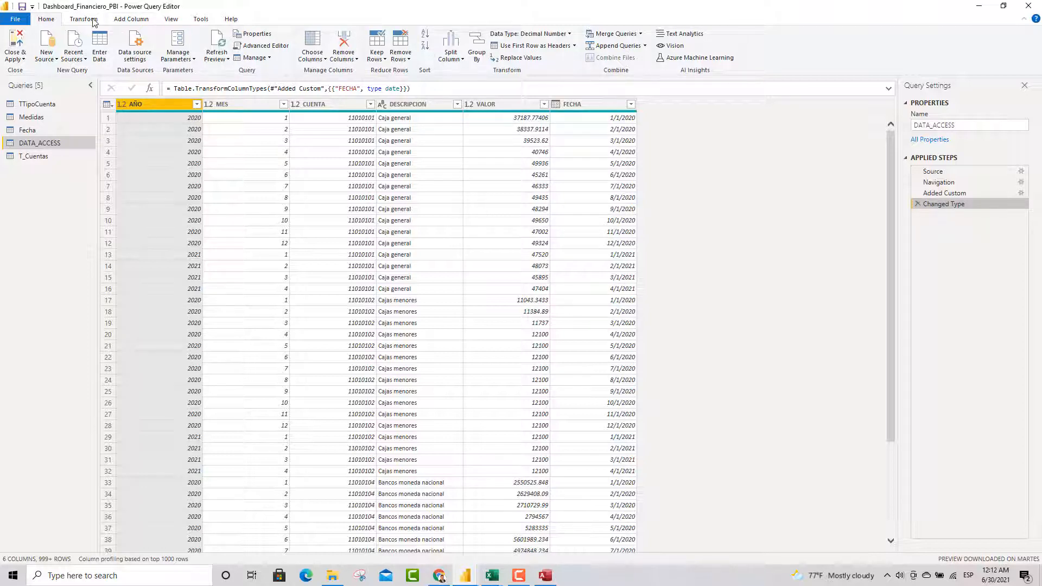
# Step: Start a custom column in the DATA_ACCESS query and name it Fecha2
pyautogui.click(129, 20)
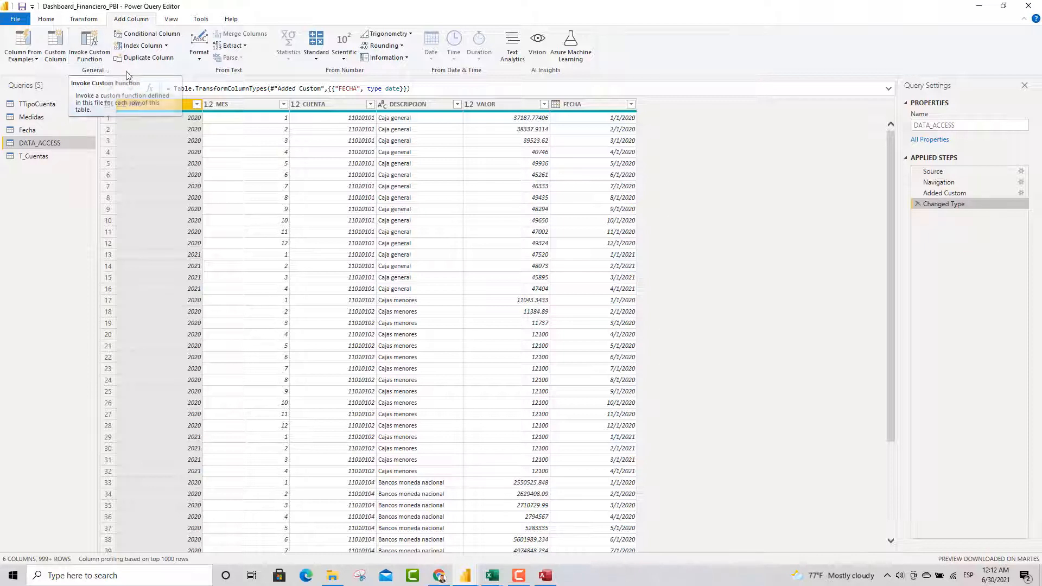
pyautogui.click(55, 42)
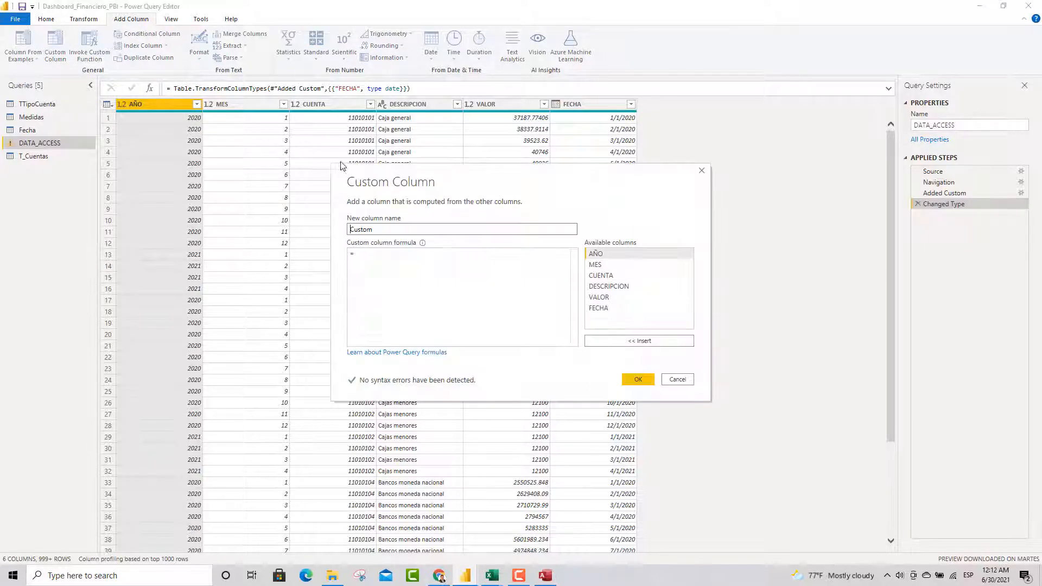
pyautogui.write('Fecha')
pyautogui.press('Delete')
pyautogui.press('Delete')
pyautogui.press('Delete')
pyautogui.press('Delete')
pyautogui.click(371, 252)
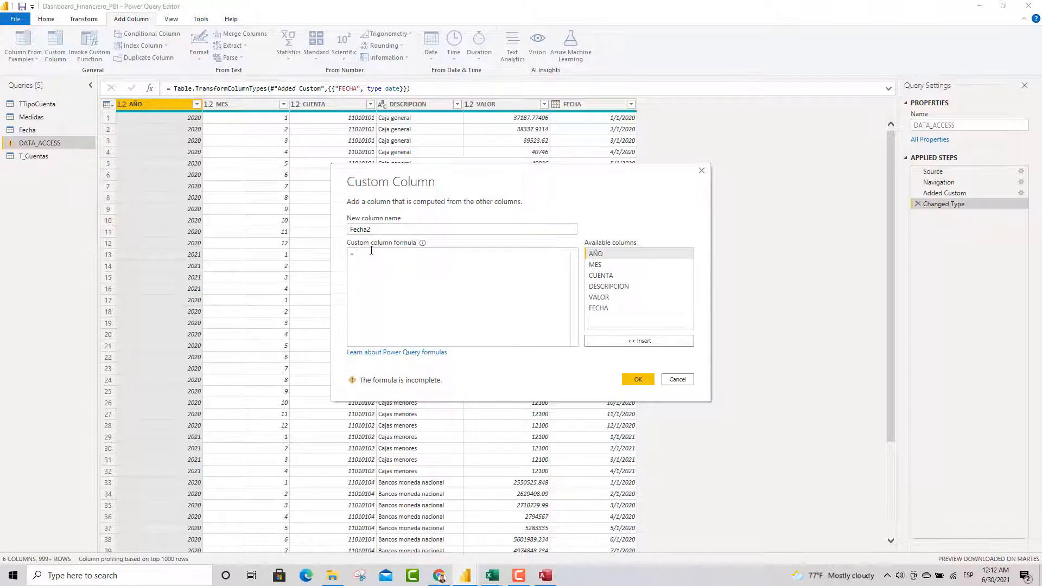
# Step: Switch the Windows input language to English (United States) with the US keyboard for writing the formula
pyautogui.write('#')
pyautogui.press('BackSpace')
pyautogui.click(969, 575)
pyautogui.click(968, 576)
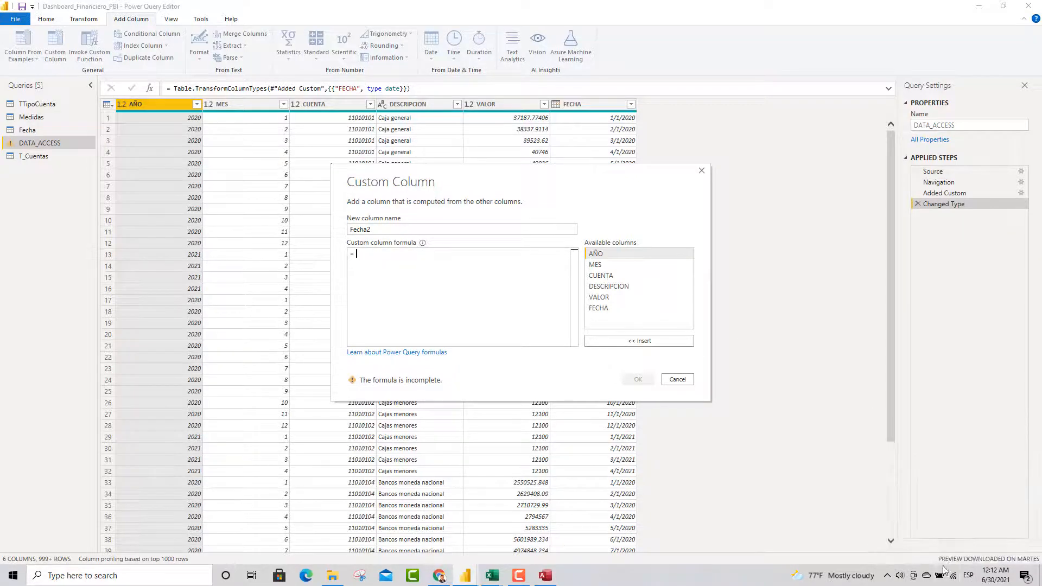
pyautogui.rightClick(968, 582)
pyautogui.click(969, 579)
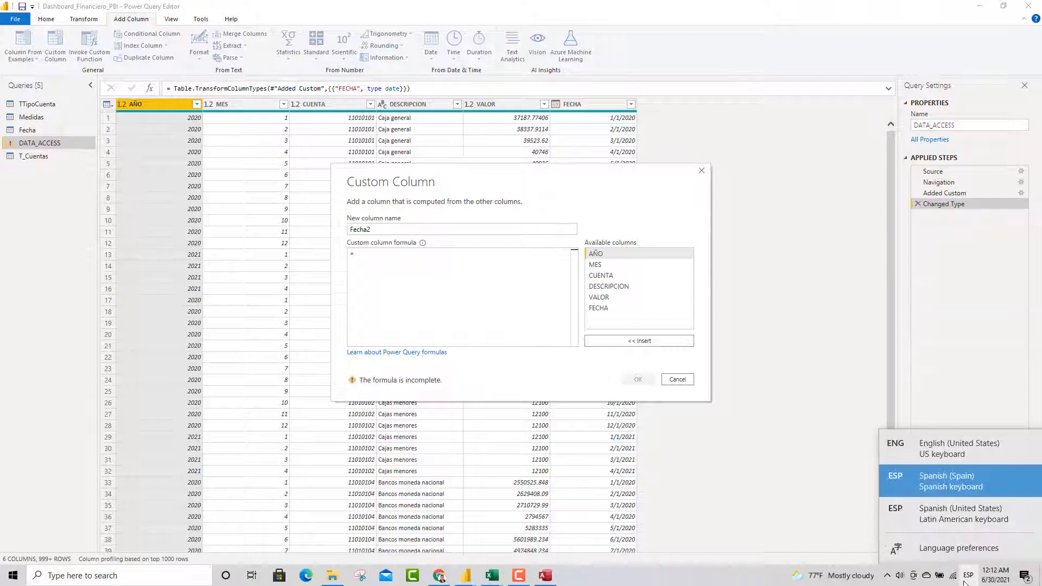
pyautogui.click(928, 449)
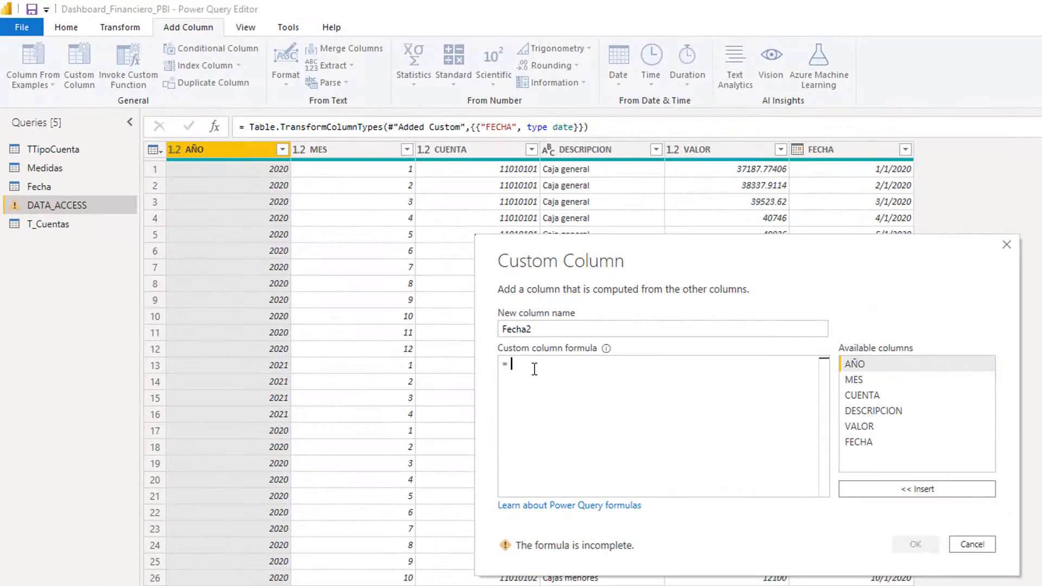
# Step: Enter the Fecha2 formula #date([AÑO],[MES],1), inserting the year and month columns, and create the column
pyautogui.write('#d')
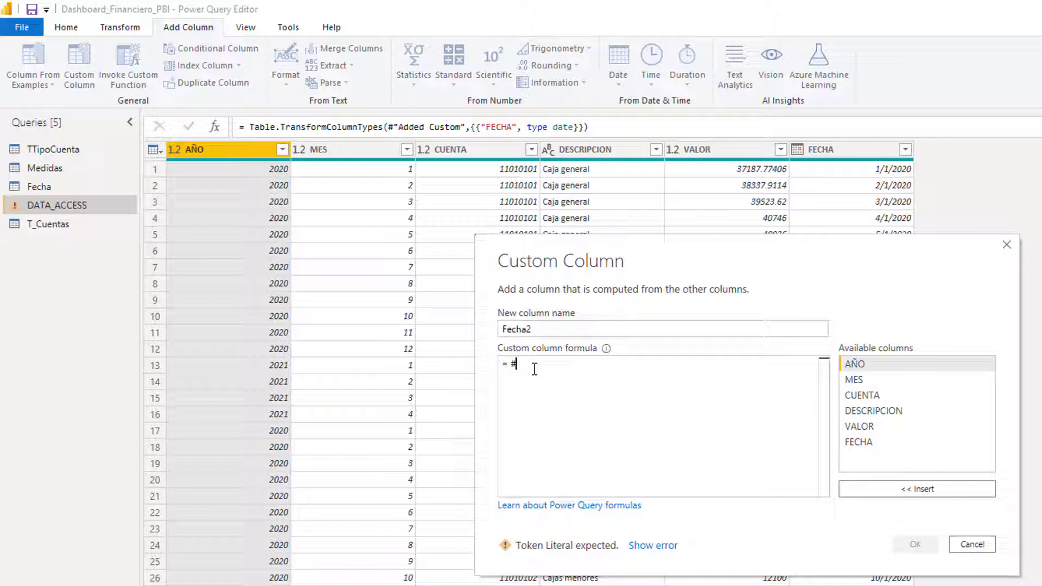
pyautogui.write('ate(')
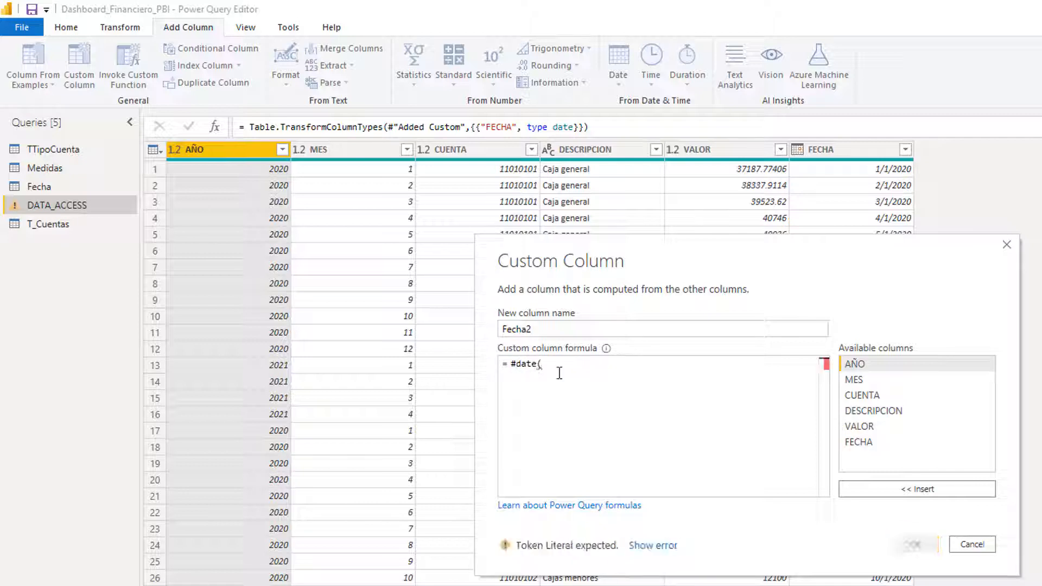
pyautogui.click(856, 366)
pyautogui.click(868, 490)
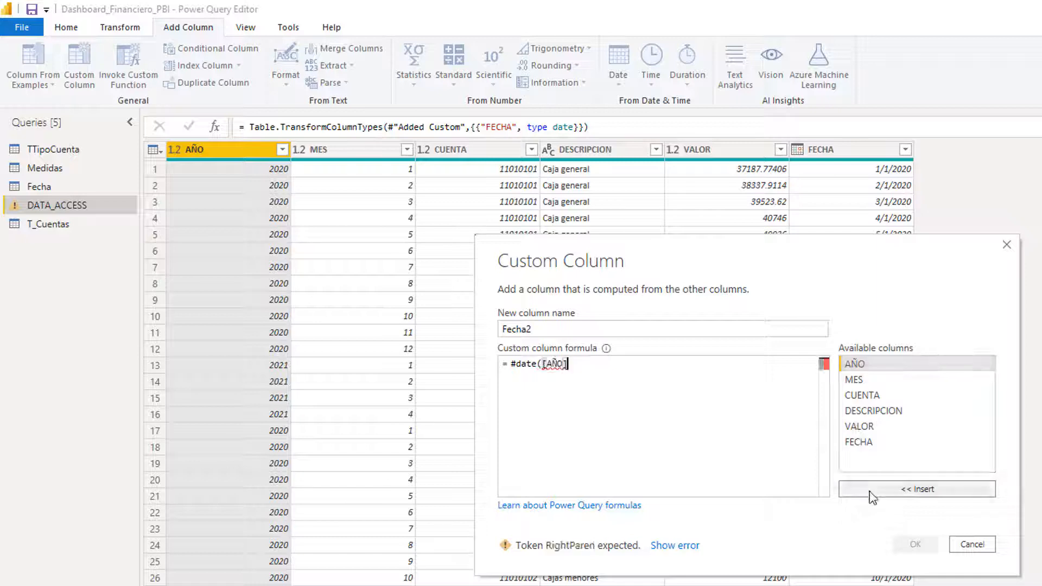
pyautogui.write(',')
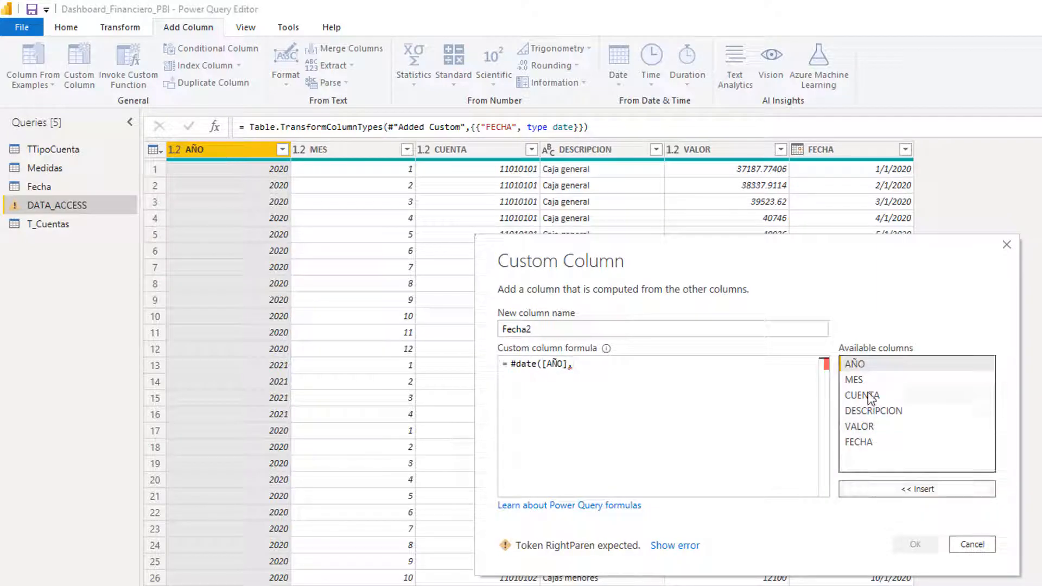
pyautogui.click(860, 381)
pyautogui.click(875, 490)
pyautogui.write(',')
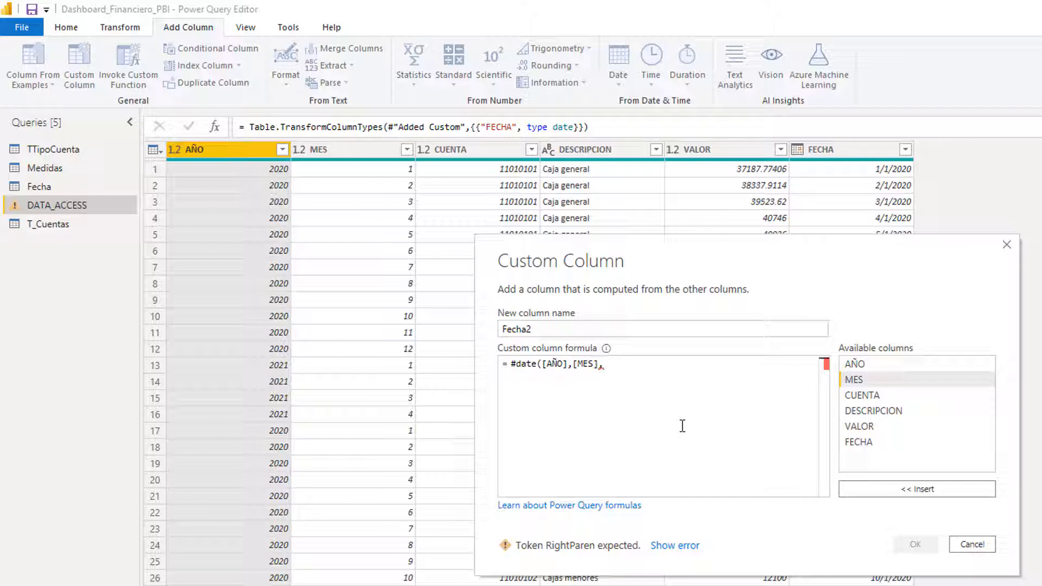
pyautogui.write('1)')
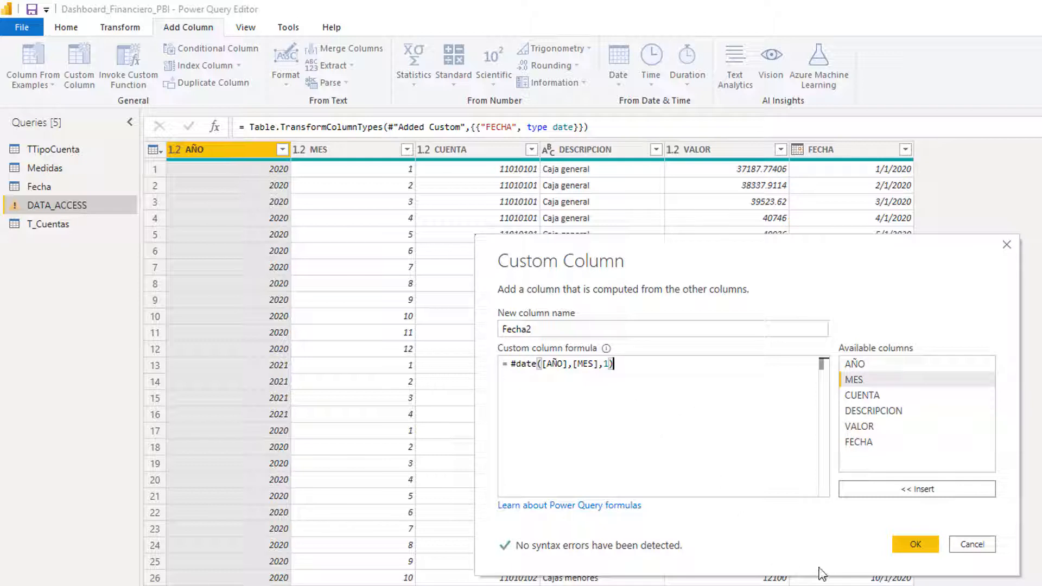
pyautogui.click(921, 548)
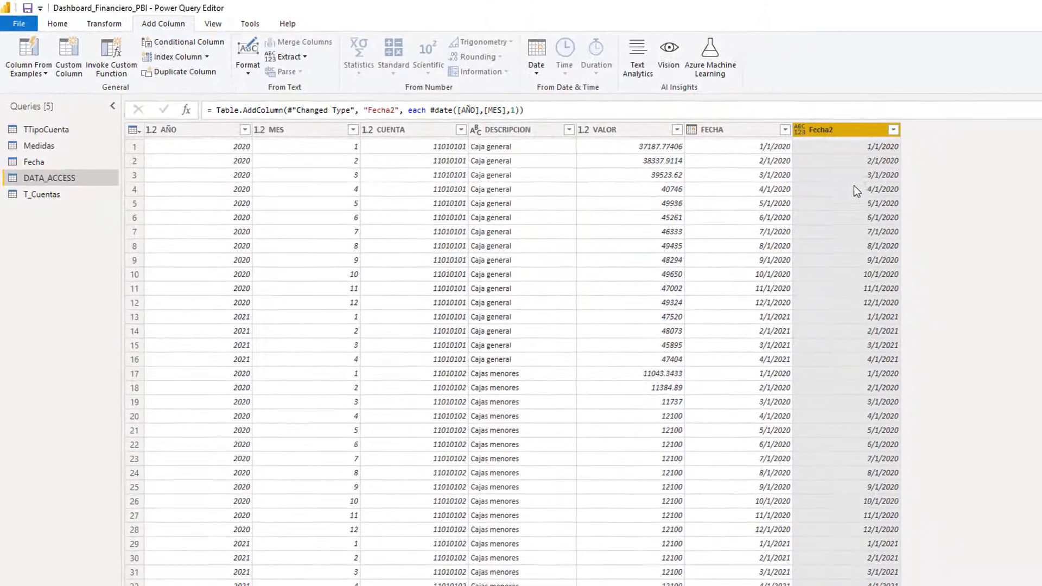
# Step: Set the Fecha2 column's data type to Date, then close the query editor and apply the changes
pyautogui.click(800, 130)
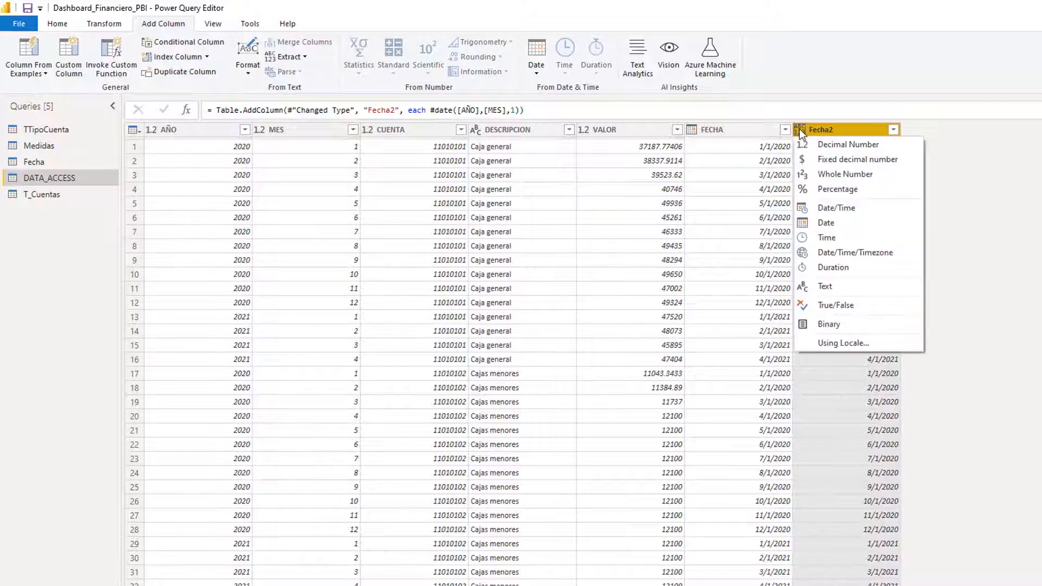
pyautogui.click(801, 224)
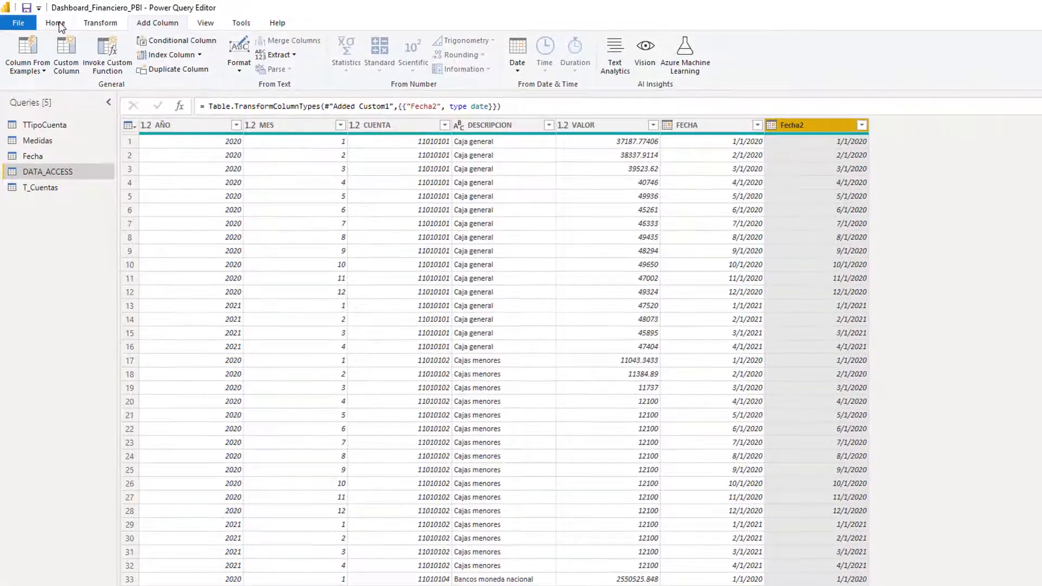
pyautogui.click(57, 24)
pyautogui.click(24, 60)
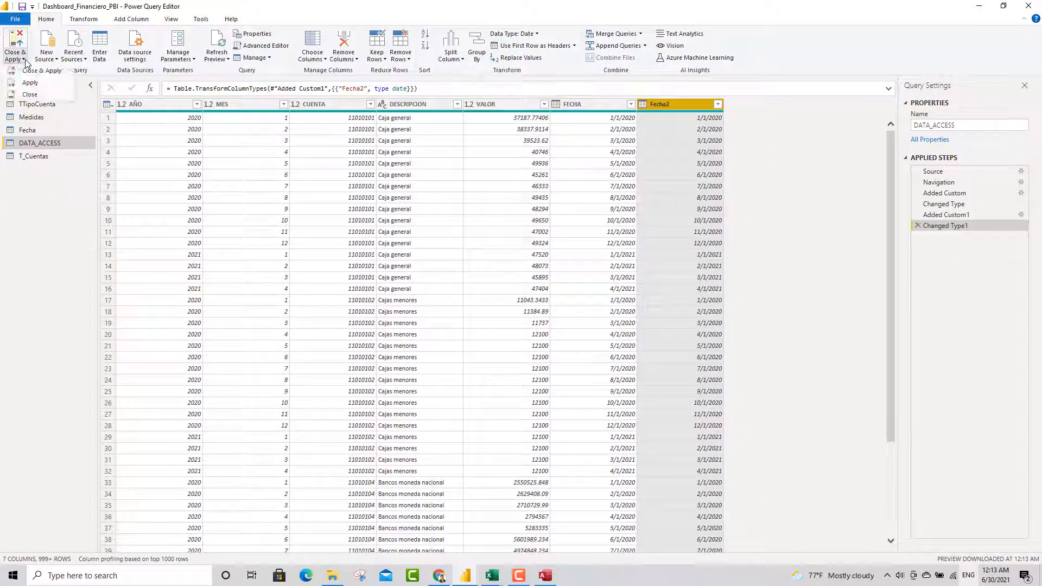
pyautogui.click(42, 71)
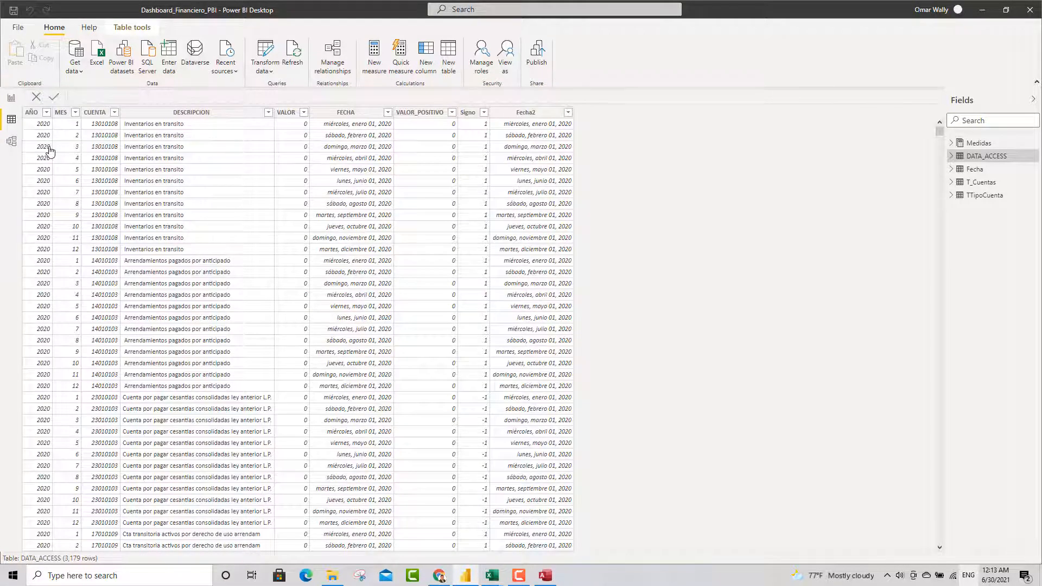
# Step: View the model diagram, then show the fields used by the income statement matrix on the Reporte page
pyautogui.click(11, 142)
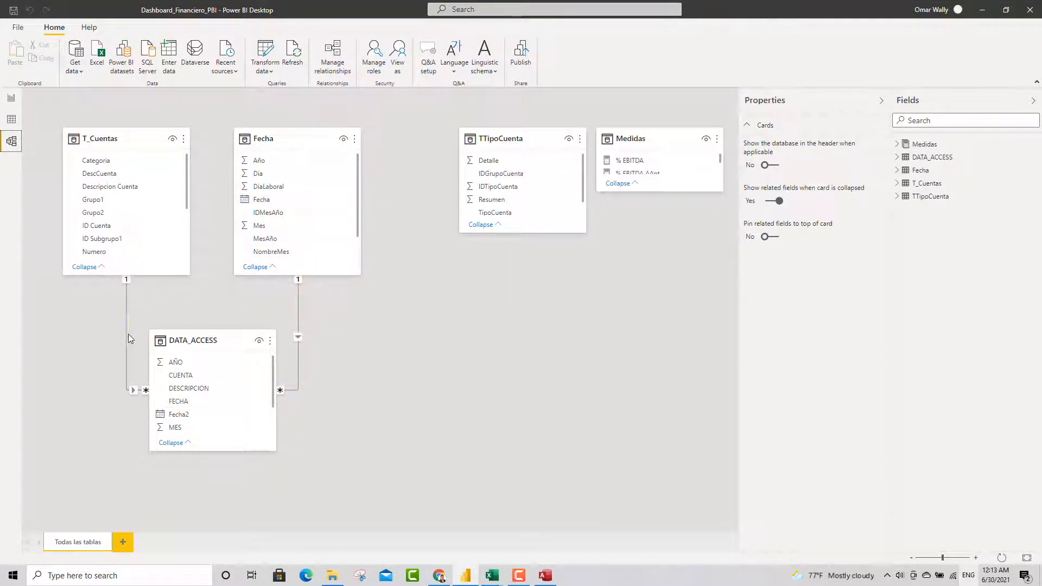
pyautogui.click(11, 100)
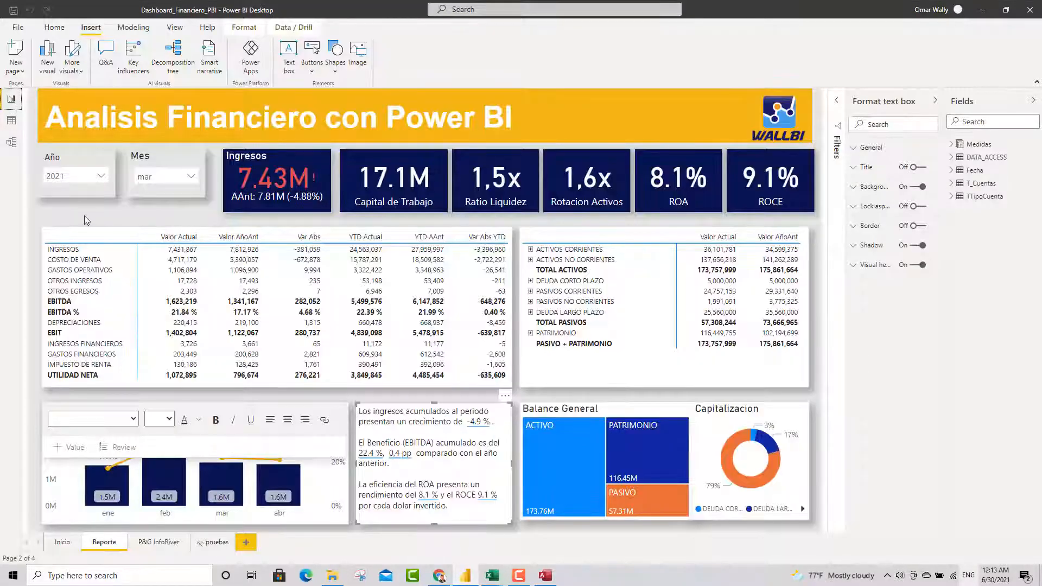
pyautogui.click(115, 235)
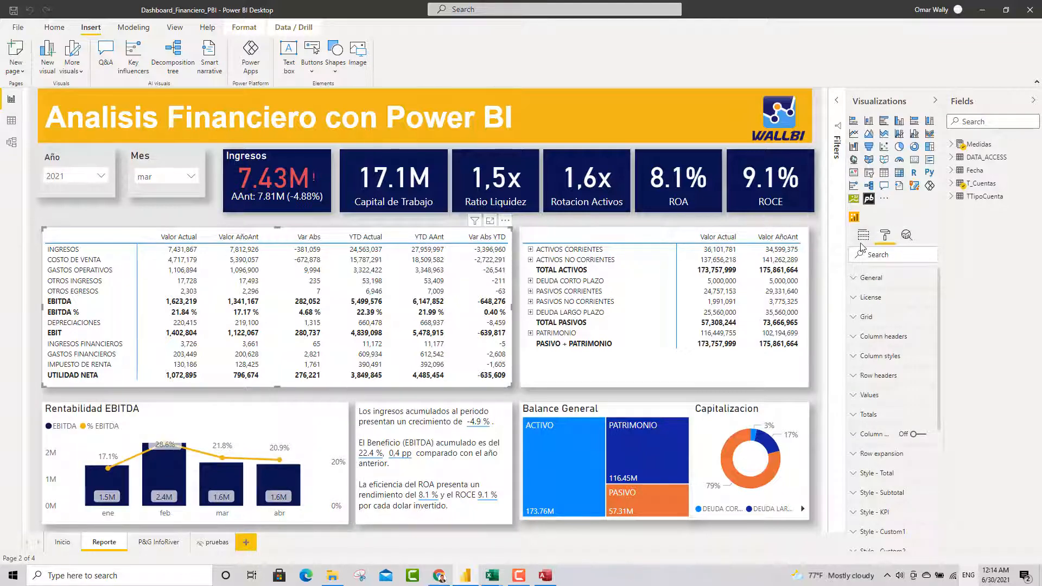
pyautogui.click(863, 237)
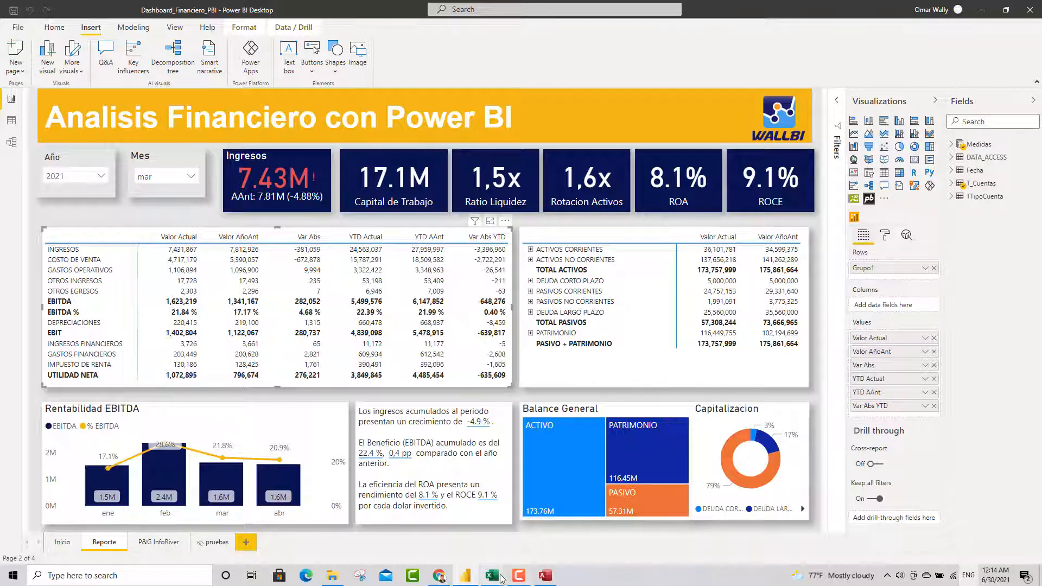
# Step: Switch to the PLAN DE CUENTAS workbook in Excel and look through the filter values of the Grupo1 column
pyautogui.moveTo(498, 579)
pyautogui.click(470, 546)
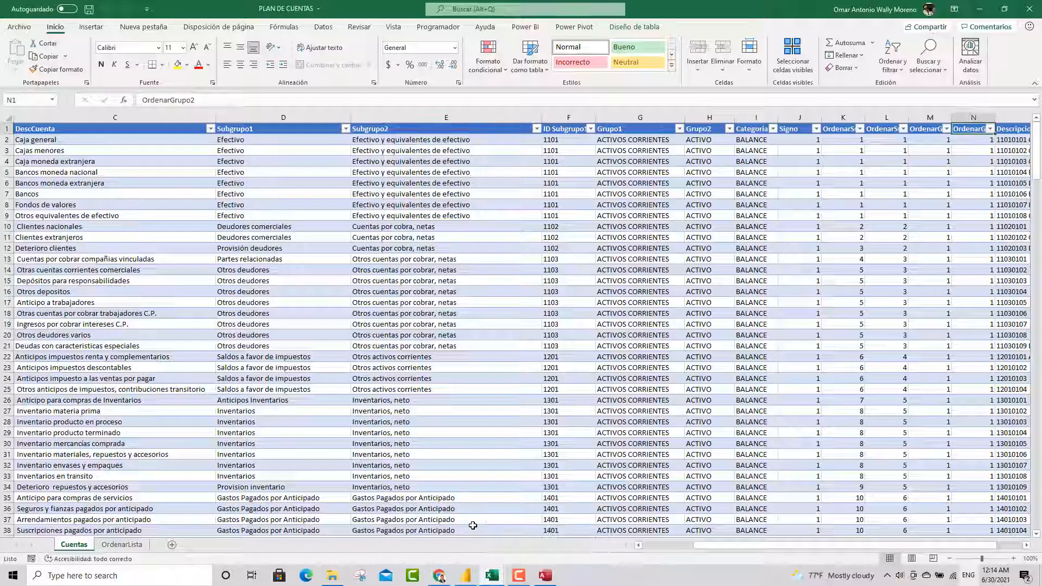
pyautogui.click(679, 129)
pyautogui.moveTo(675, 274); pyautogui.dragTo(674, 320)
pyautogui.click(658, 356)
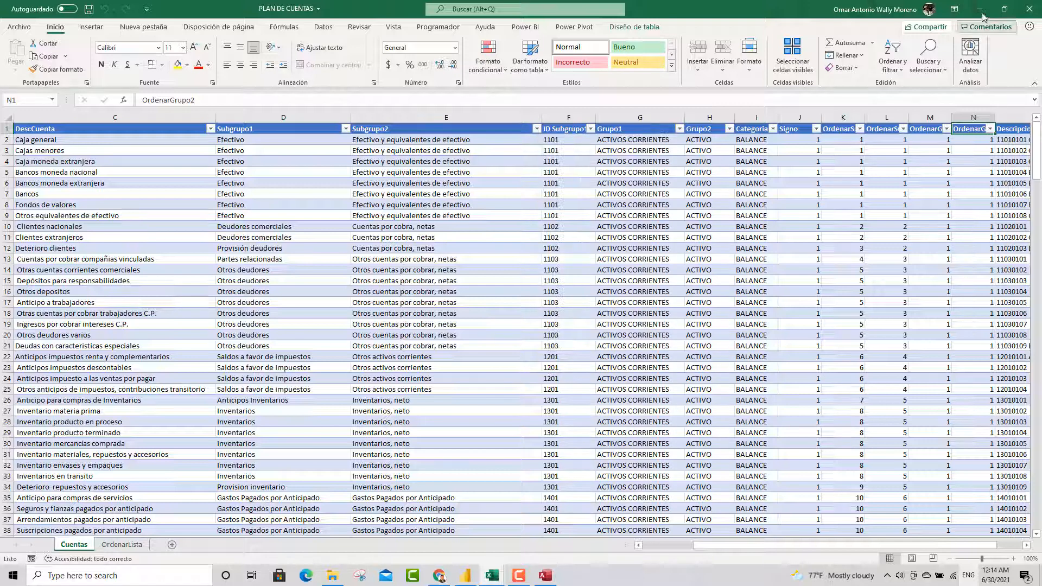
# Step: Return to Power BI Desktop and review the EBITDA, EBITDA %, EBIT and UTILIDAD NETA row formulas in the income statement matrix's editor
pyautogui.click(465, 576)
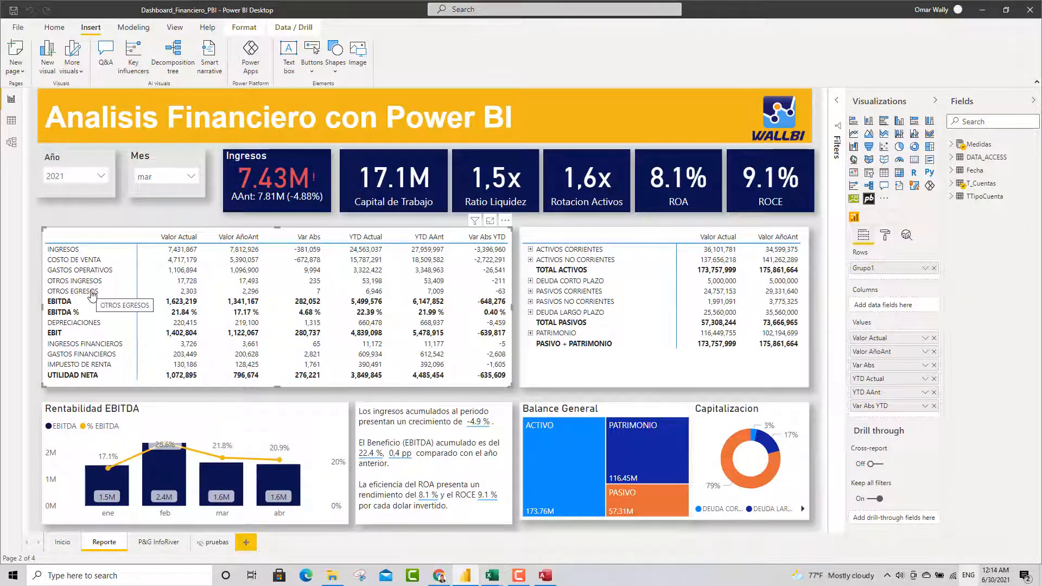
pyautogui.click(504, 221)
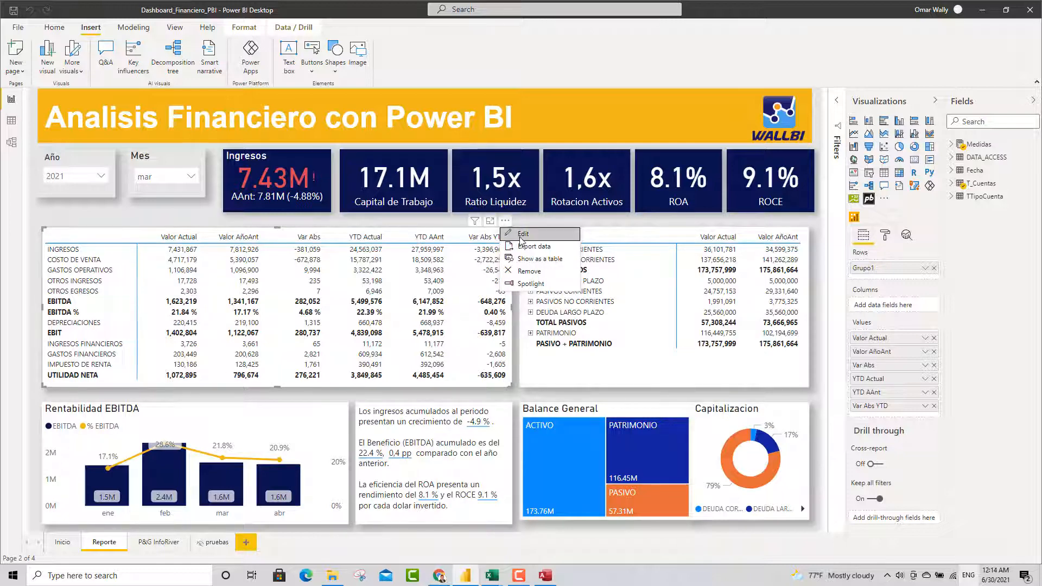
pyautogui.click(522, 234)
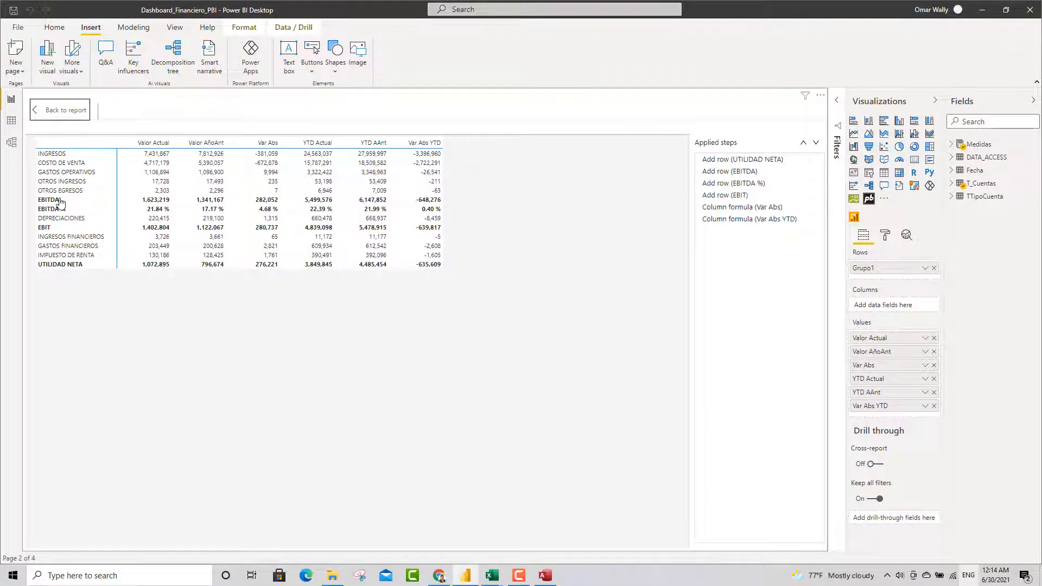
pyautogui.click(728, 176)
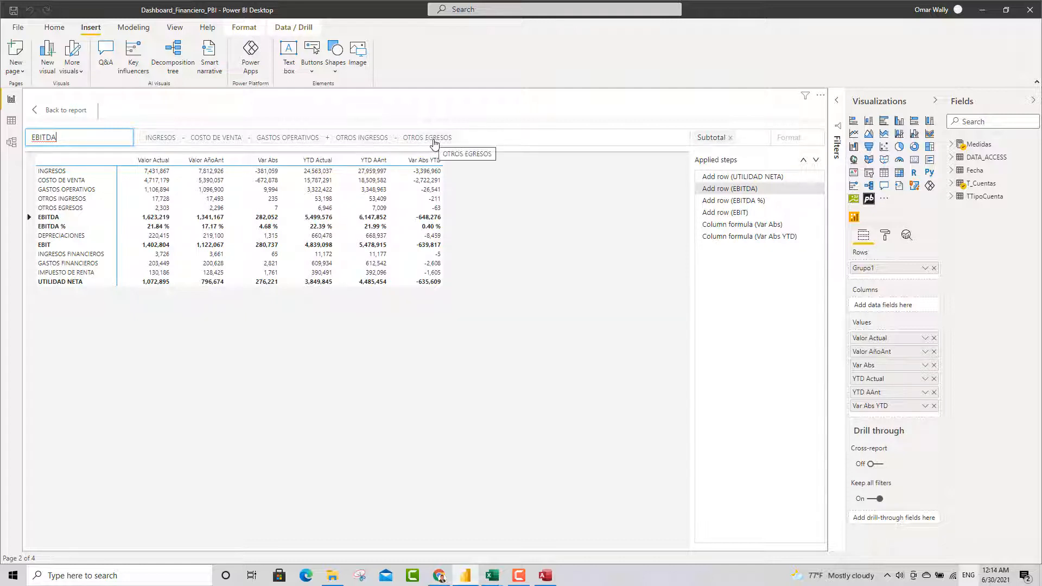
pyautogui.click(740, 201)
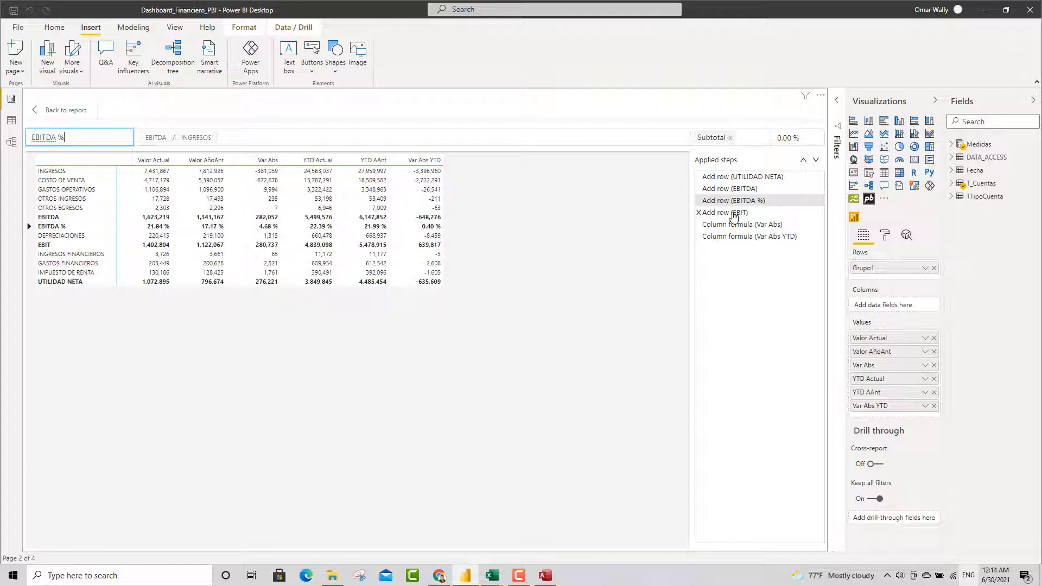
pyautogui.click(734, 213)
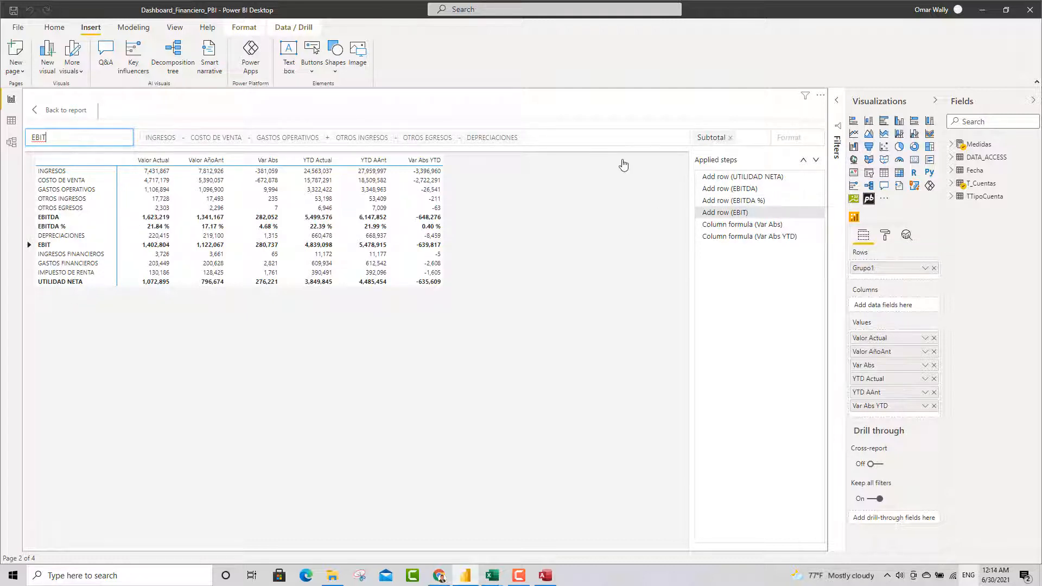
pyautogui.click(729, 182)
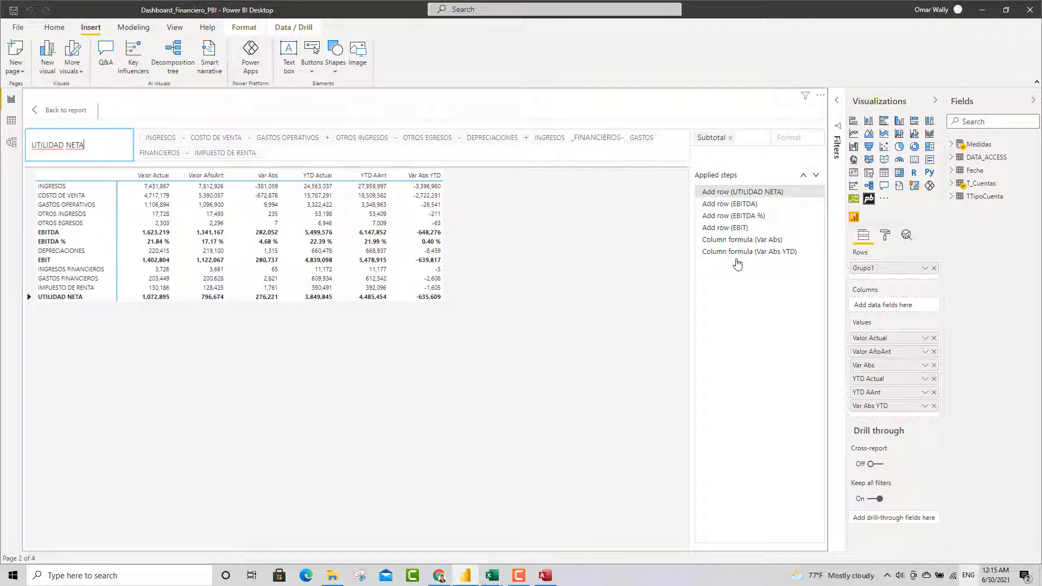
pyautogui.click(39, 117)
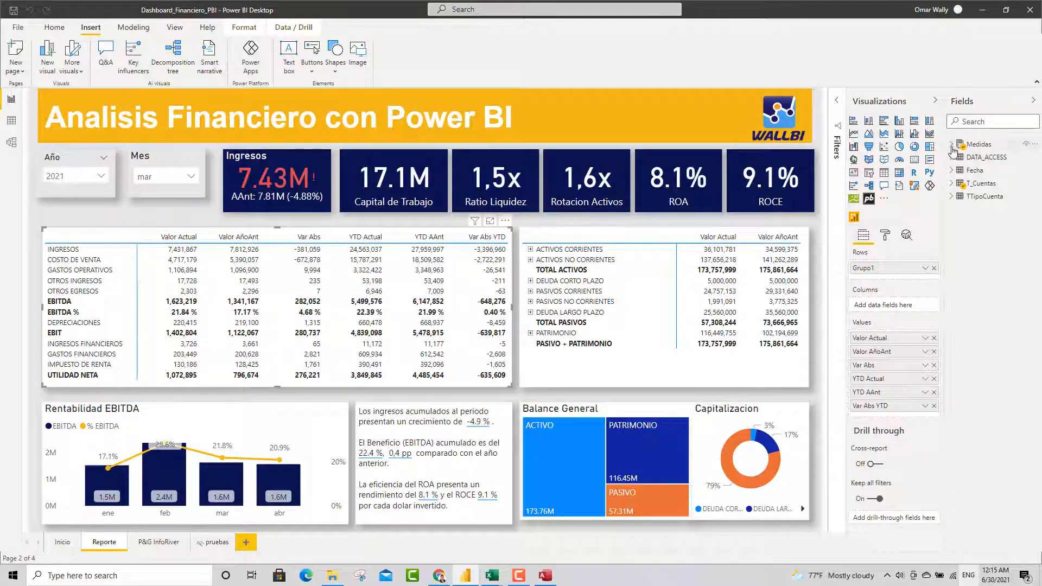
# Step: List the measures in the Medidas table and inspect the Var Abs column formula in the income statement matrix's editor
pyautogui.click(952, 144)
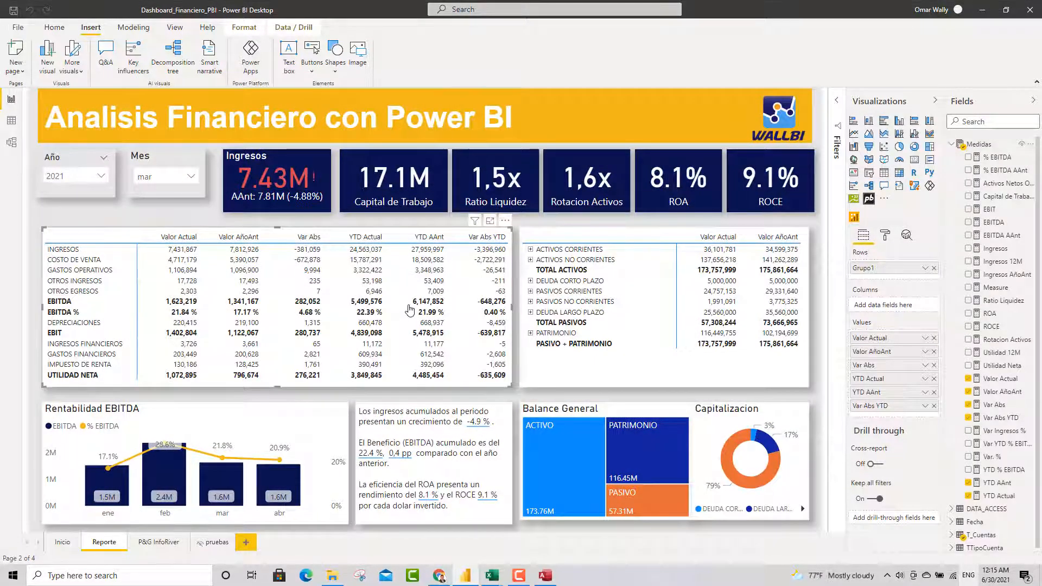
pyautogui.click(506, 221)
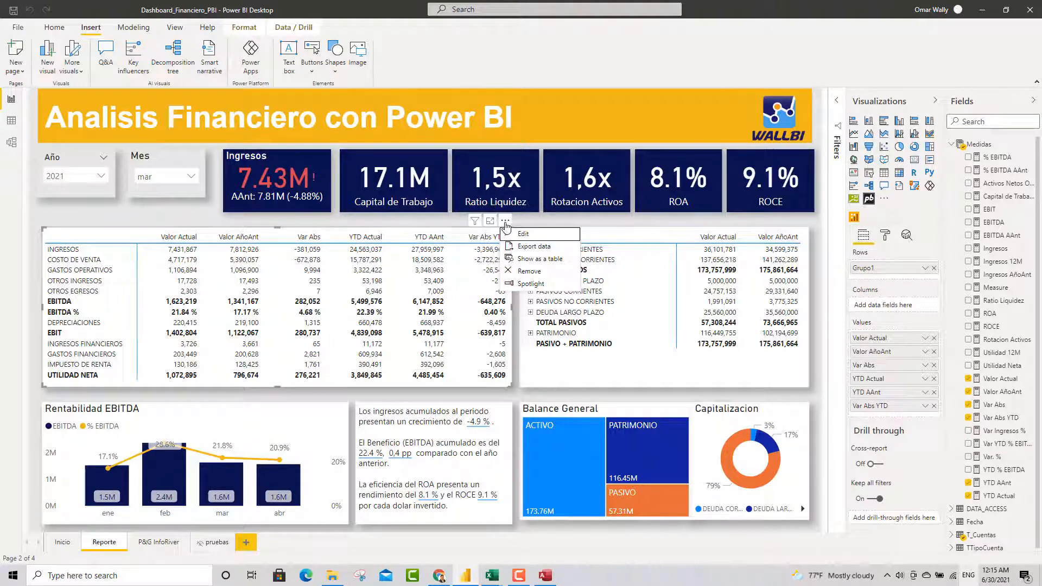
pyautogui.click(520, 234)
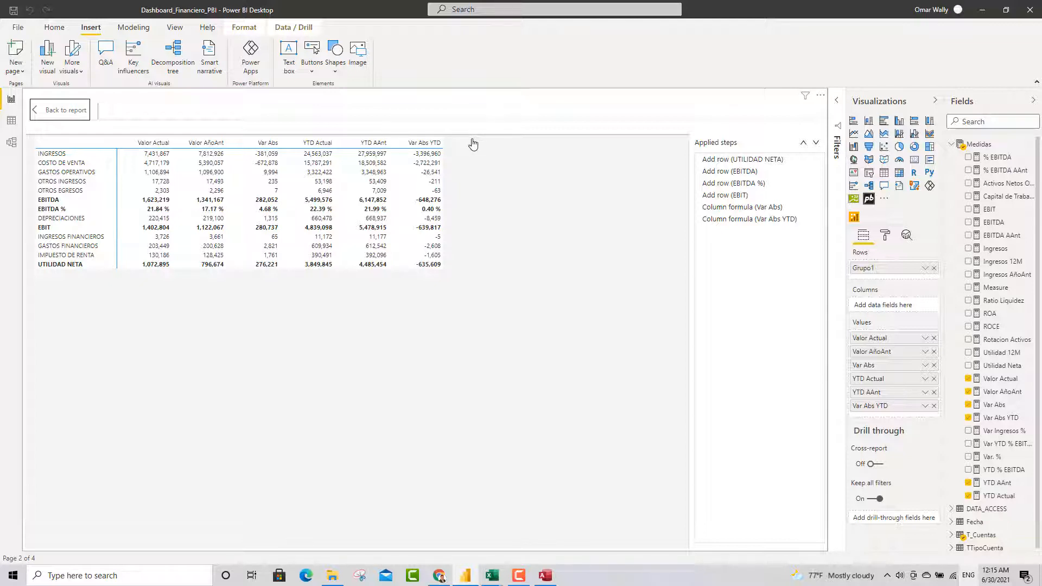
pyautogui.click(738, 208)
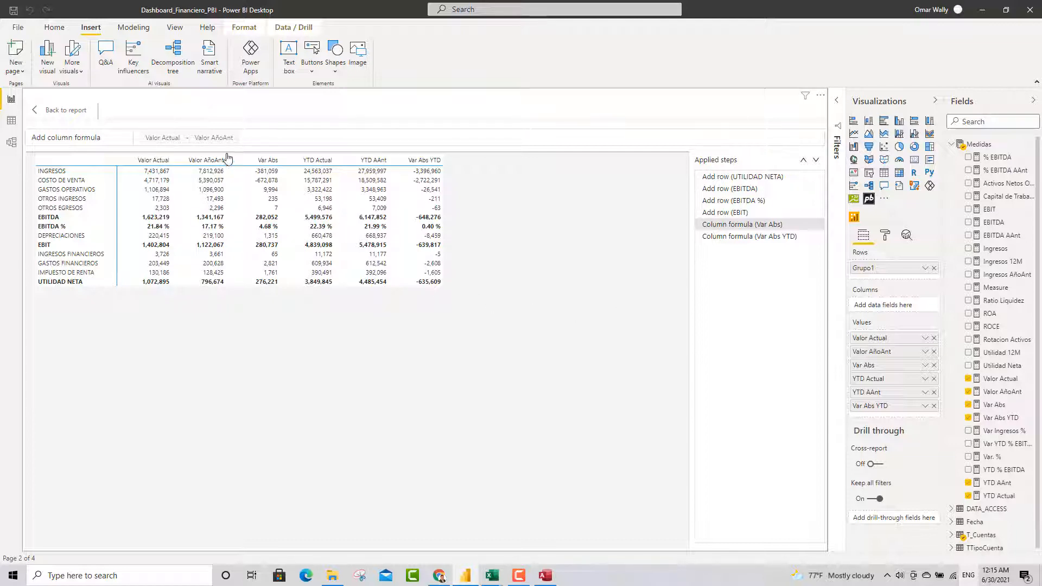
# Step: Inspect the Var Abs YTD column formula and delete the Var Abs and Var Abs YTD column formulas from the income statement matrix
pyautogui.click(744, 238)
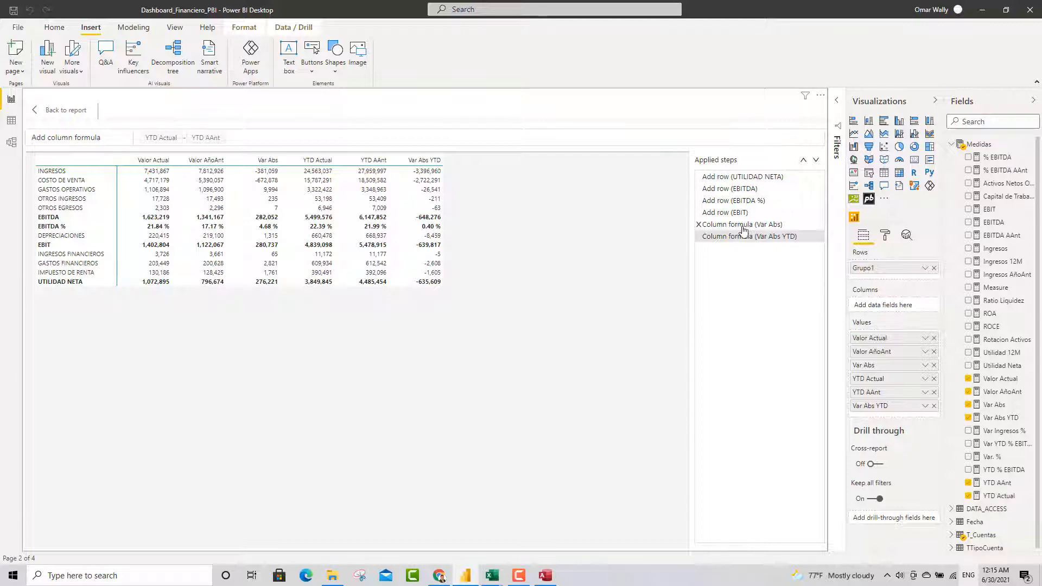
pyautogui.click(699, 224)
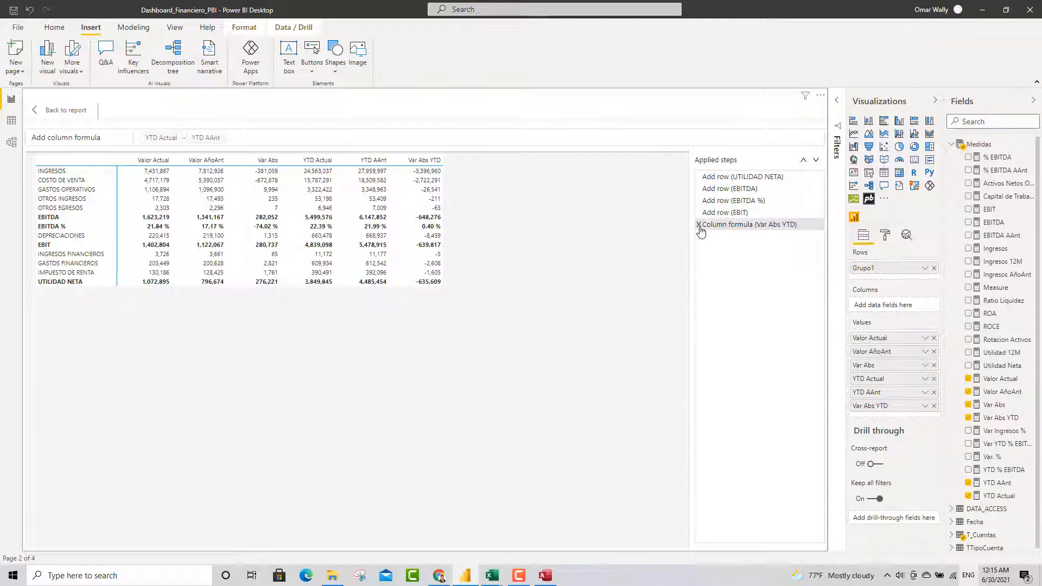
pyautogui.click(698, 224)
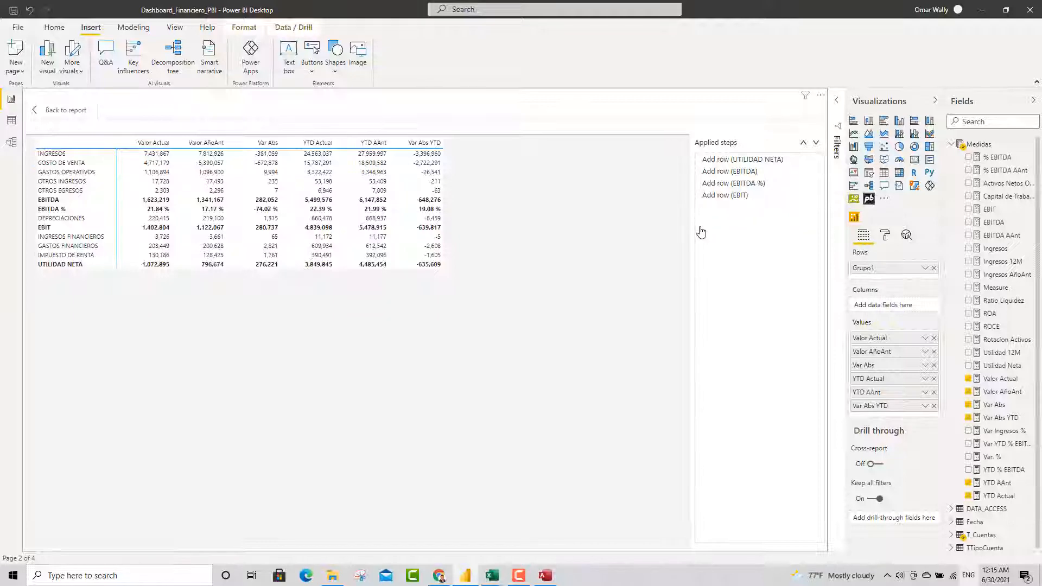
# Step: Check the income statement matrix on the report page without its column formulas and reopen its editor
pyautogui.click(49, 112)
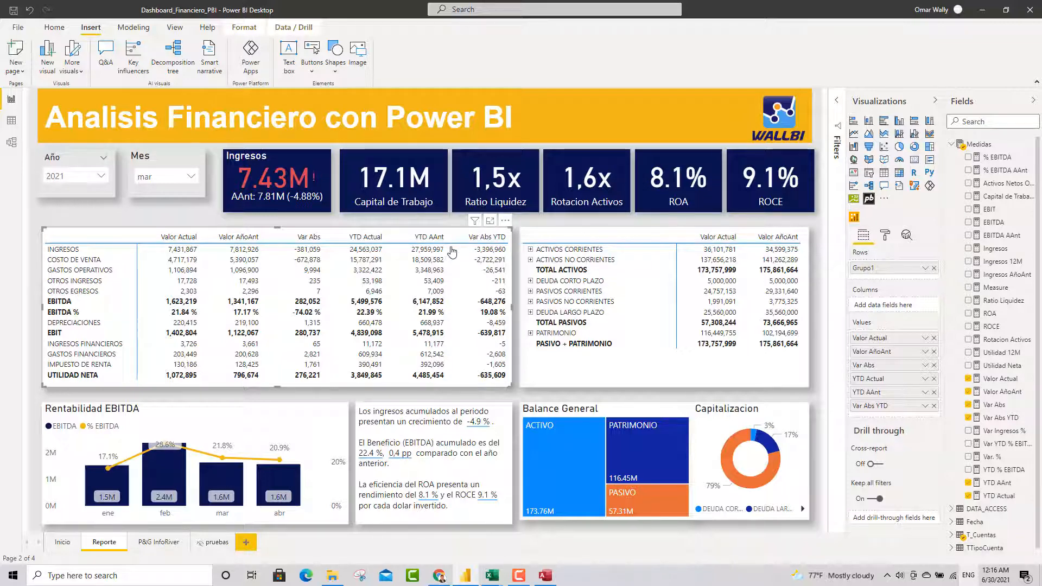
pyautogui.click(505, 222)
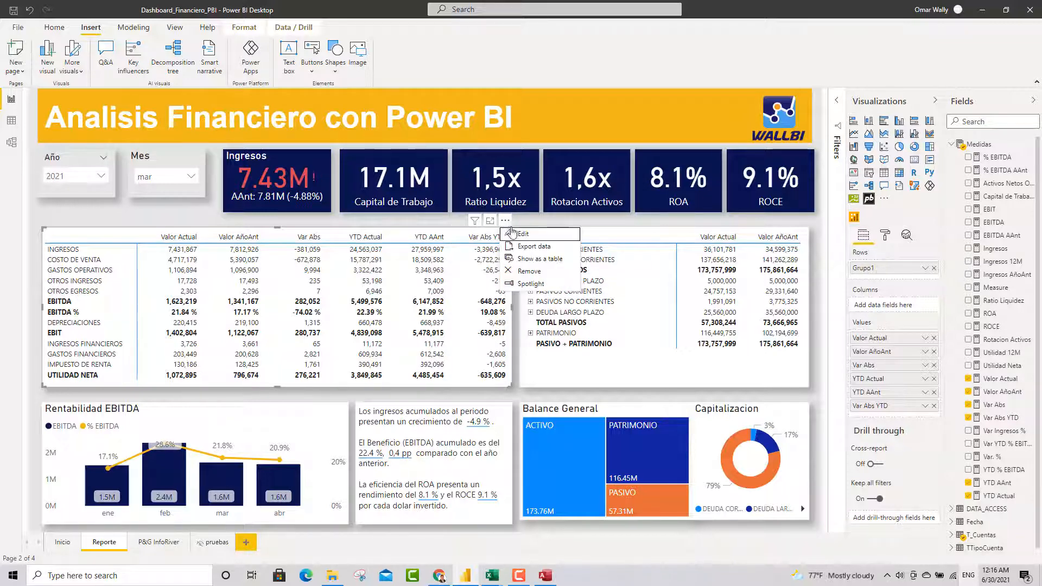
pyautogui.press('Escape')
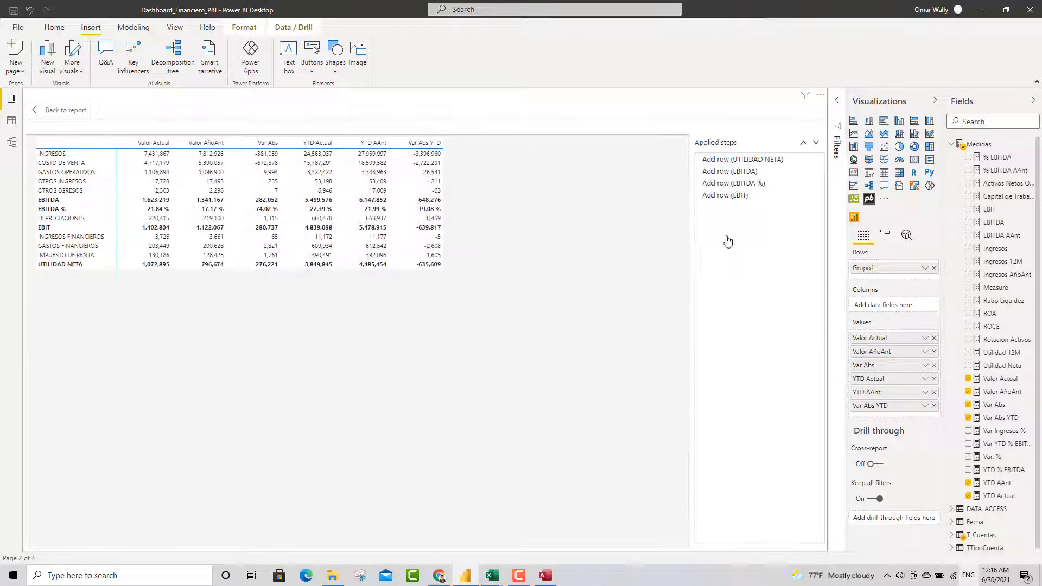
pyautogui.click(720, 224)
pyautogui.rightClick(266, 147)
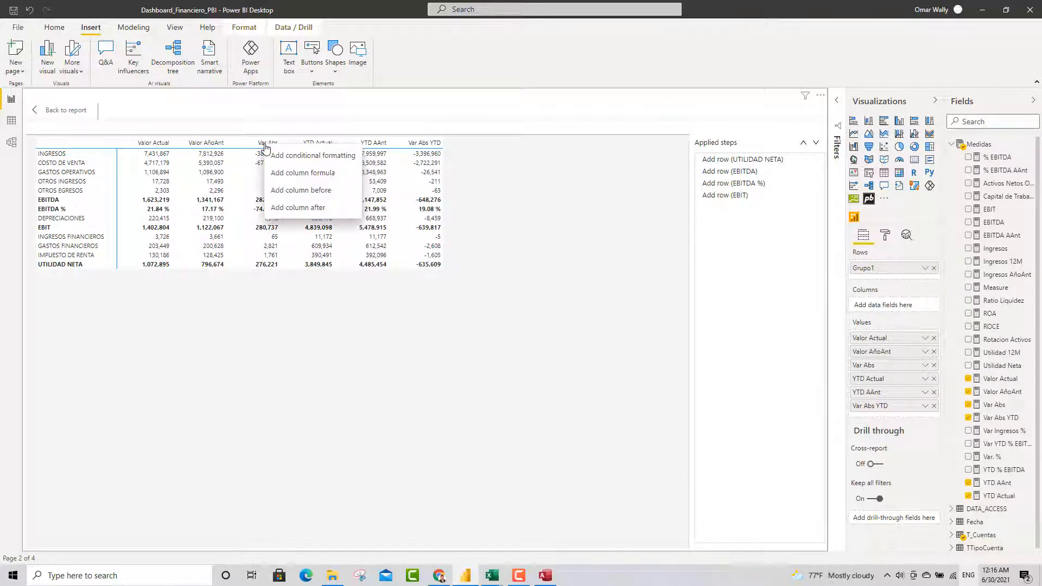
pyautogui.click(304, 158)
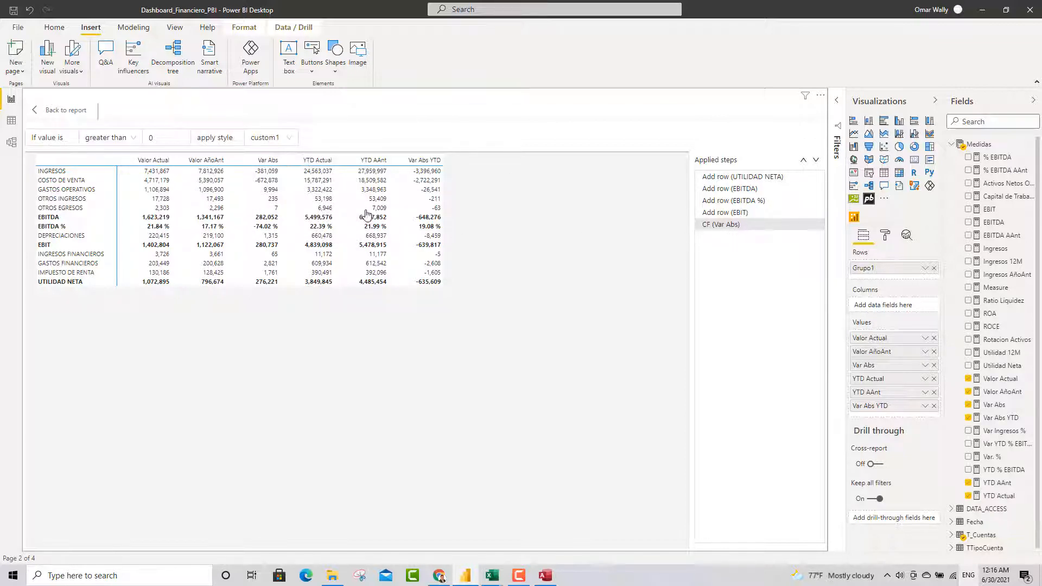
pyautogui.moveTo(702, 227)
pyautogui.click(699, 225)
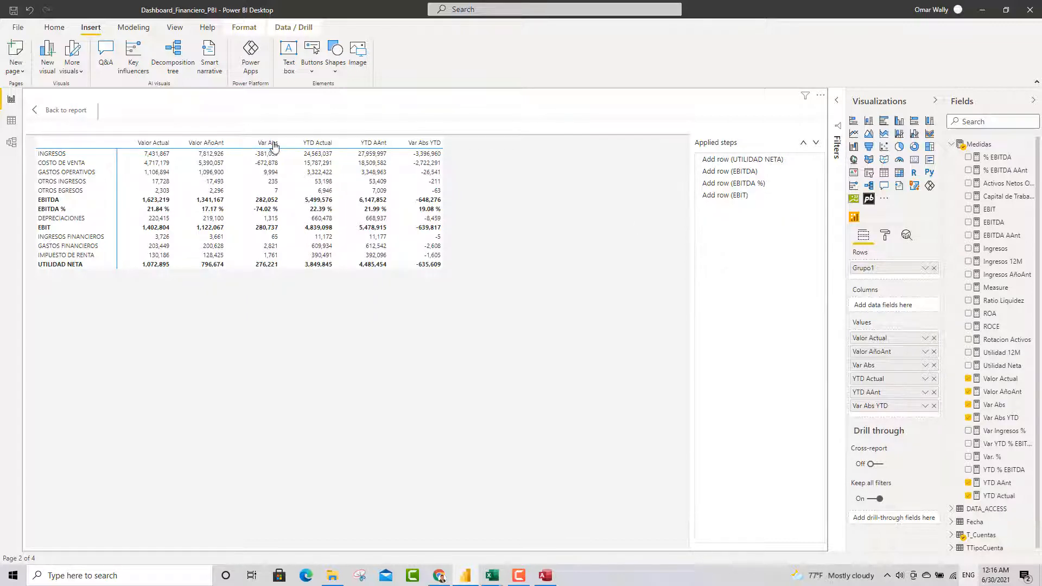
# Step: Add a column formula to Var Abs that subtracts Valor AñoAnt from Valor Actual
pyautogui.rightClick(267, 146)
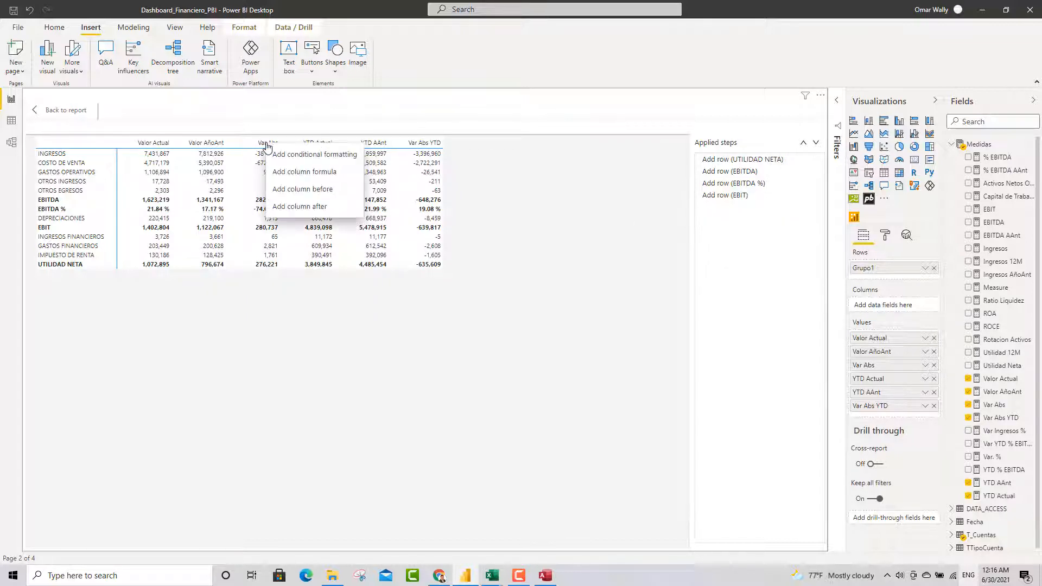
pyautogui.click(296, 179)
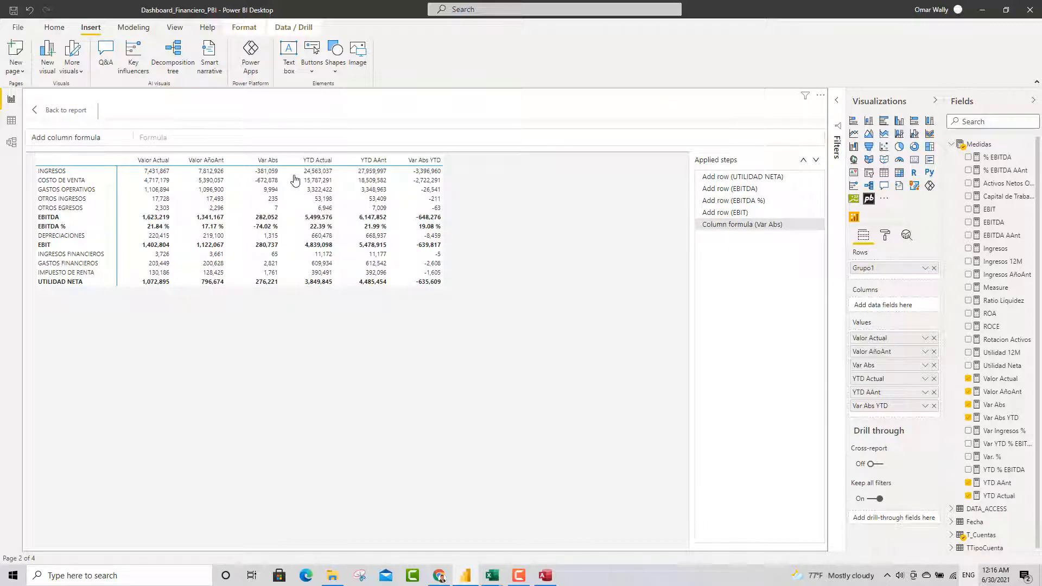
pyautogui.click(178, 142)
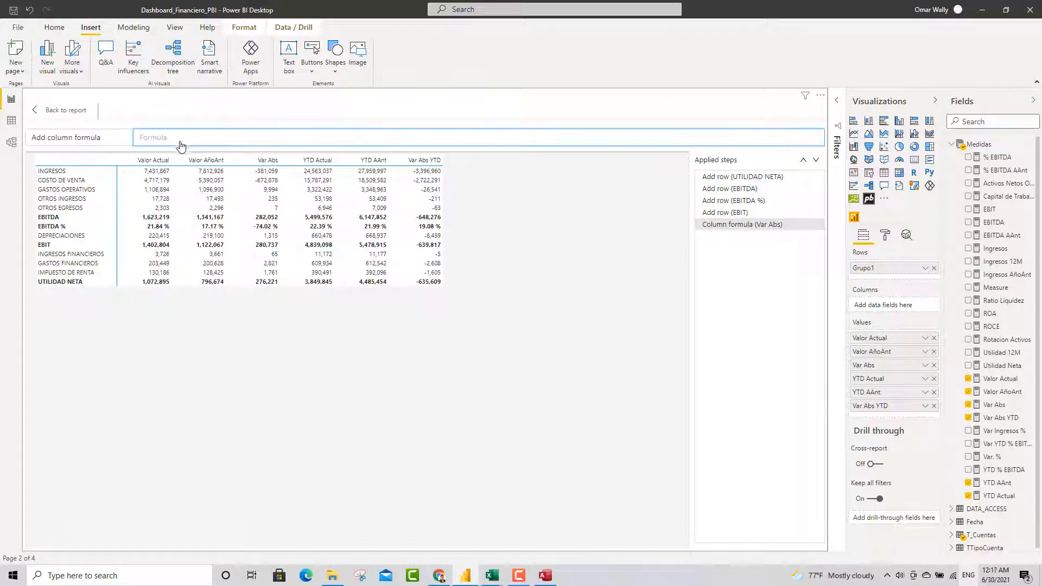
pyautogui.click(160, 162)
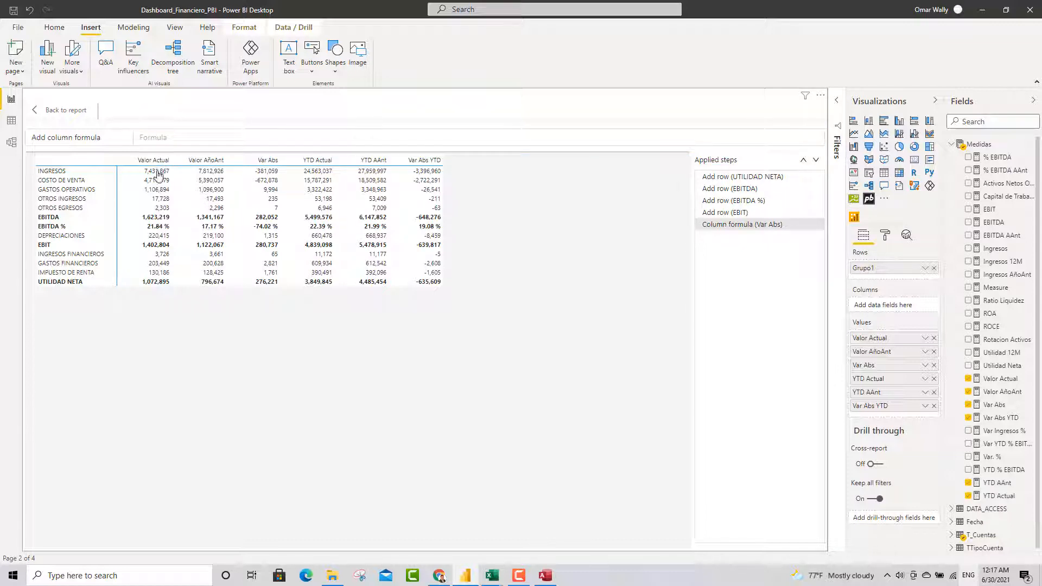
pyautogui.click(159, 174)
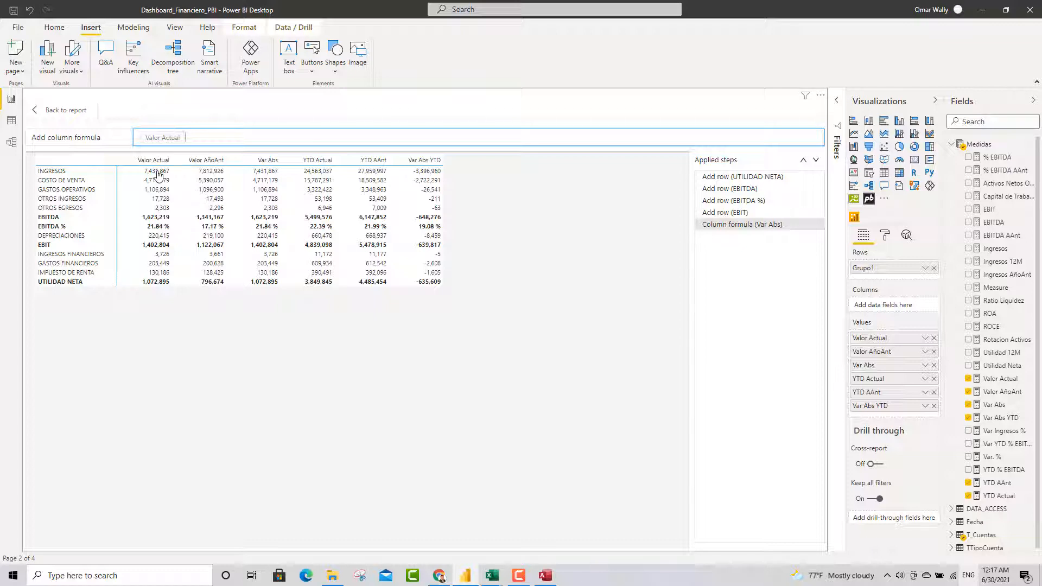
pyautogui.click(206, 165)
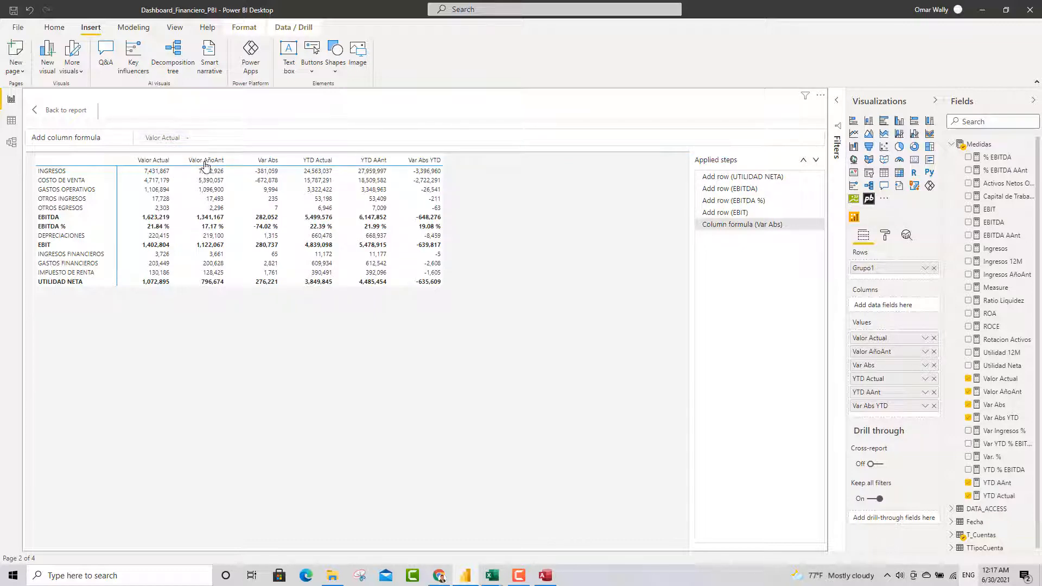
pyautogui.click(206, 172)
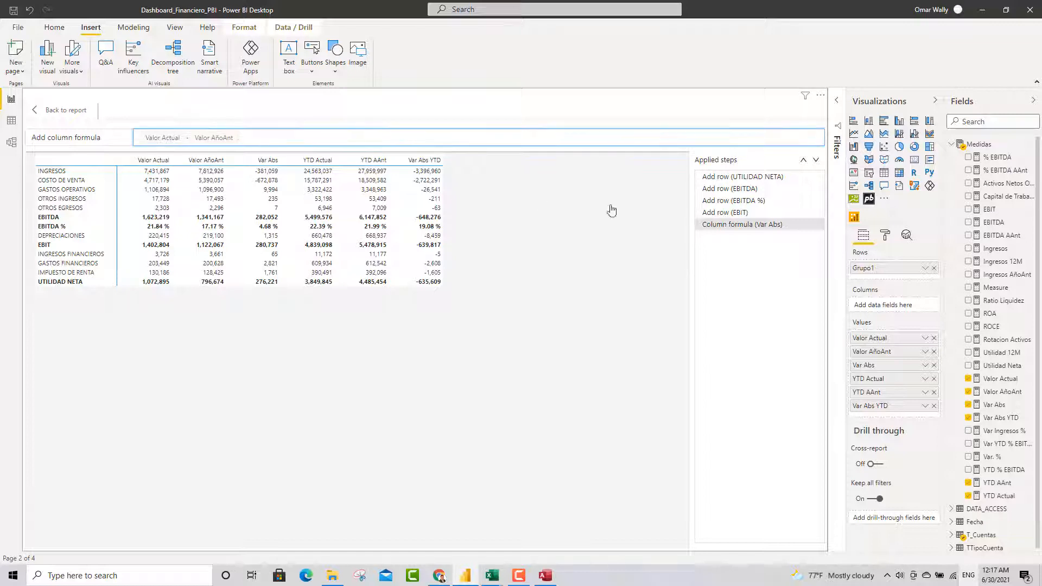
pyautogui.click(733, 247)
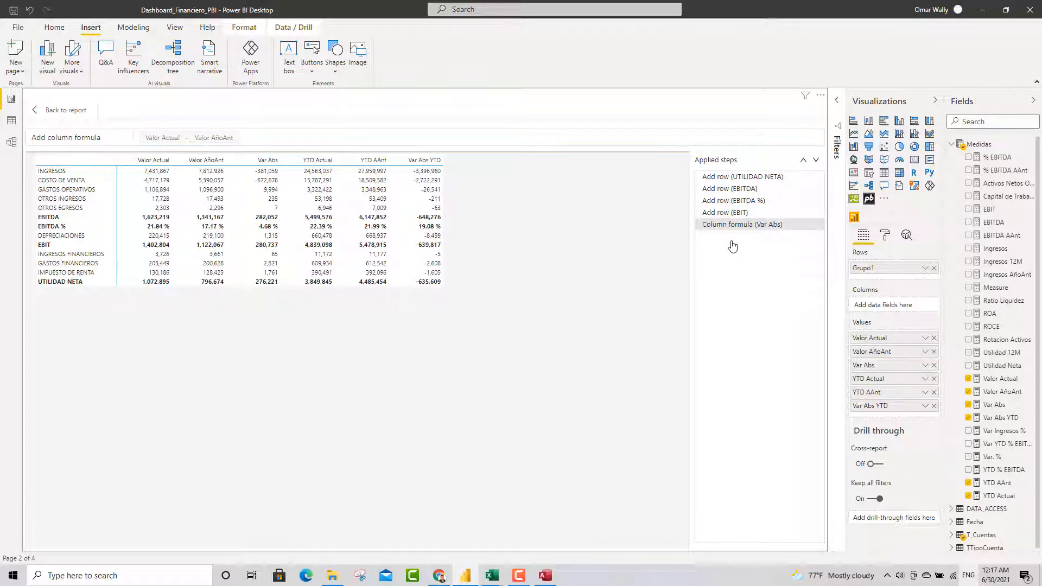
# Step: Add a column formula to Var Abs YTD that subtracts YTD AAnt from YTD Actual, and return to the report
pyautogui.rightClick(420, 164)
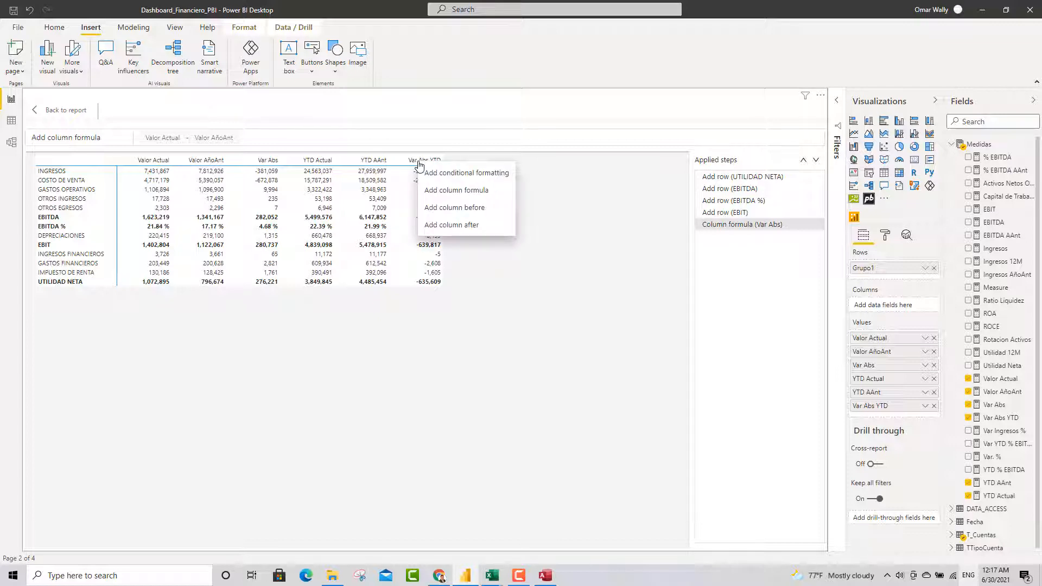
pyautogui.click(446, 191)
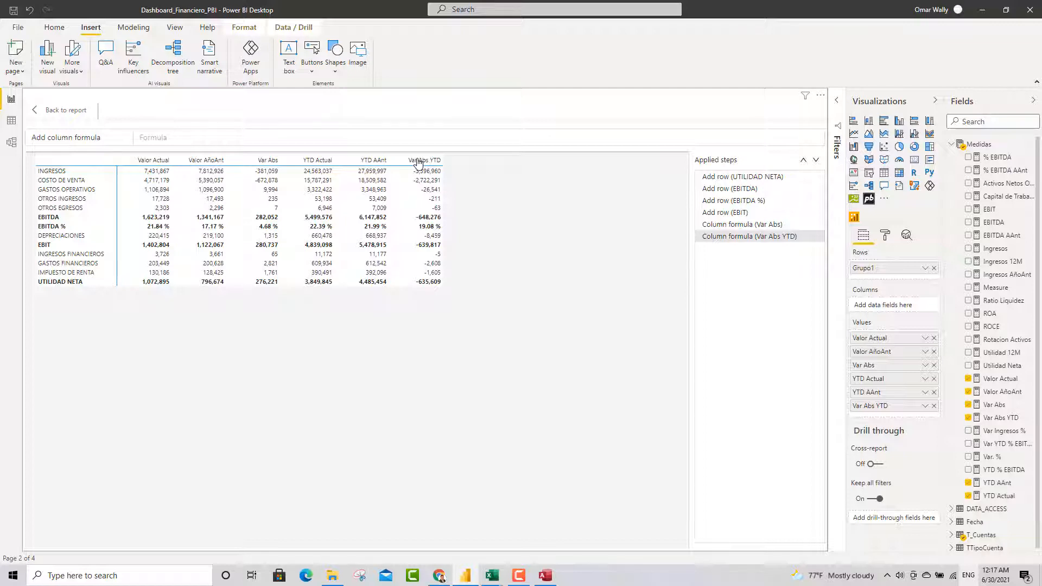
pyautogui.click(165, 139)
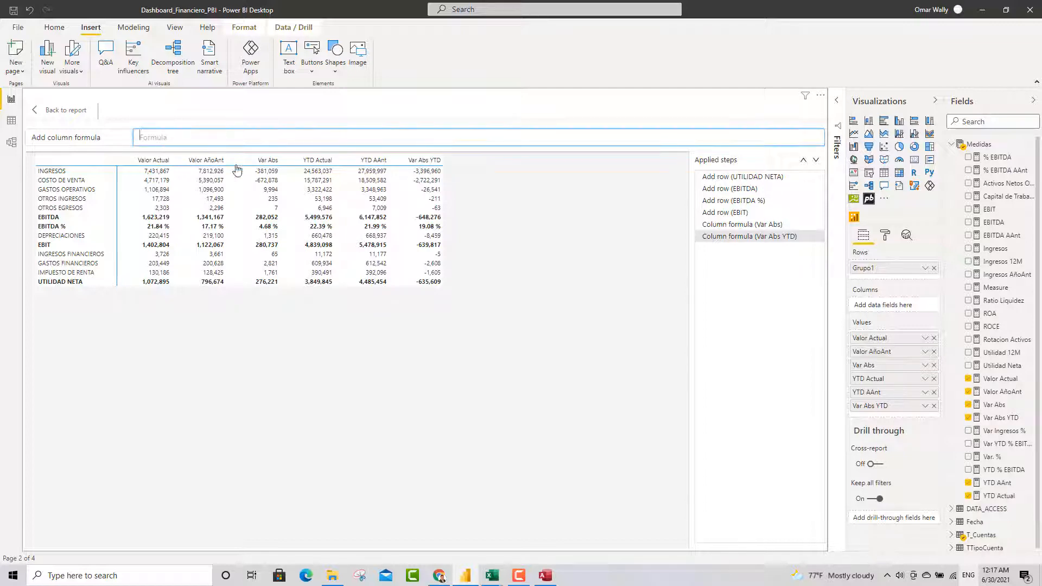
pyautogui.click(320, 166)
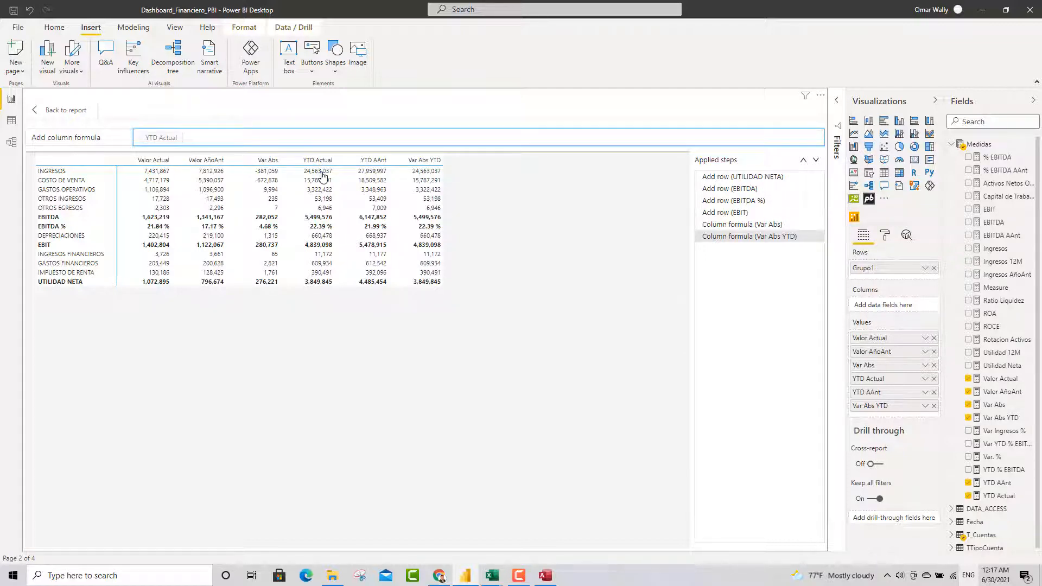
pyautogui.write('-')
pyautogui.click(373, 162)
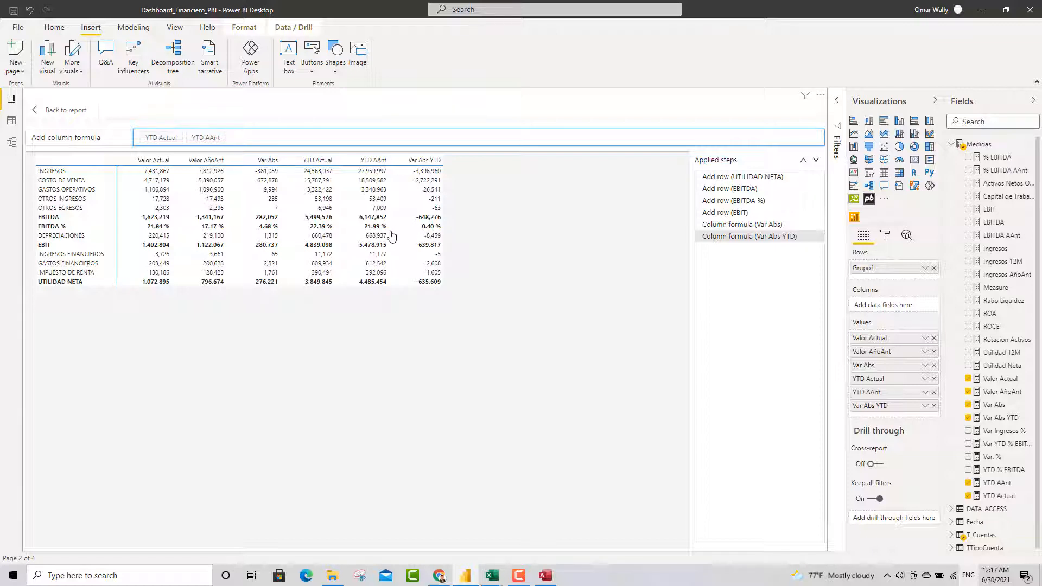
pyautogui.click(39, 115)
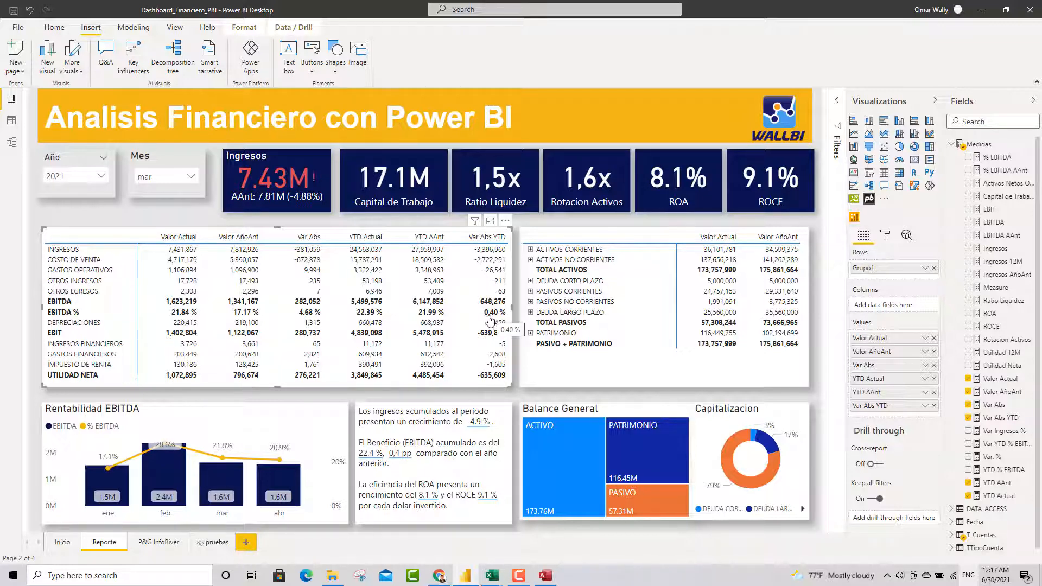
pyautogui.click(63, 224)
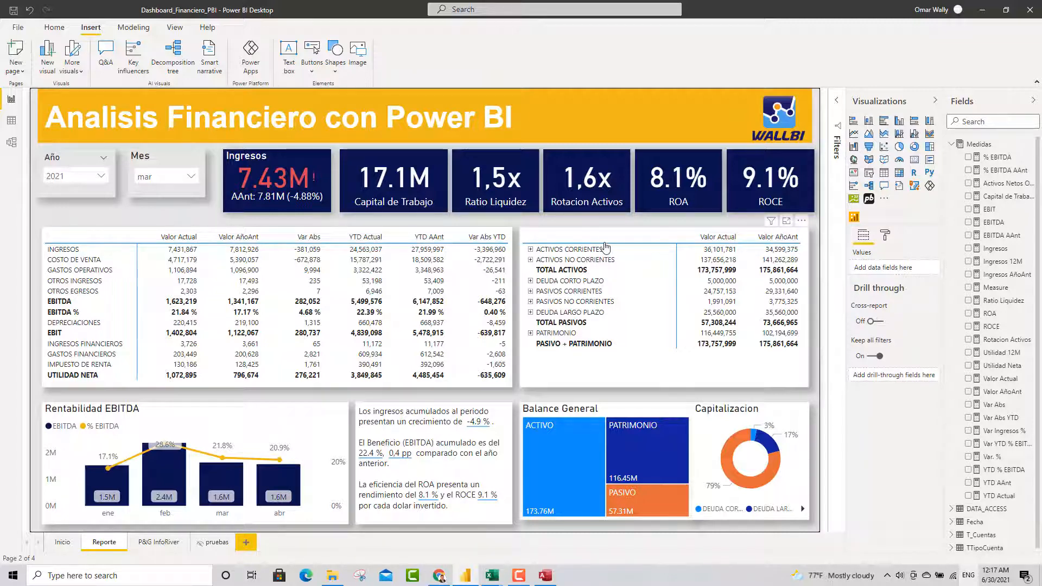
# Step: Review the TOTAL ACTIVOS, TOTAL PASIVOS and PASIVO + PATRIMONIO row formulas in the balance sheet matrix's editor and return to the report
pyautogui.click(801, 222)
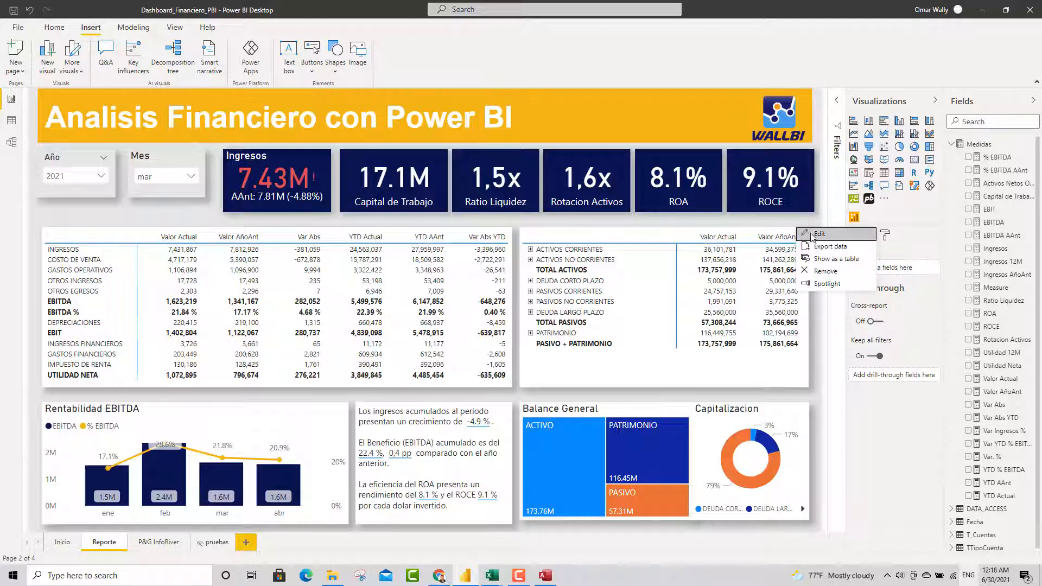
pyautogui.click(817, 234)
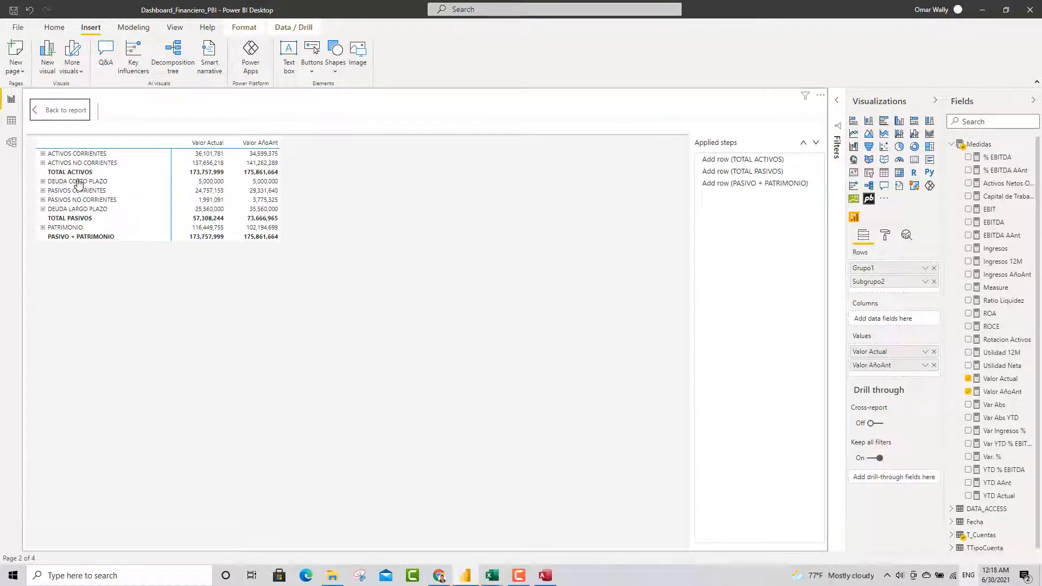
pyautogui.click(732, 162)
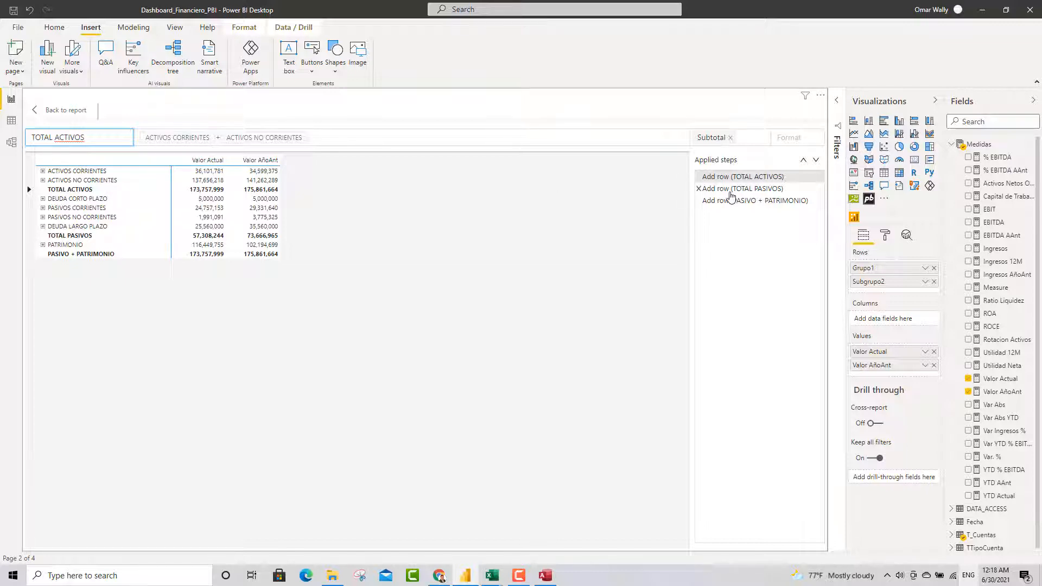
pyautogui.click(733, 190)
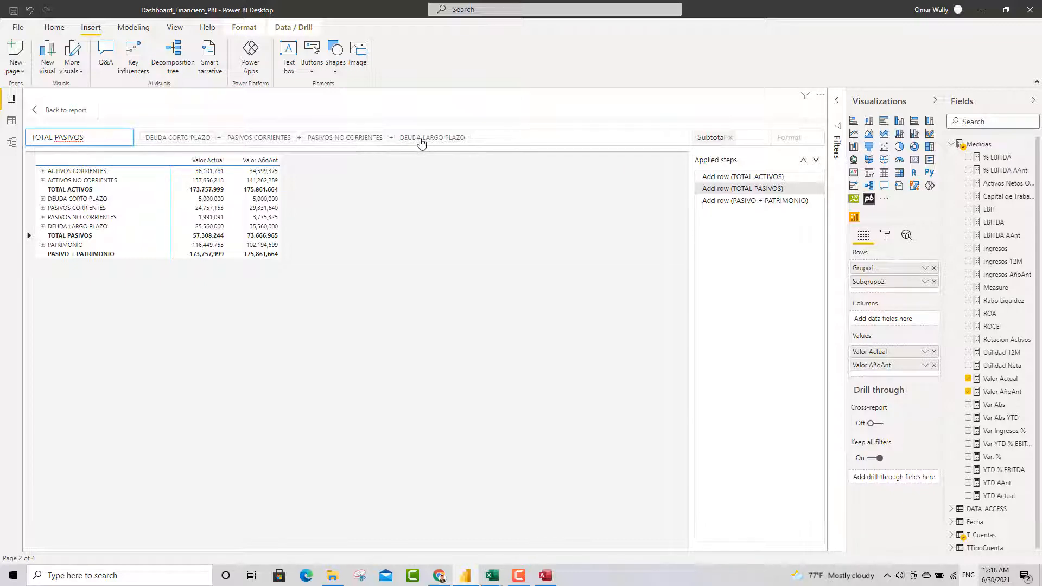
pyautogui.click(733, 202)
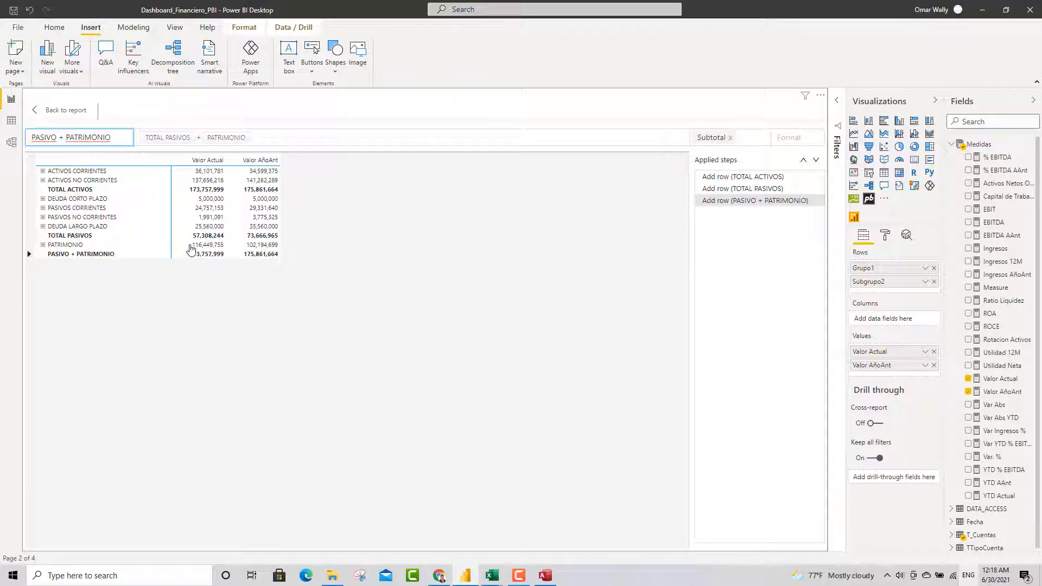
pyautogui.click(41, 113)
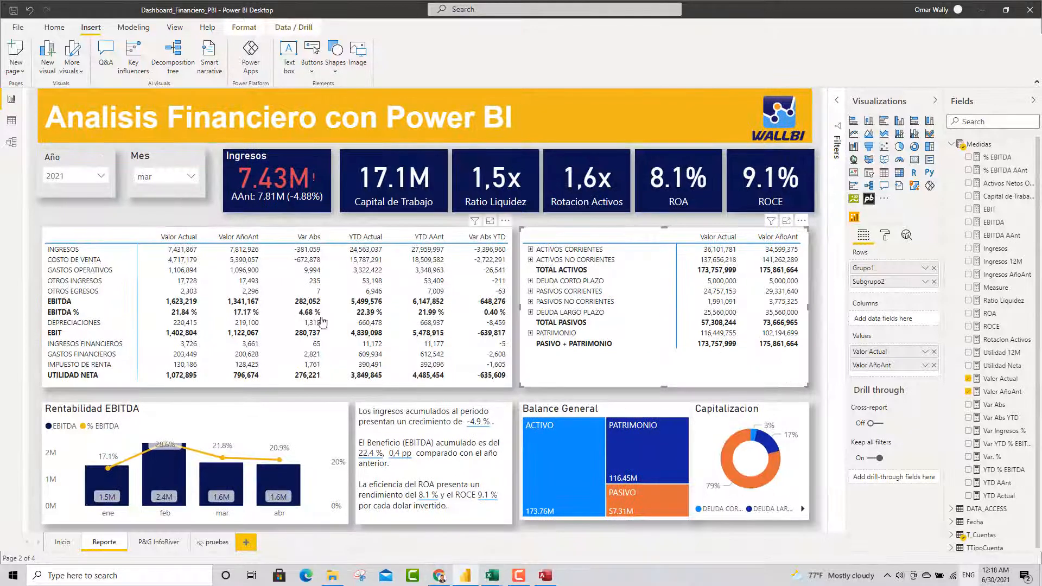
# Step: Show the income statement matrix's filters and check the Categoria column's filter values in the PLAN DE CUENTAS workbook in Excel
pyautogui.click(120, 242)
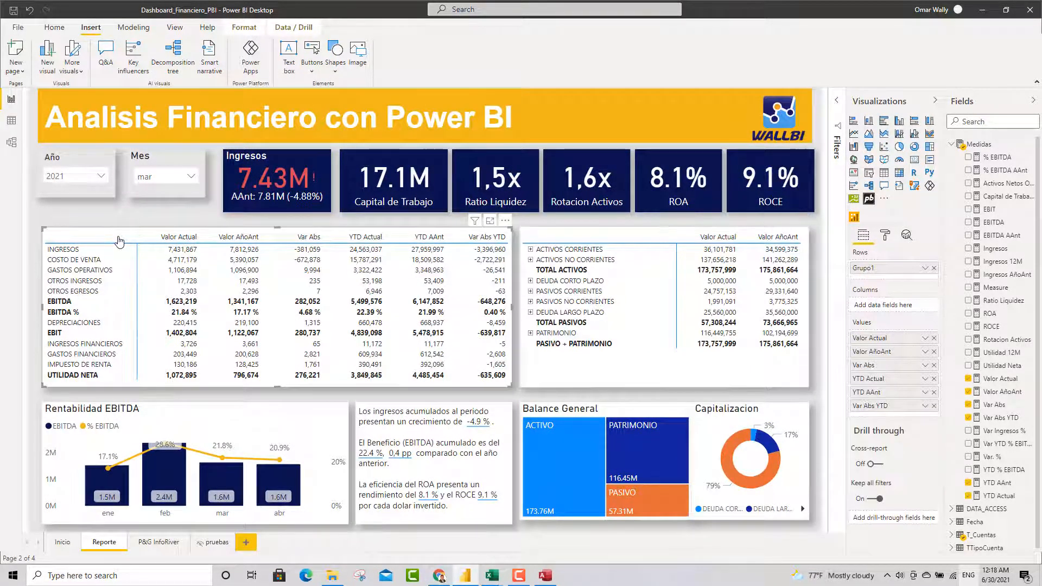
pyautogui.click(836, 101)
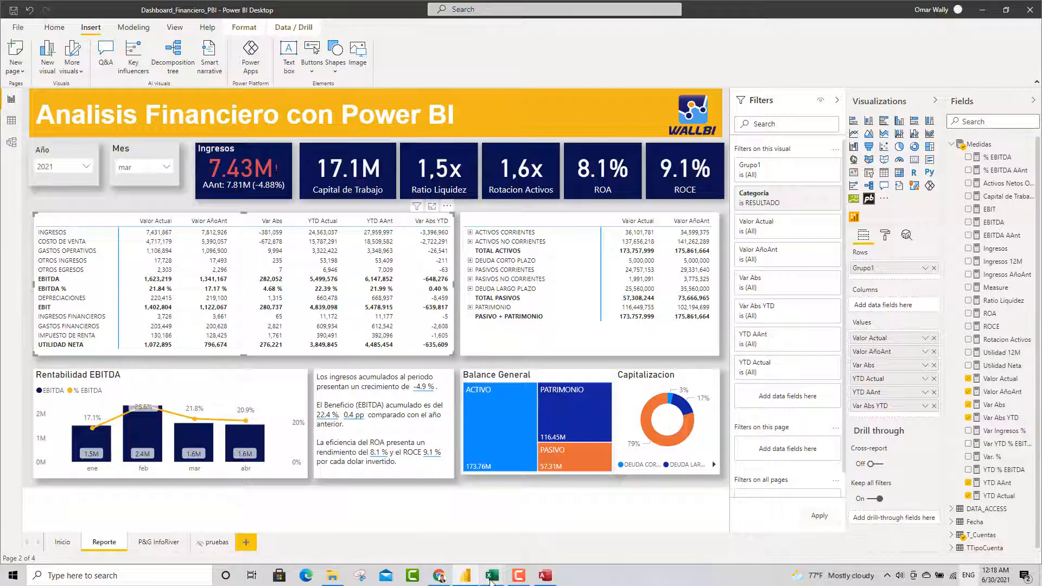
pyautogui.moveTo(492, 576)
pyautogui.click(462, 543)
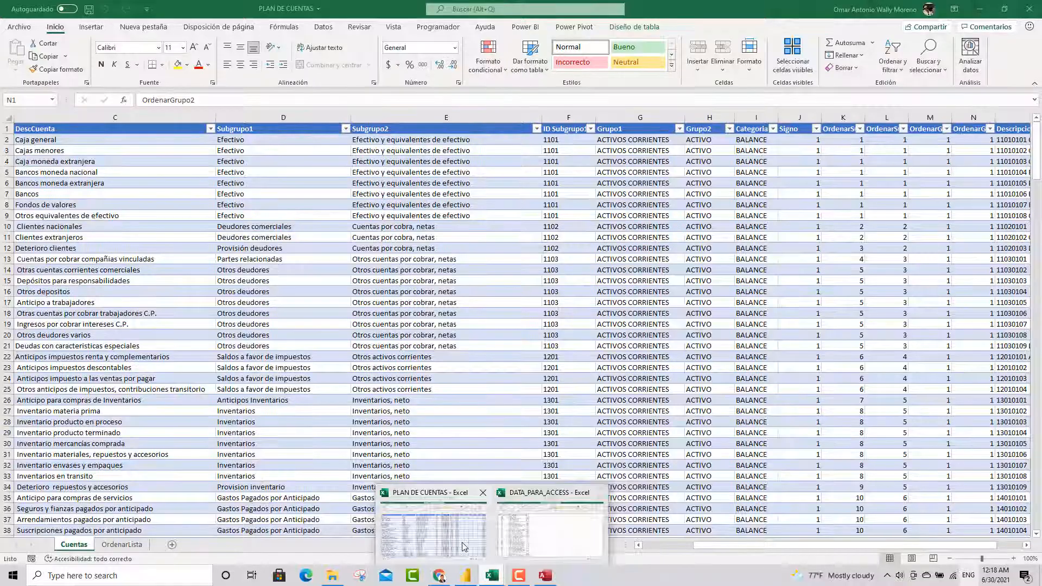
pyautogui.click(773, 130)
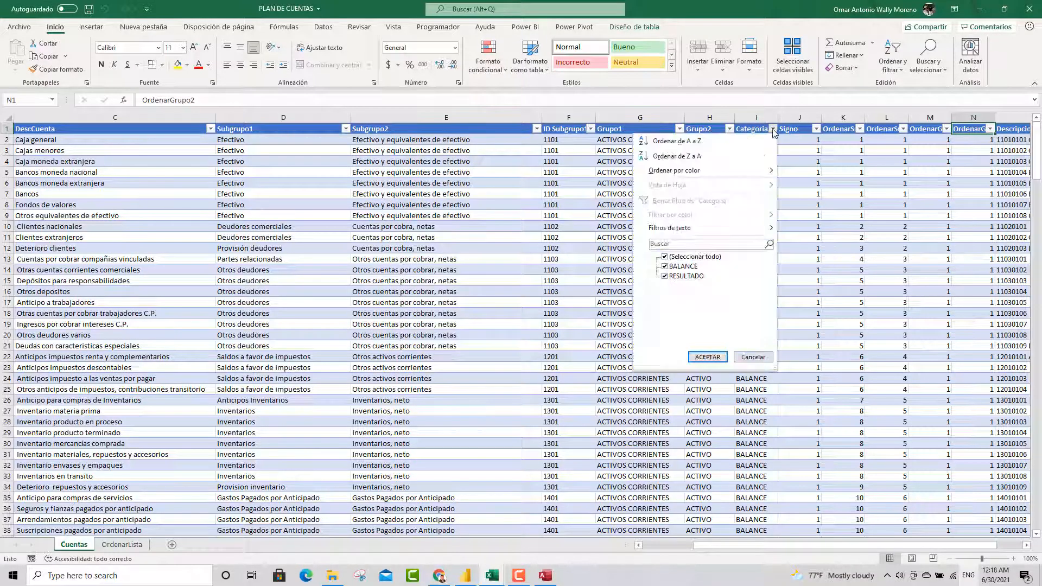
pyautogui.click(752, 358)
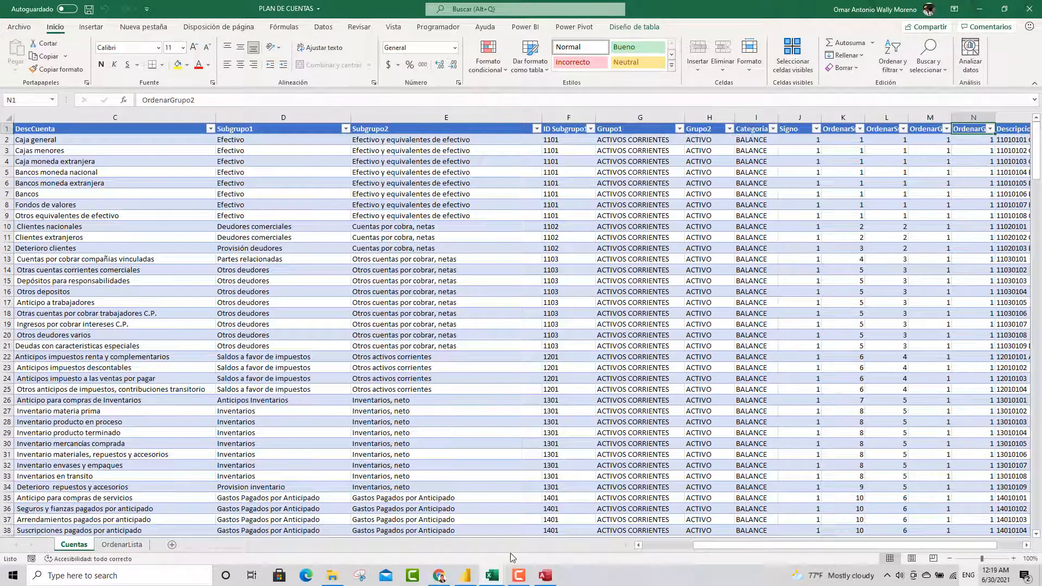
# Step: Switch to Power BI and show the filters of the balance sheet matrix and the Capitalizacion donut chart's Grupo1 filter
pyautogui.click(466, 577)
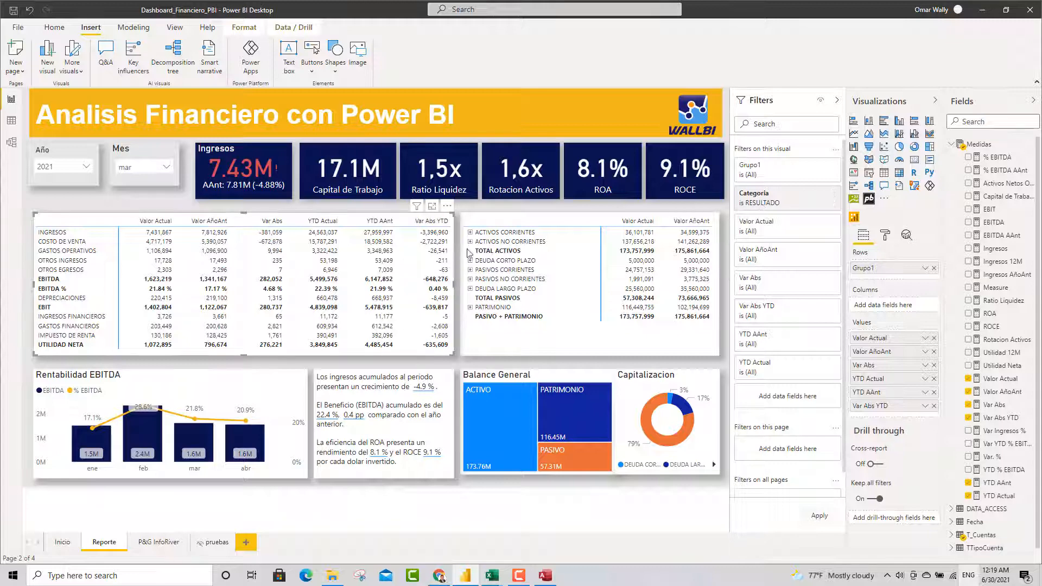
pyautogui.click(500, 227)
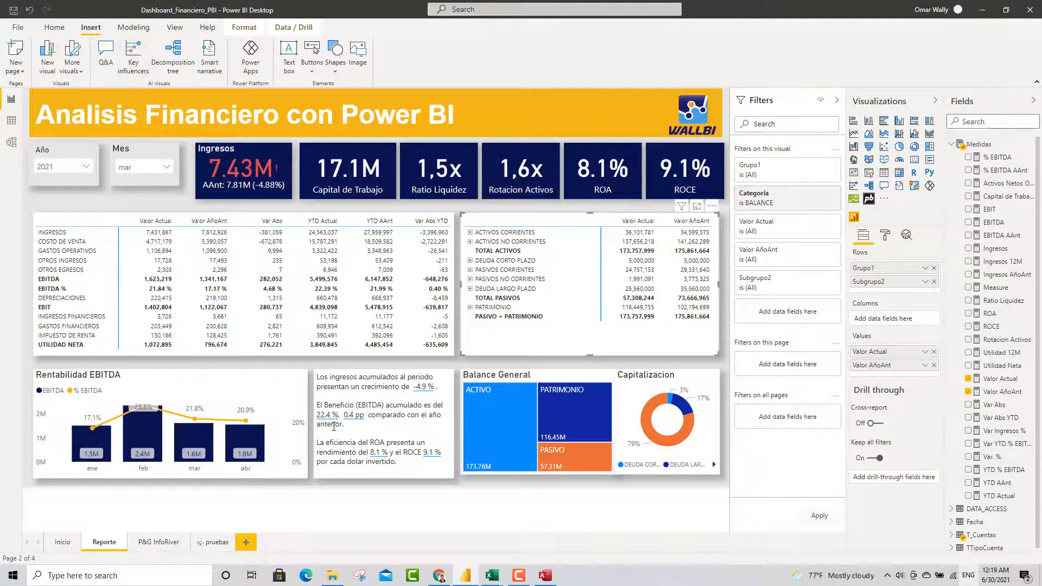
pyautogui.moveTo(578, 380)
pyautogui.click(642, 382)
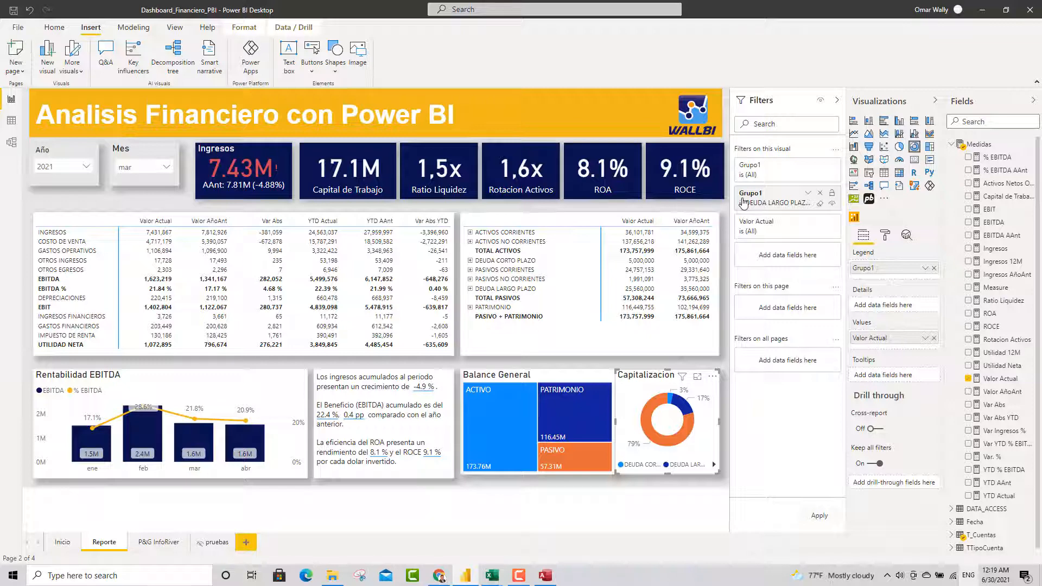
pyautogui.click(808, 194)
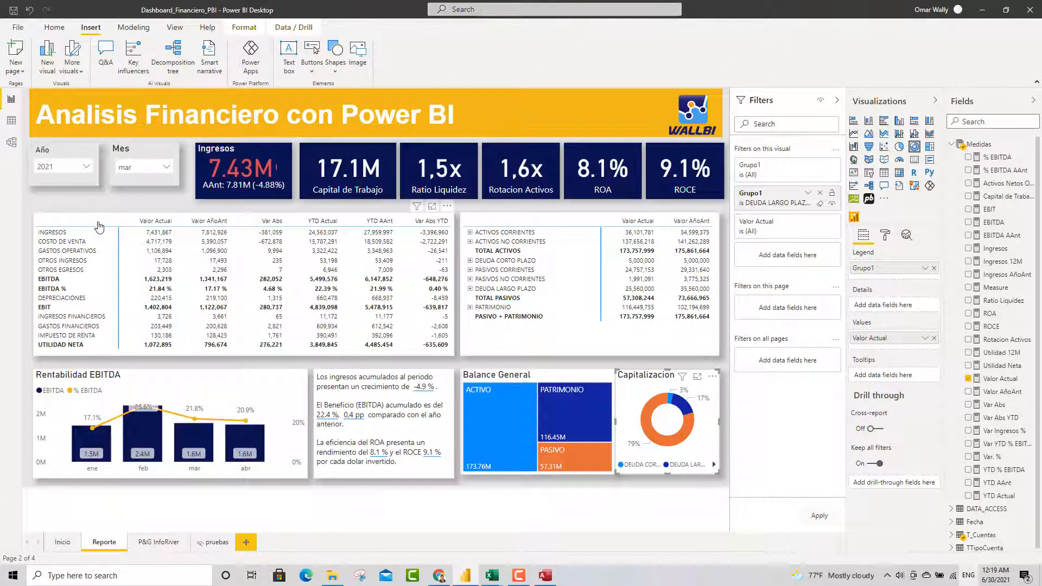
# Step: Show the Valor Actual measure's formula and the VALOR_POSITIVO column's formula in the DATA_ACCESS table, and return to the report
pyautogui.click(101, 220)
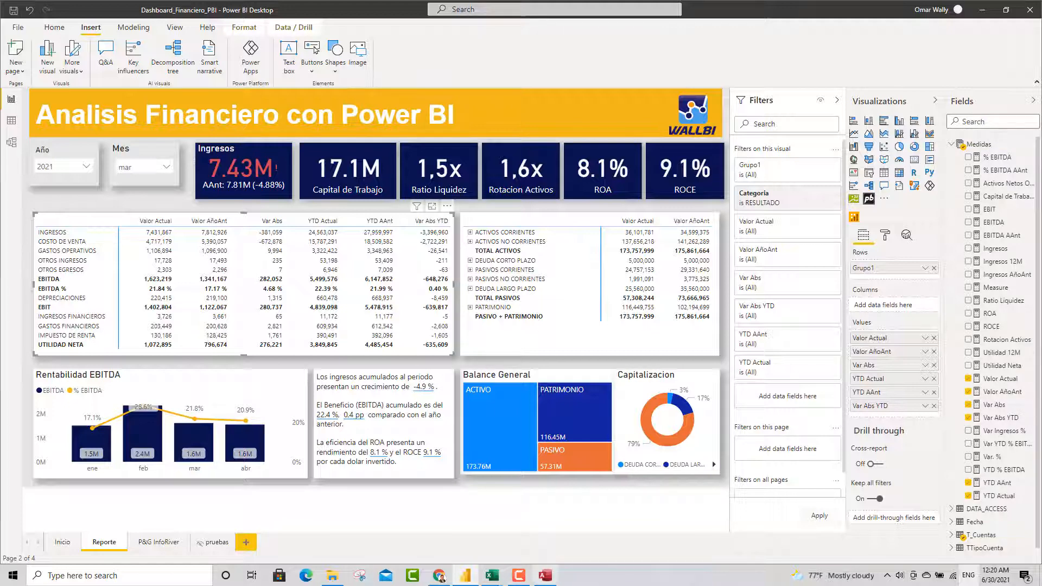
pyautogui.click(988, 382)
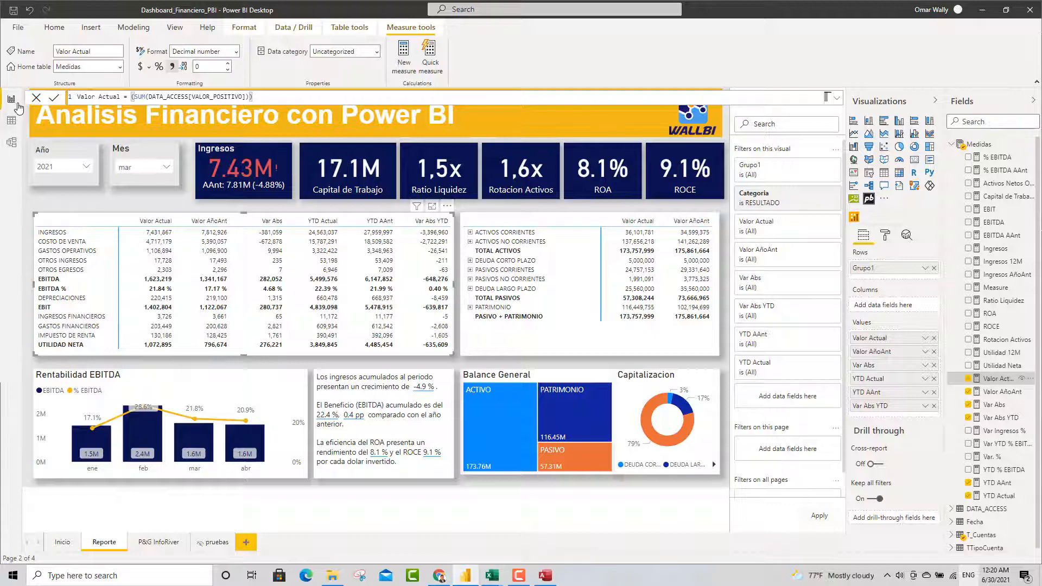
pyautogui.click(11, 120)
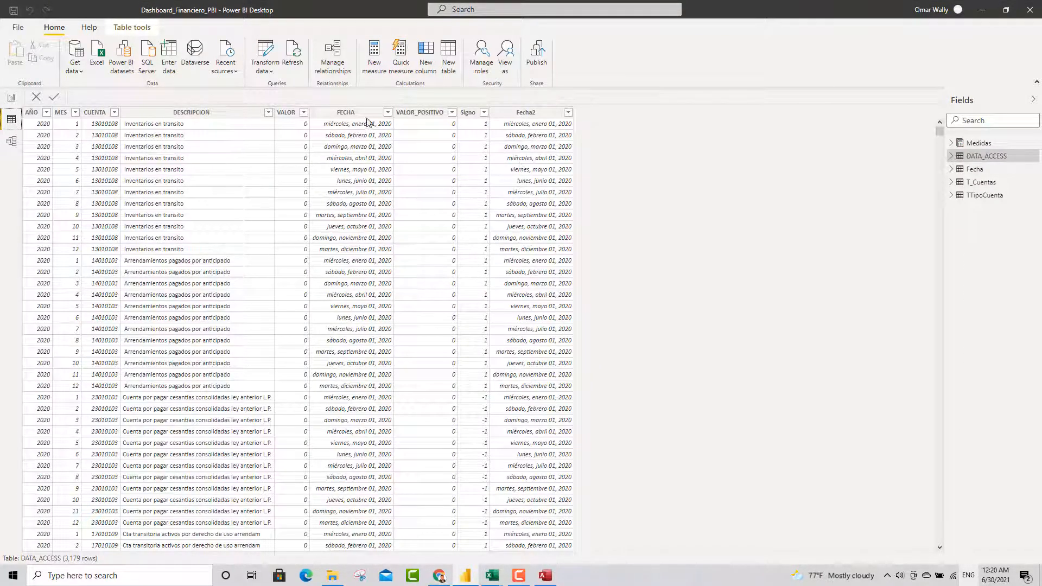
pyautogui.click(423, 120)
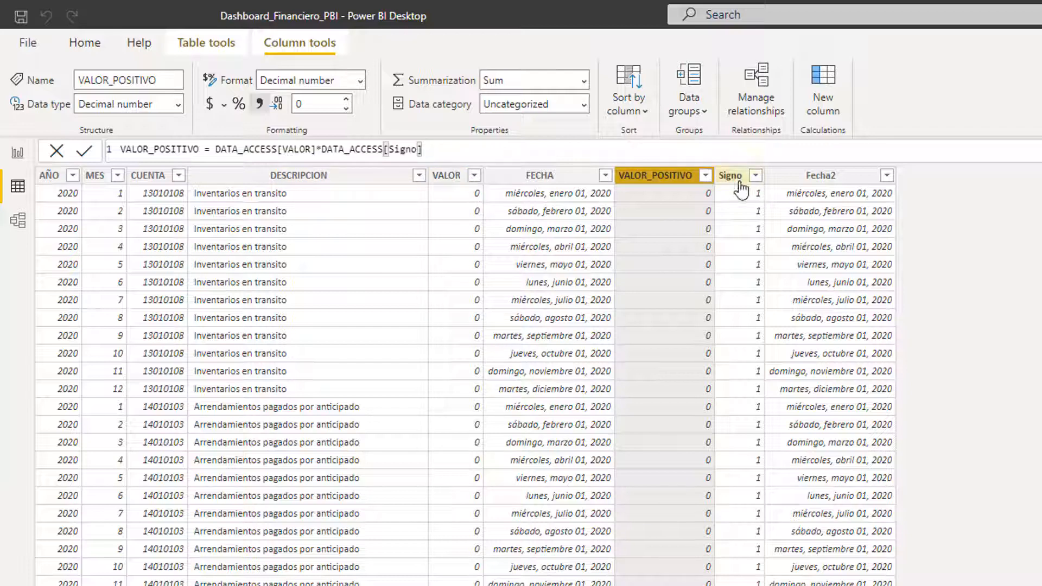
pyautogui.scroll(-3, 741, 402)
pyautogui.scroll(3, 742, 403)
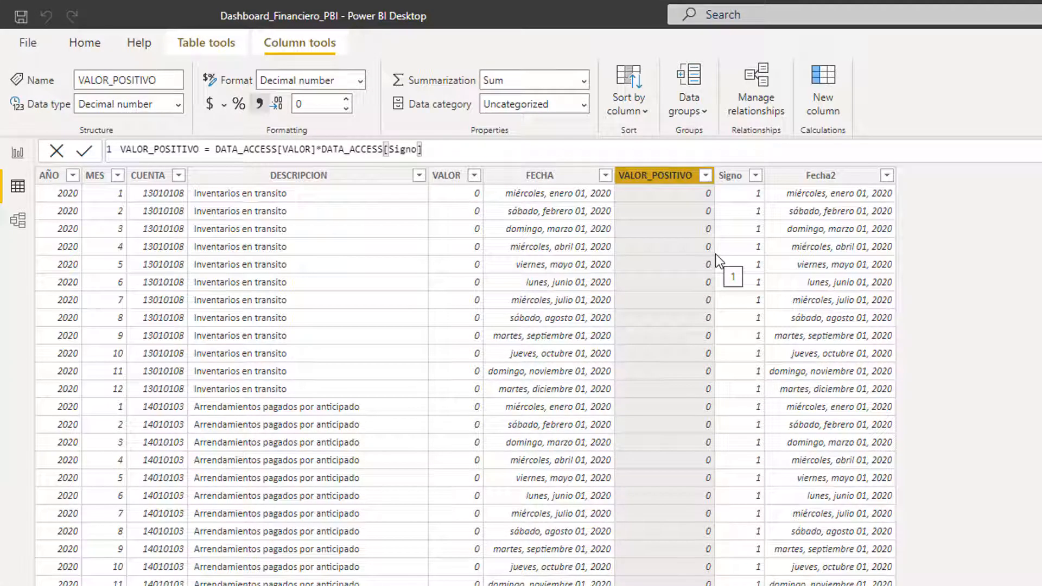
pyautogui.click(17, 153)
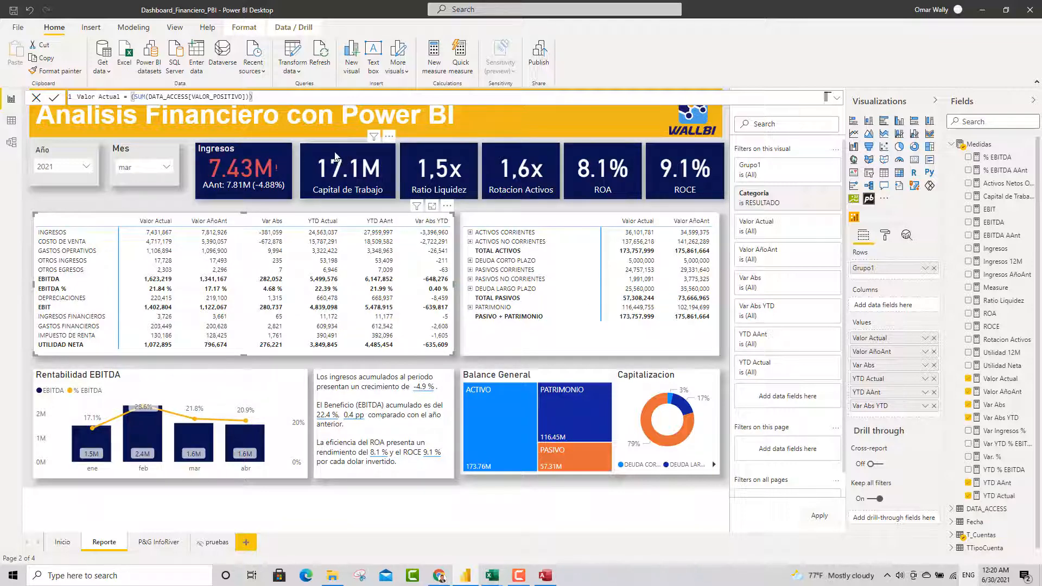
# Step: Show the DAX formulas of the Capital de Trabajo and EBITDA measures
pyautogui.click(336, 157)
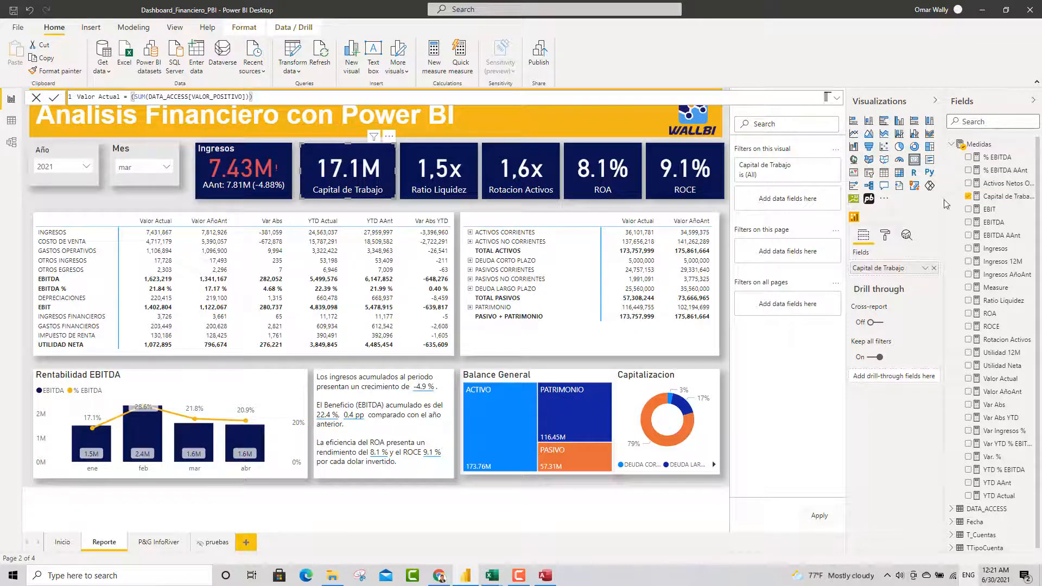
pyautogui.click(996, 196)
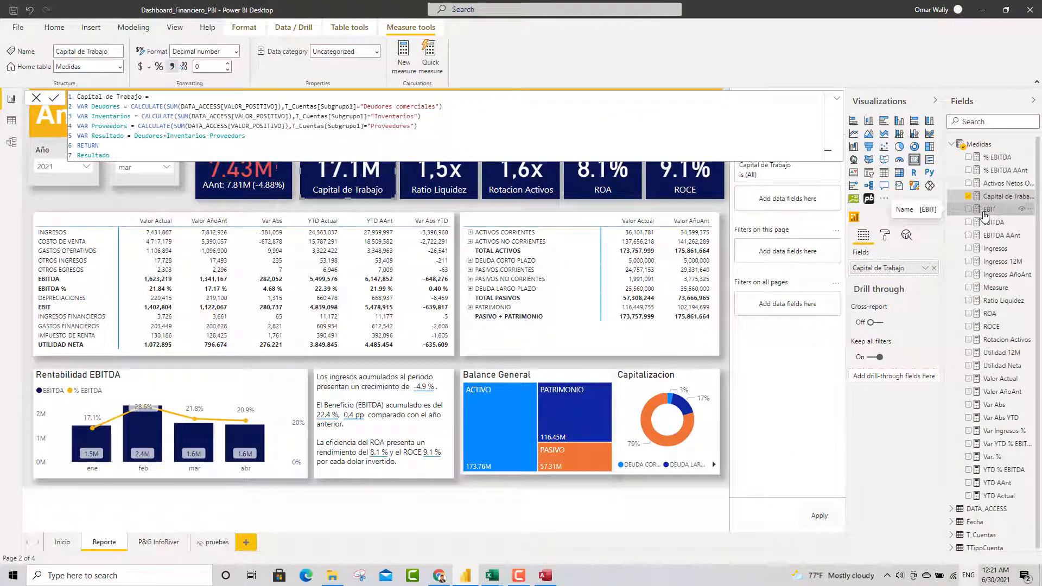
pyautogui.click(984, 212)
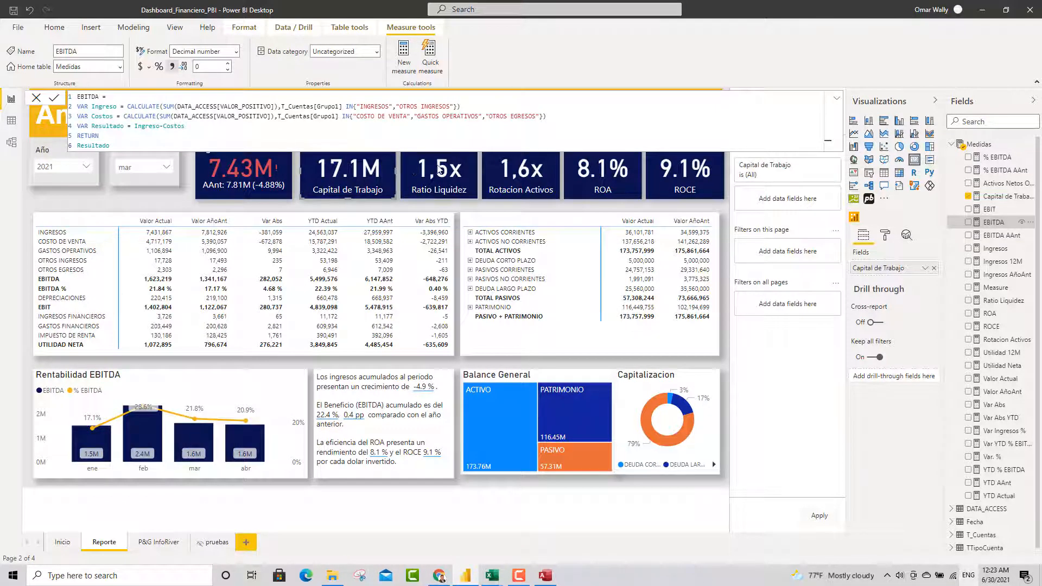
# Step: Show the DAX formulas behind the Ratio Liquidez and Rotacion Activos cards, including the 12-month income period
pyautogui.click(496, 174)
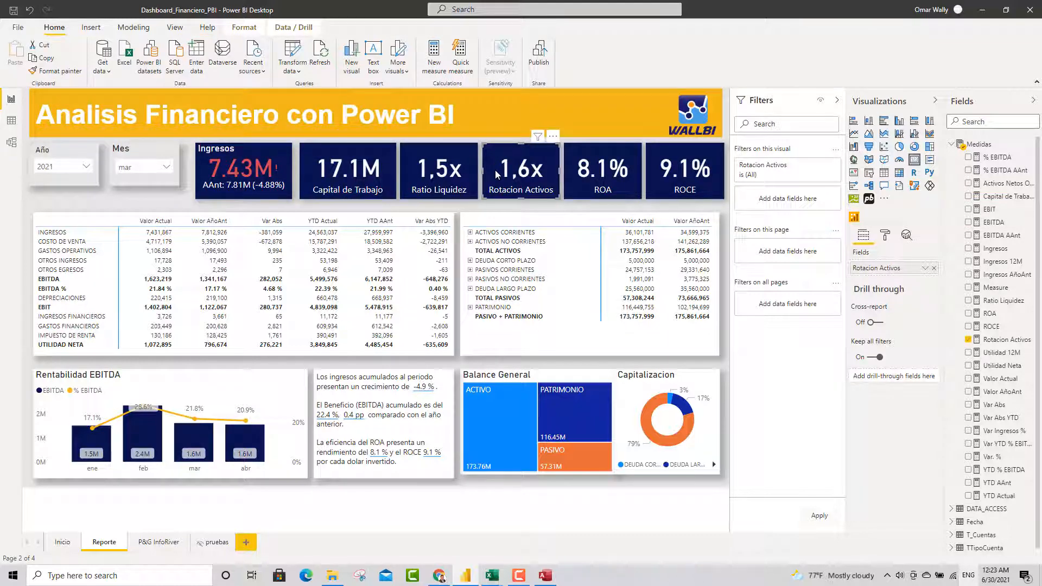
pyautogui.click(418, 160)
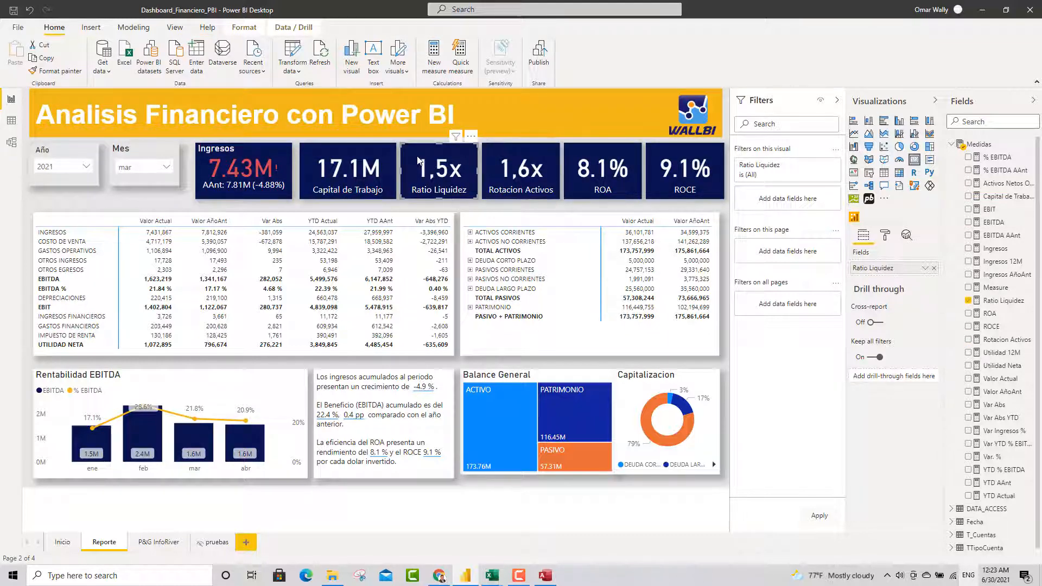
pyautogui.click(993, 301)
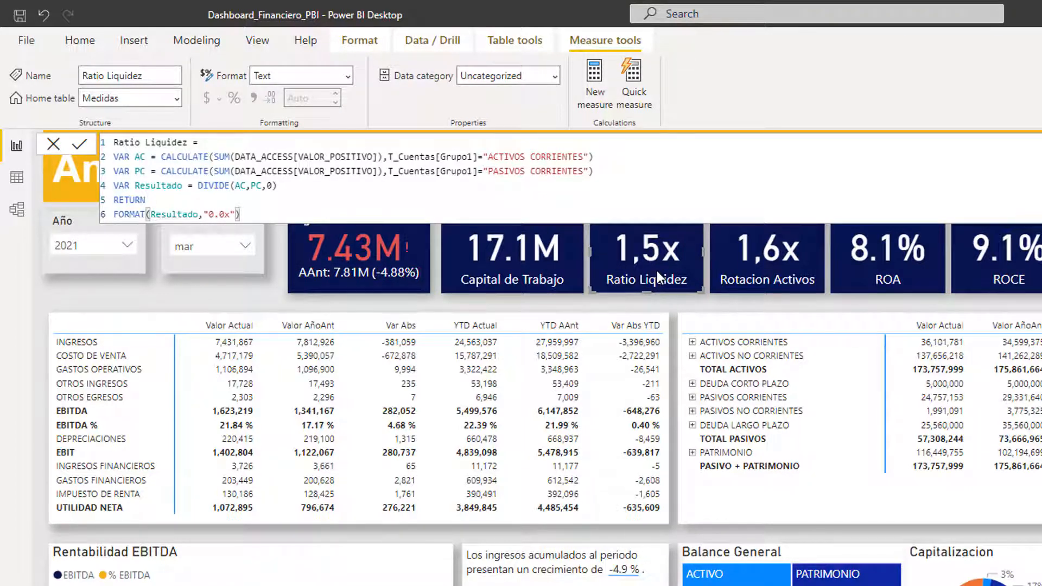
pyautogui.click(764, 247)
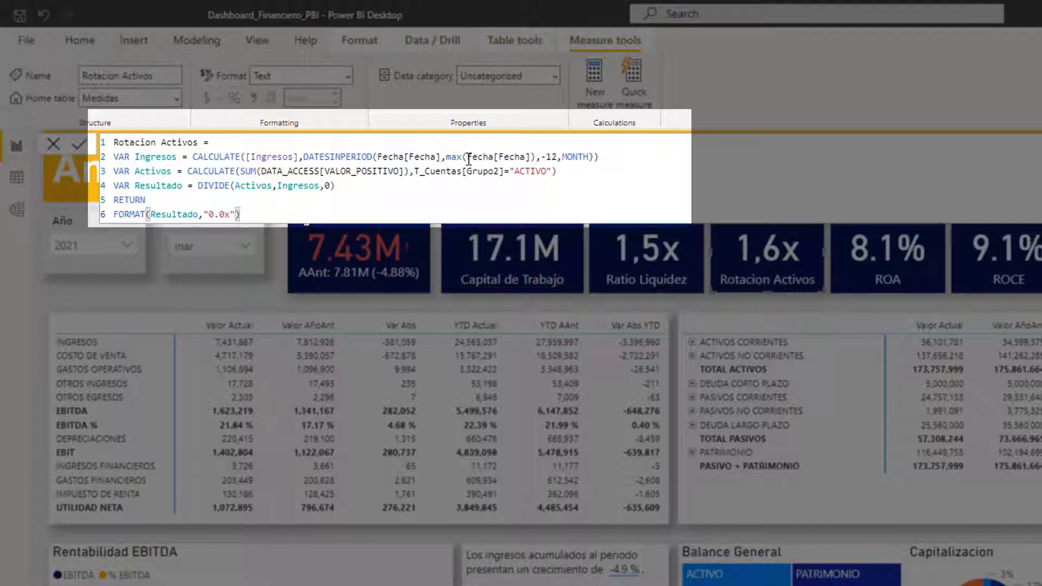
pyautogui.click(533, 159)
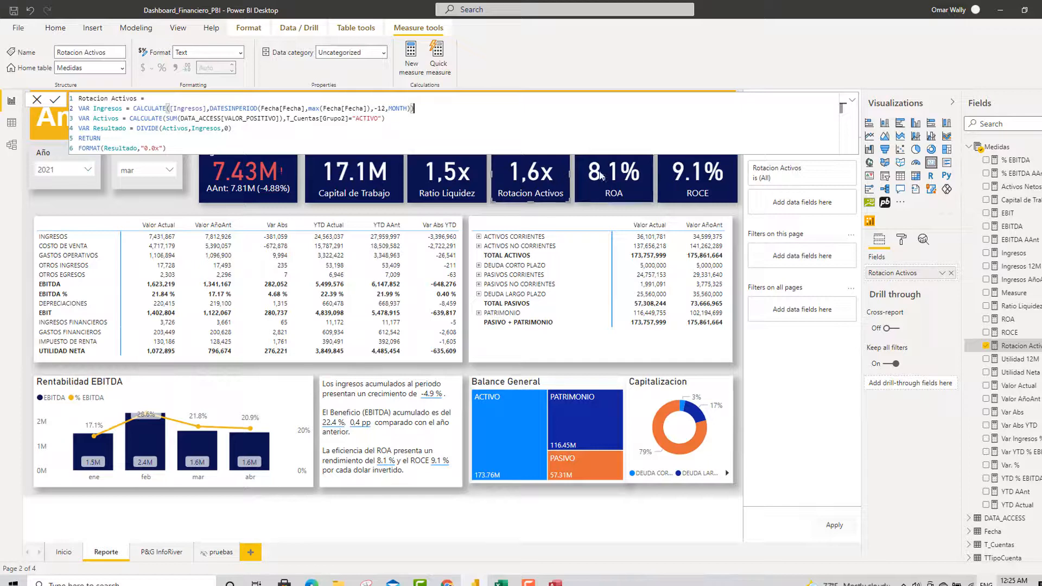
# Step: Show the DAX formulas of the ROA, ROCE and Activos Netos Operativos measures and collapse the formula display
pyautogui.click(596, 175)
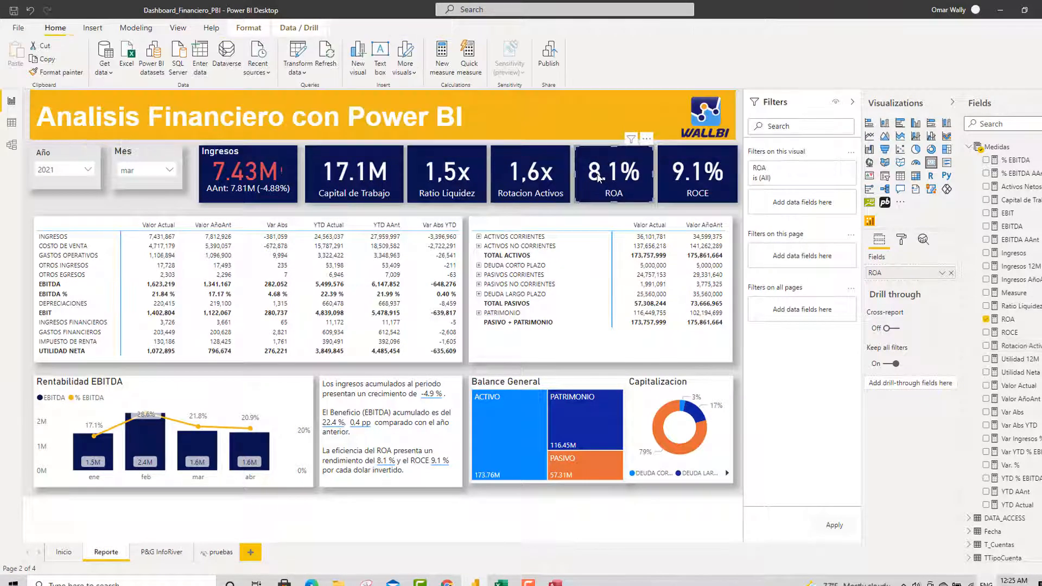
pyautogui.click(1008, 319)
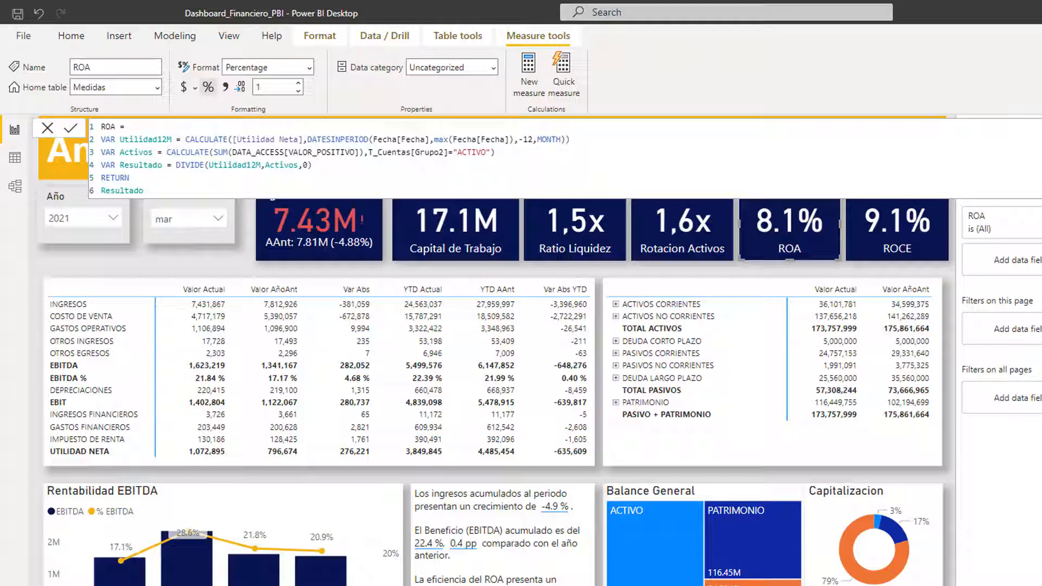
pyautogui.click(1041, 325)
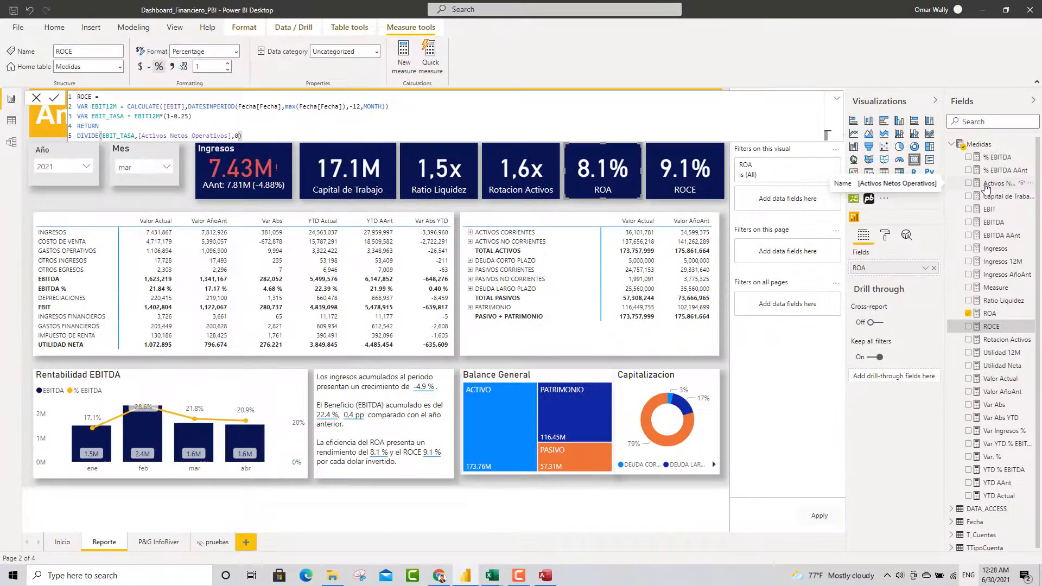
pyautogui.click(987, 186)
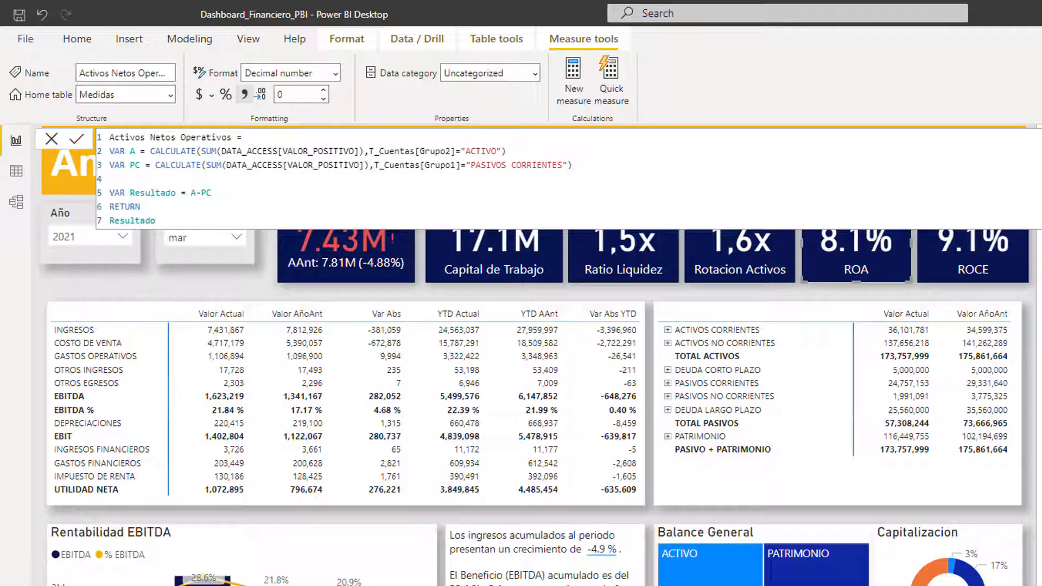
pyautogui.click(837, 98)
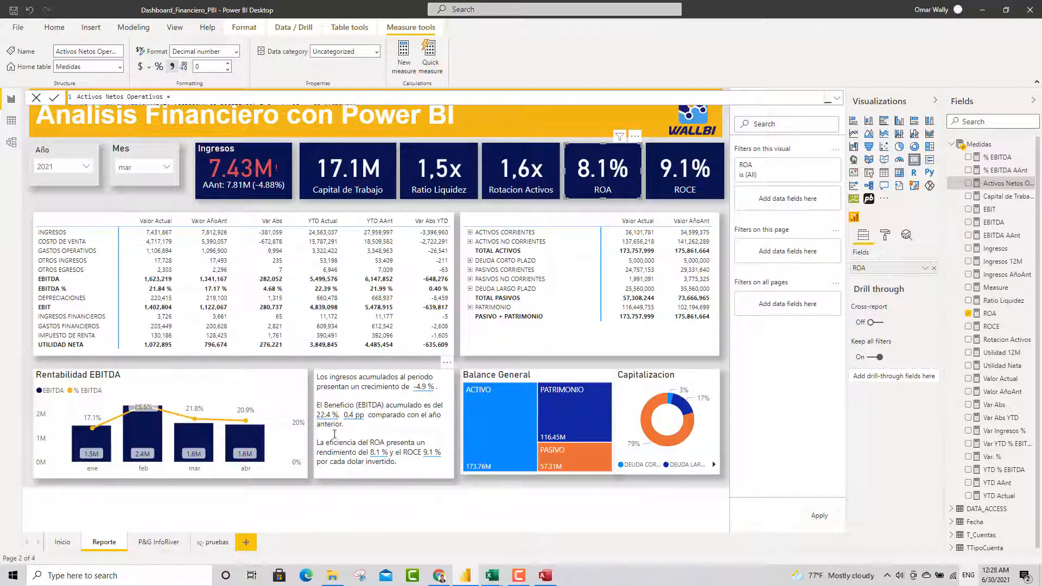
# Step: Show how the income growth percentage in the commentary text box is defined as a dynamic value, and leave it without saving
pyautogui.click(339, 374)
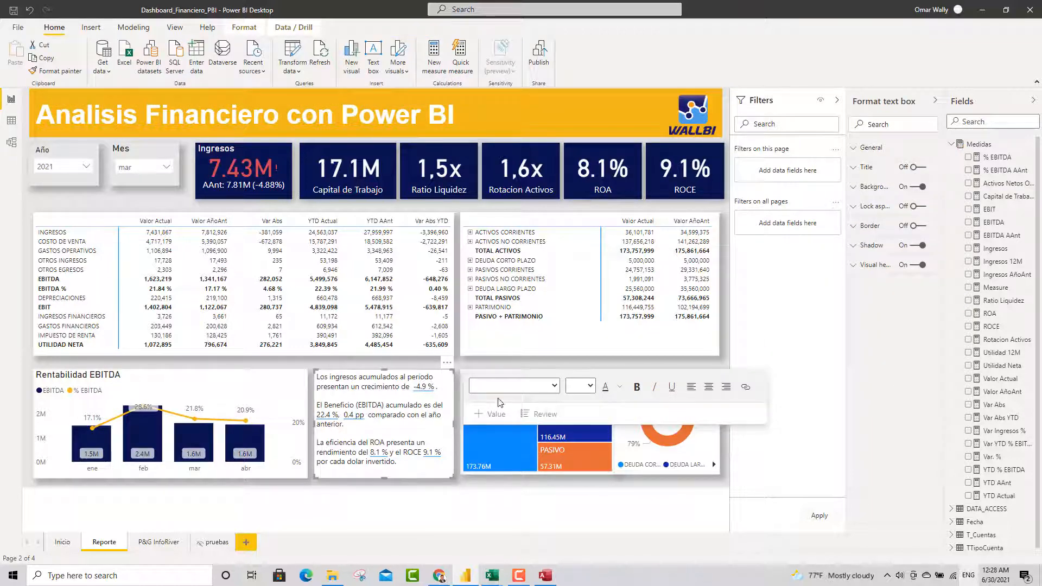
pyautogui.click(417, 389)
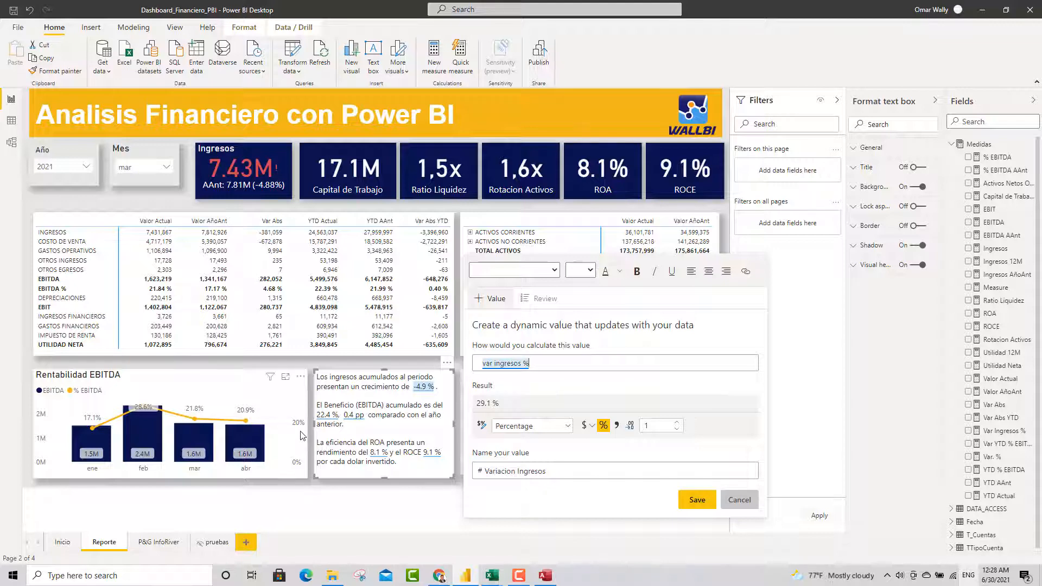
pyautogui.click(739, 500)
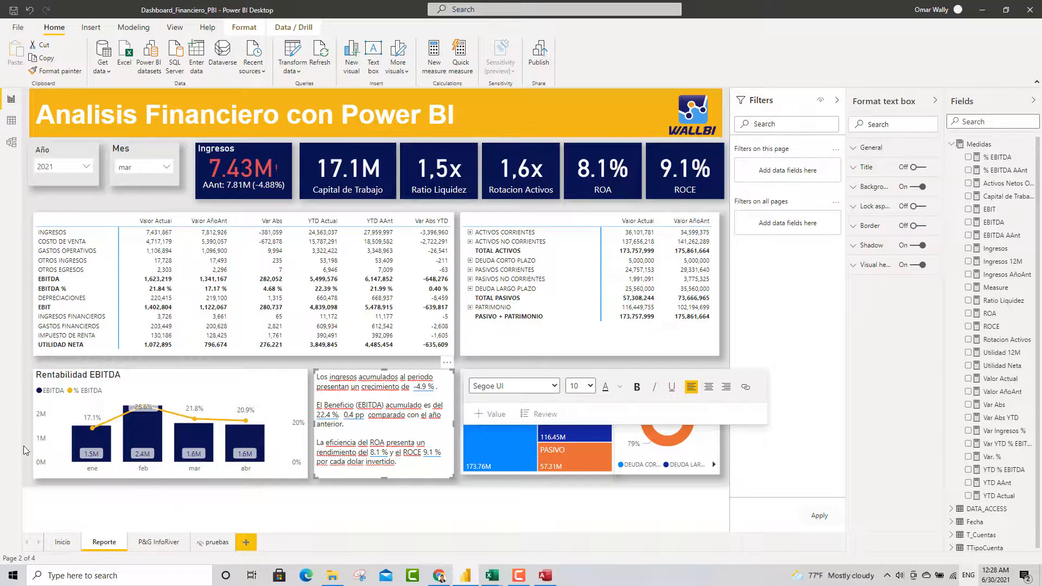
# Step: Set the Mes slicer to abr and close its month list
pyautogui.click(69, 138)
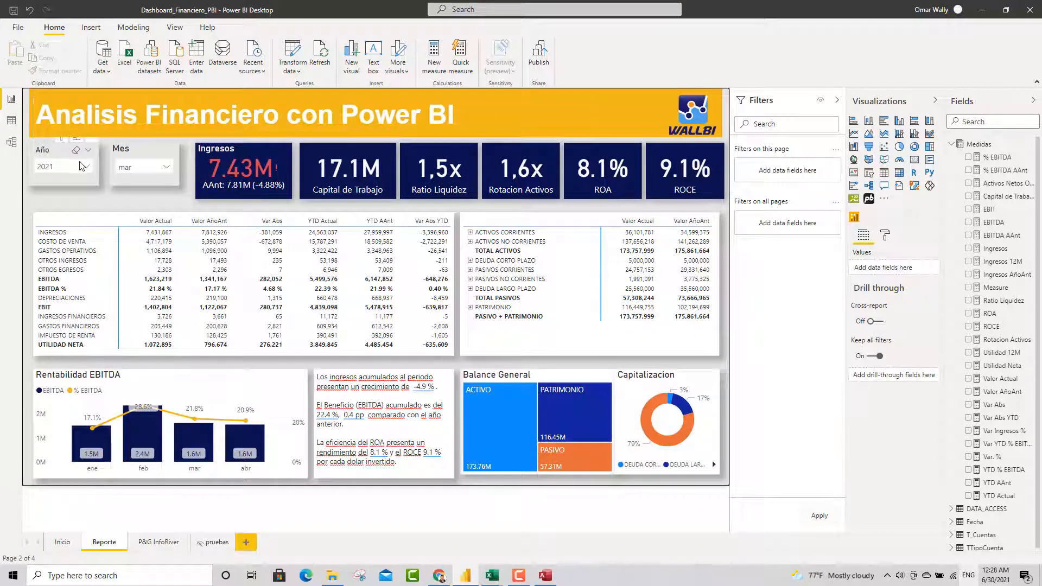
pyautogui.click(165, 167)
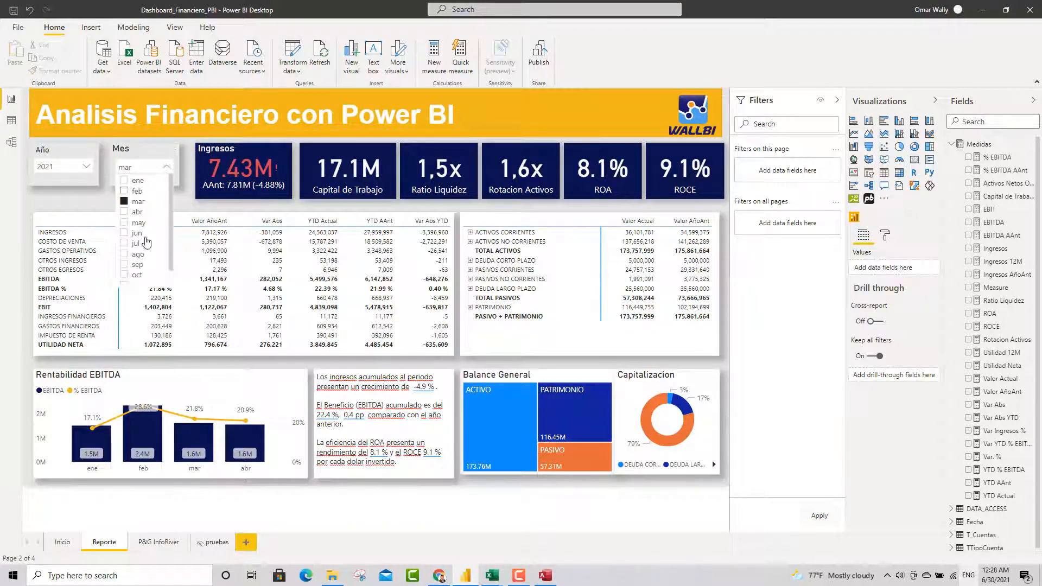
pyautogui.click(123, 213)
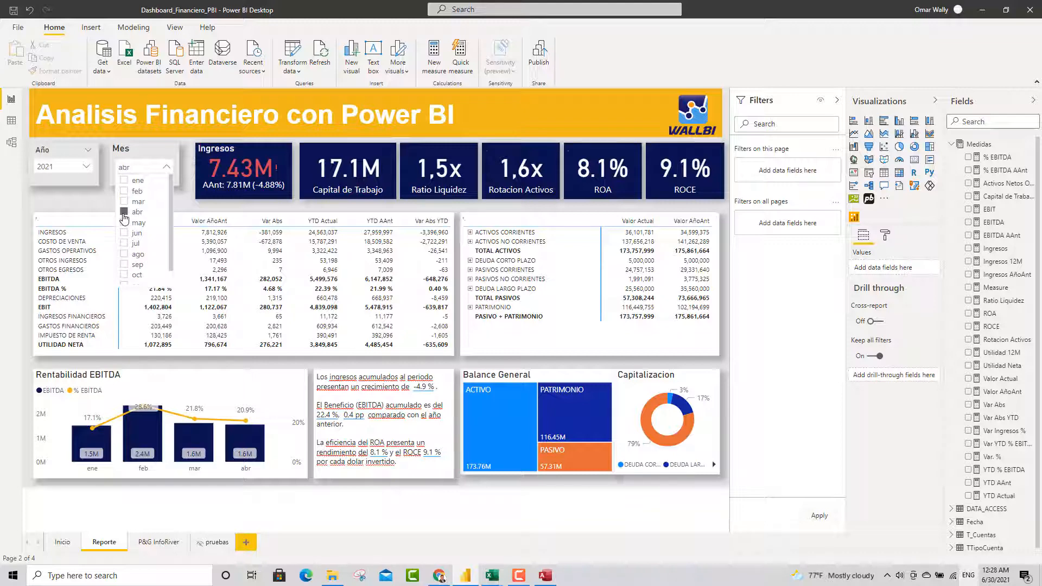
pyautogui.click(24, 245)
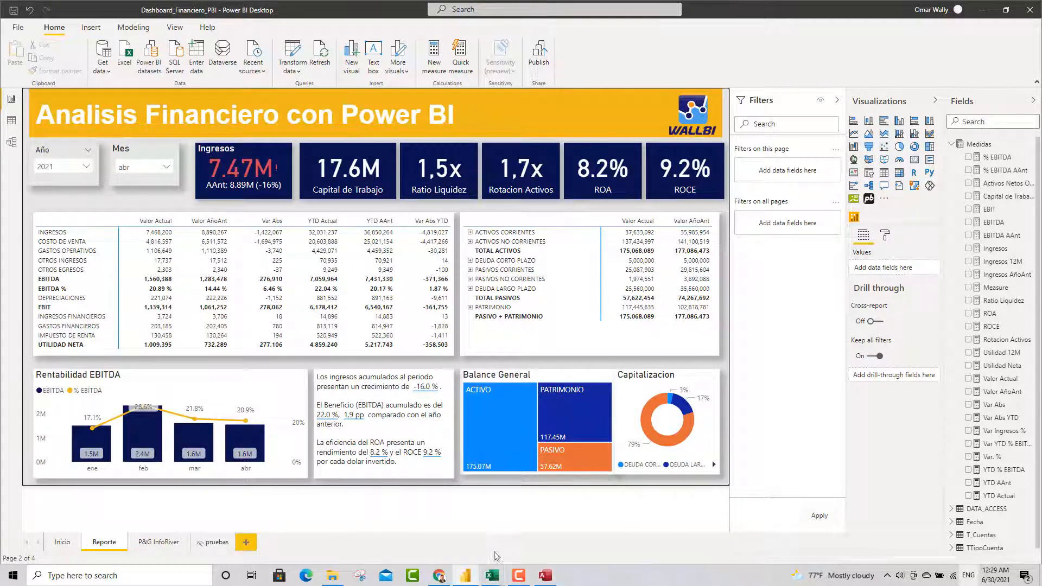
# Step: Switch to the DATA_PARA_ACCESS workbook in Excel and look through its month 5 data for 2021
pyautogui.moveTo(494, 580)
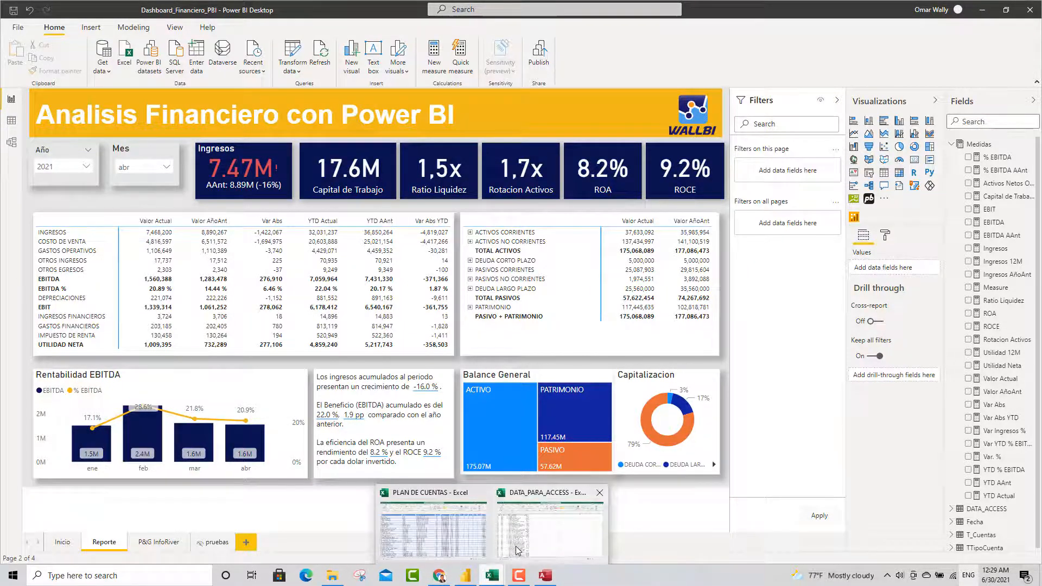
pyautogui.click(554, 516)
pyautogui.click(238, 176)
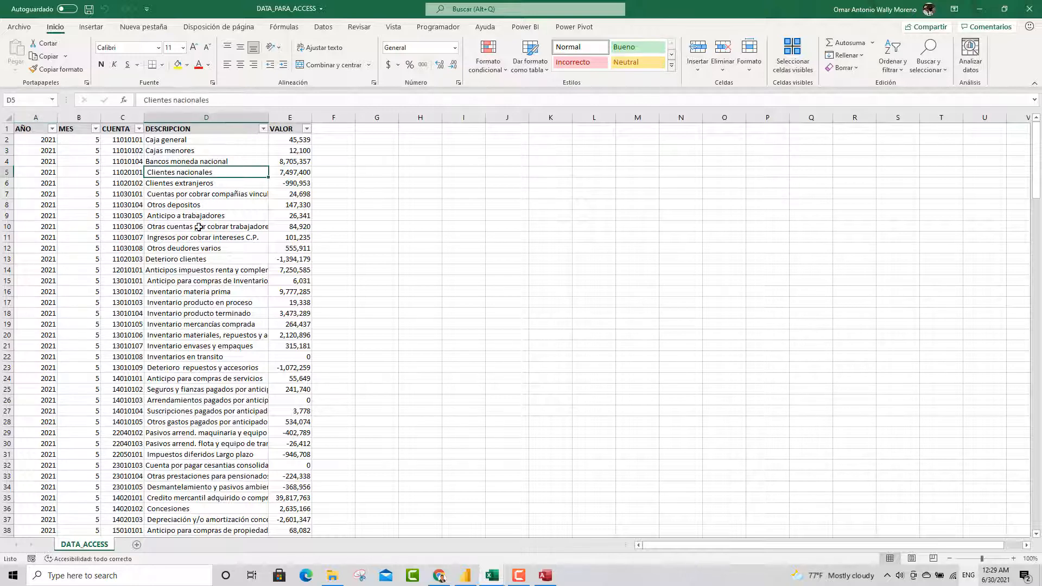
pyautogui.scroll(-4, 116, 259)
pyautogui.scroll(4, 115, 260)
# Step: Switch back to the Power BI report and set the Mes slicer to may
pyautogui.click(472, 578)
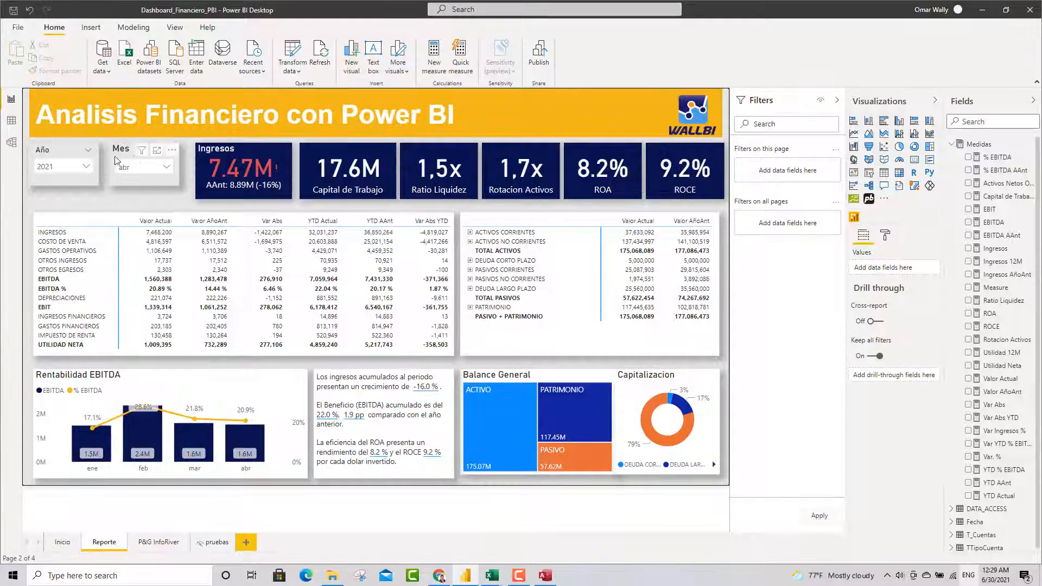
pyautogui.click(167, 168)
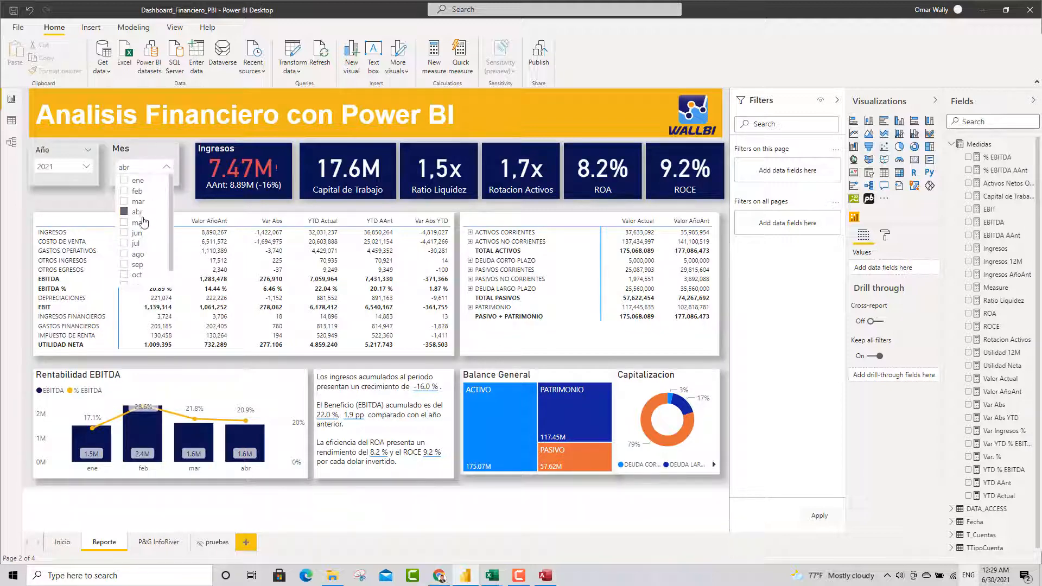
pyautogui.click(125, 224)
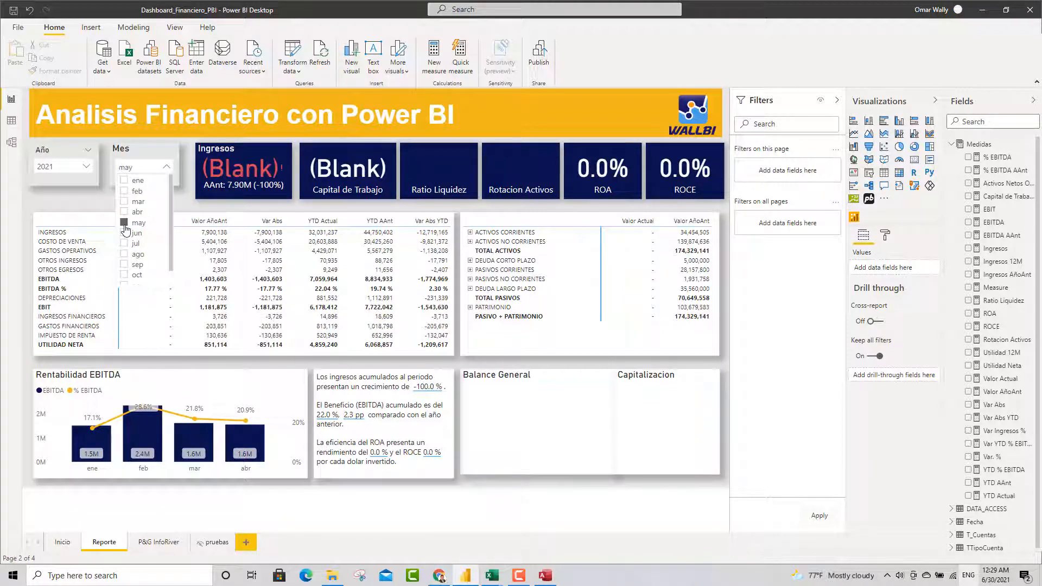
# Step: Close the month list, look over the month 5 rows in the DATA_PARA_ACCESS workbook in Excel, and close that workbook
pyautogui.click(8, 325)
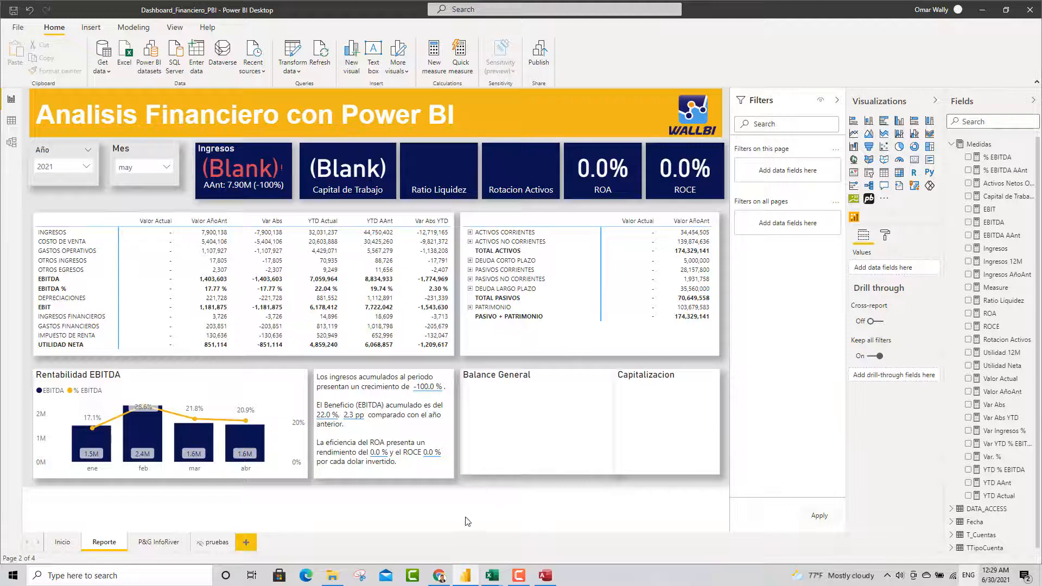
pyautogui.click(545, 577)
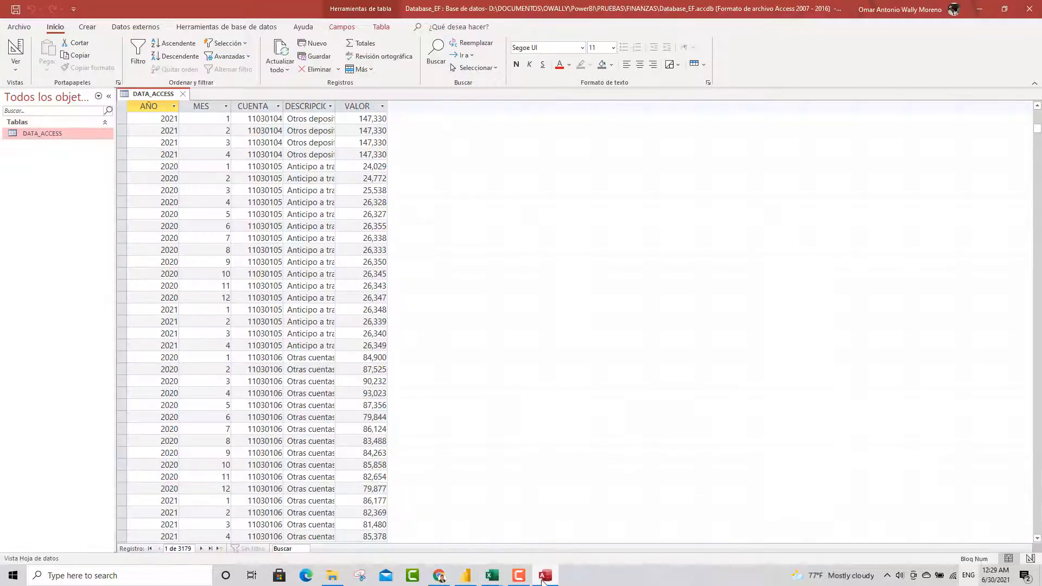
pyautogui.moveTo(488, 579)
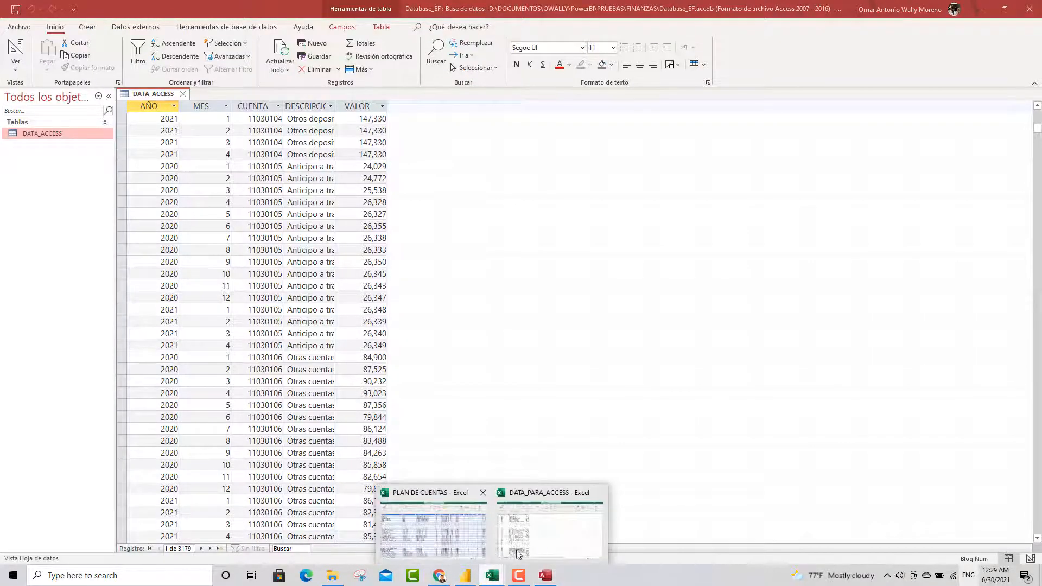
pyautogui.click(539, 546)
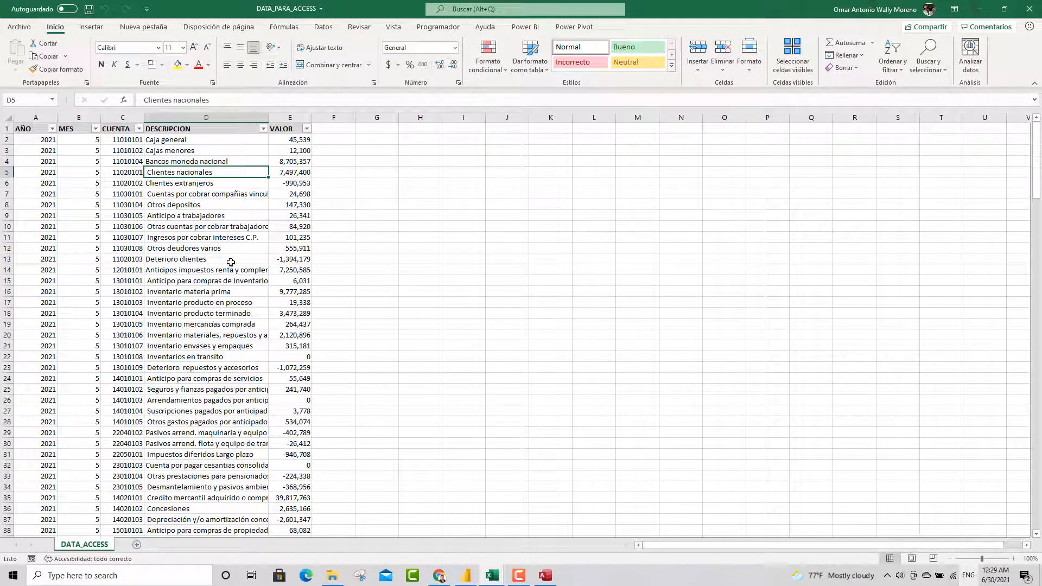
pyautogui.click(238, 226)
pyautogui.scroll(-6, 255, 238)
pyautogui.scroll(6, 261, 246)
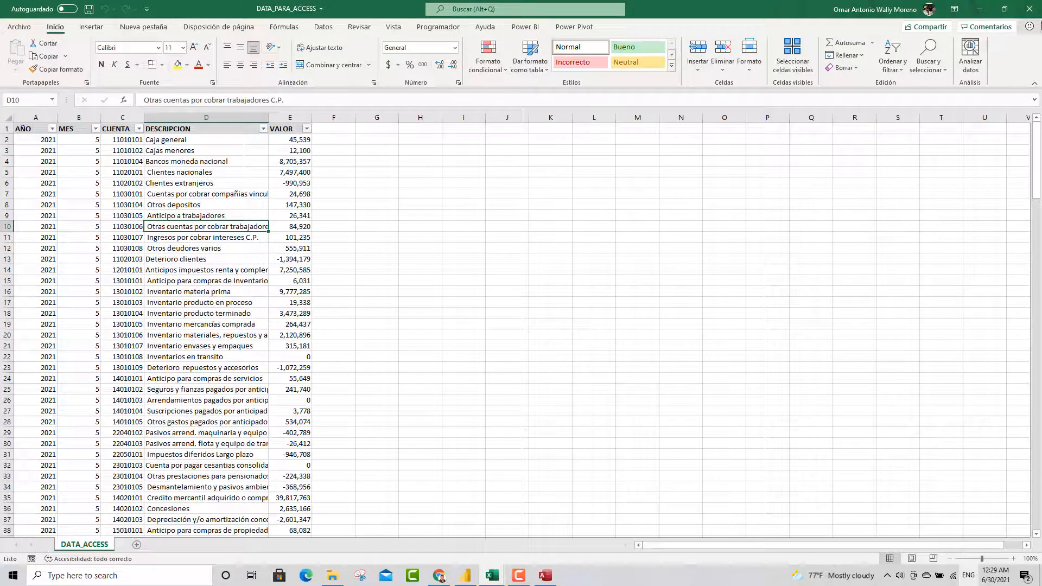
pyautogui.click(1029, 9)
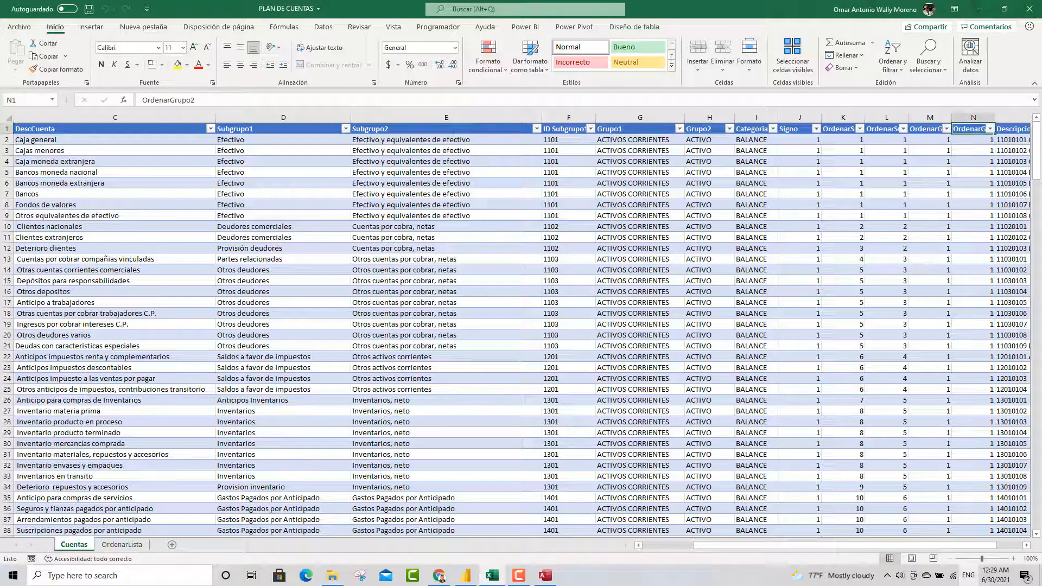
# Step: Switch to the Database_EF database in Access, close the DATA_ACCESS table and start importing external data from an Excel file
pyautogui.click(541, 578)
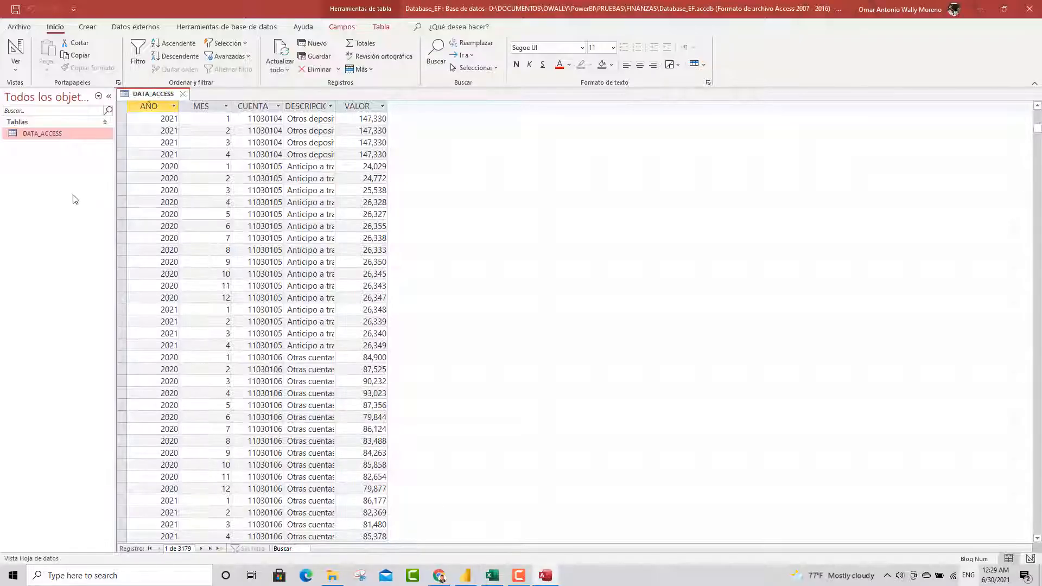
pyautogui.click(182, 96)
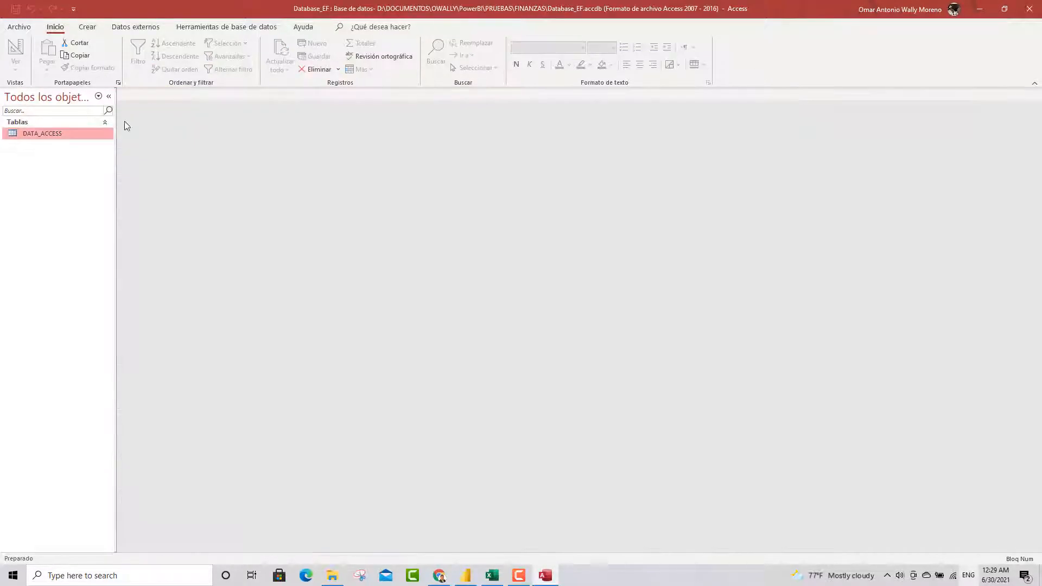
pyautogui.click(132, 28)
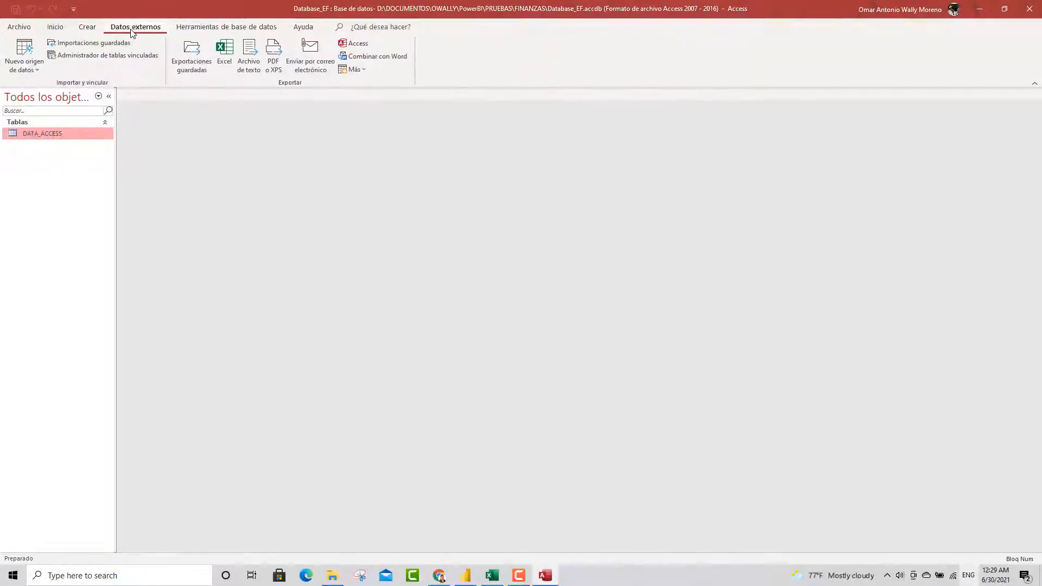
pyautogui.click(31, 64)
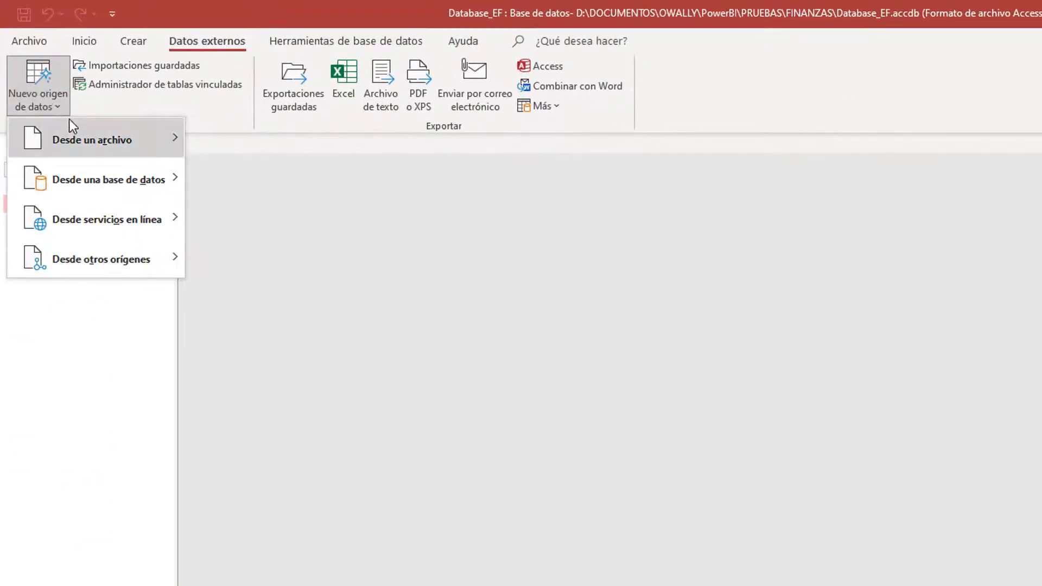
pyautogui.moveTo(67, 91)
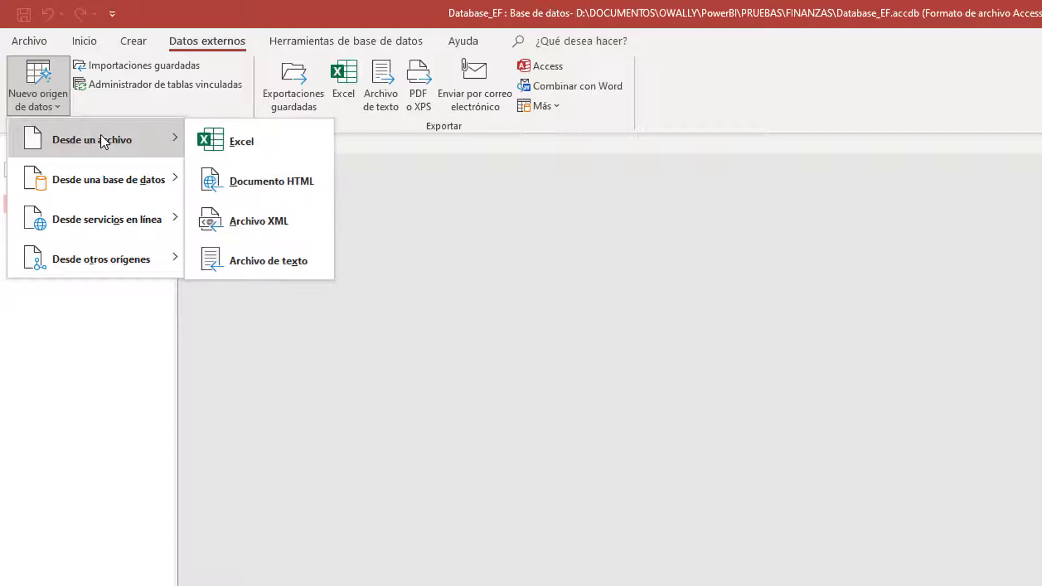
pyautogui.click(242, 144)
# Step: Choose DATA_PARA_ACCESS.xlsx from the PRUEBAS\FINANZAS folder on drive D as the import source
pyautogui.click(1034, 326)
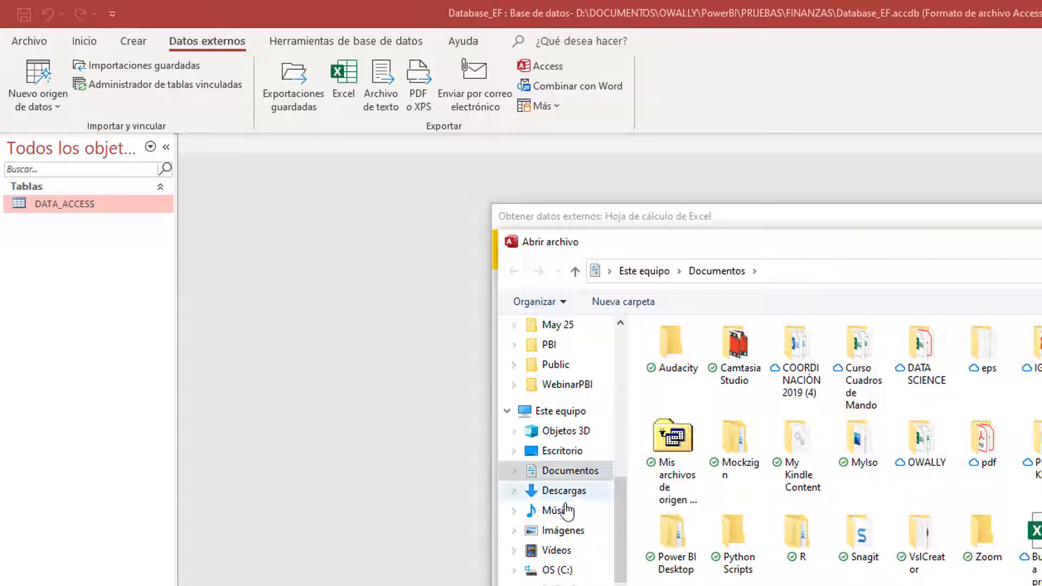
pyautogui.click(559, 584)
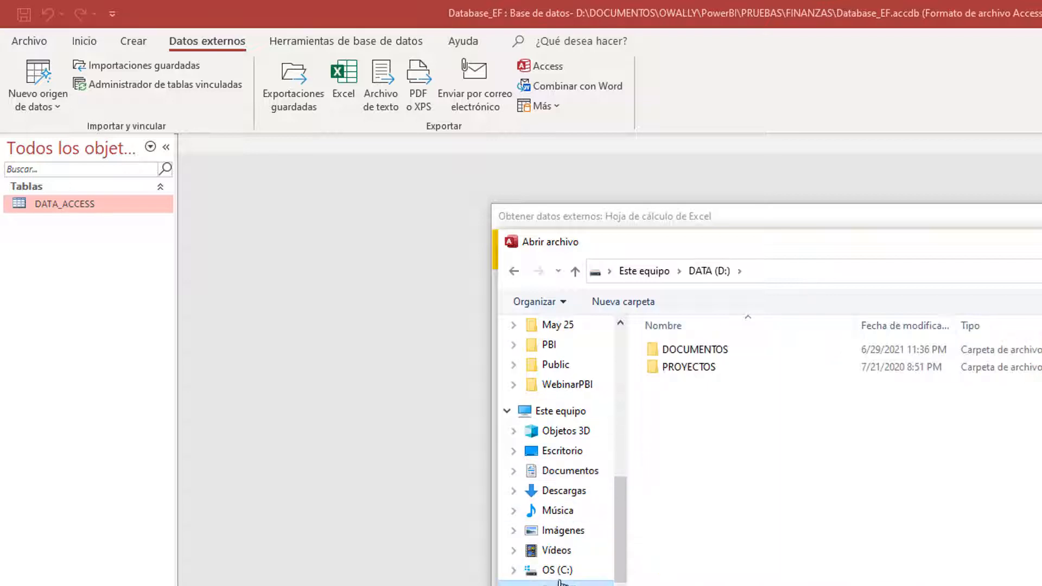
pyautogui.doubleClick(669, 350)
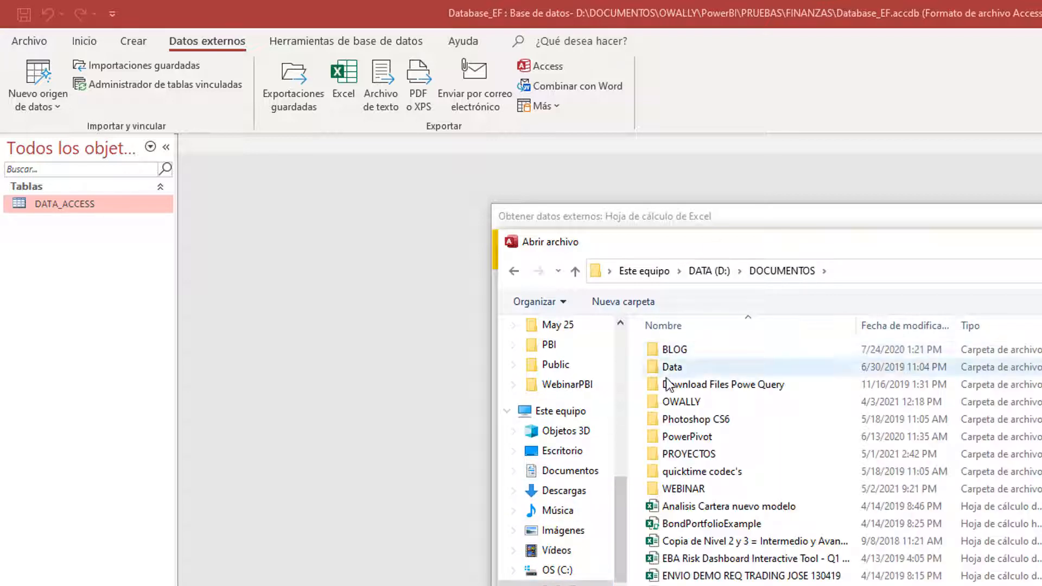
pyautogui.doubleClick(664, 402)
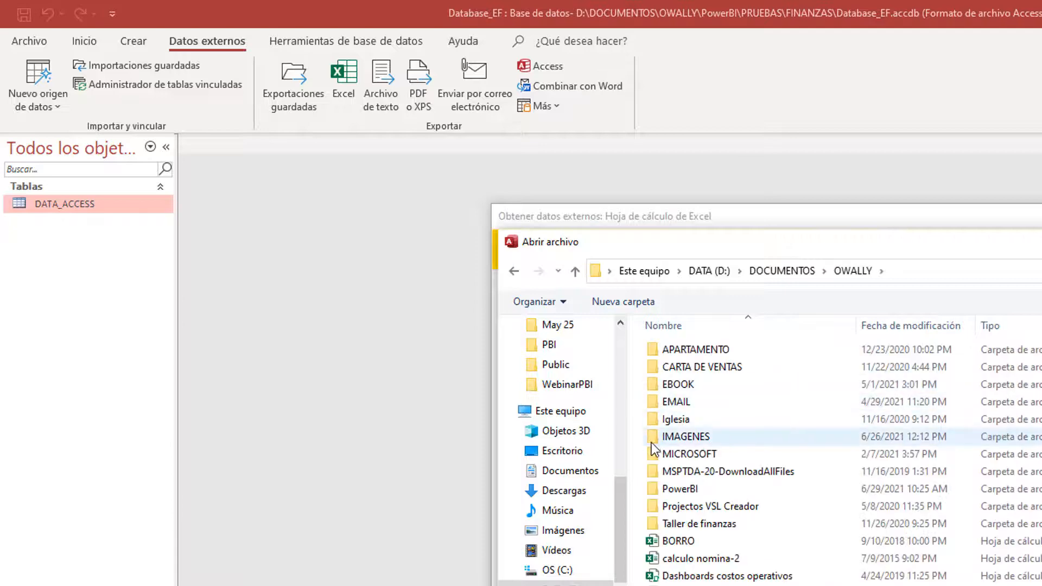
pyautogui.doubleClick(655, 492)
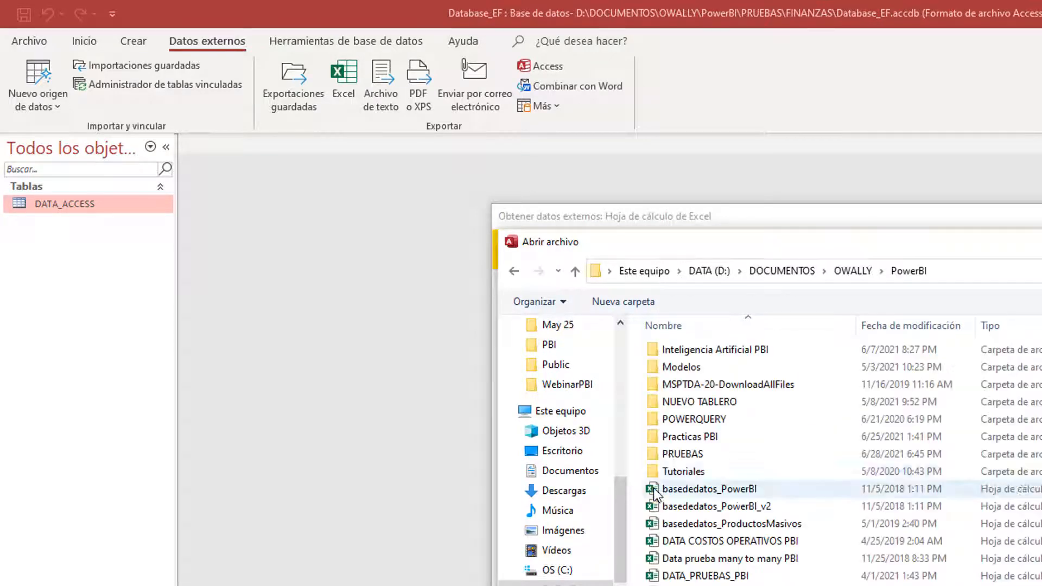
pyautogui.doubleClick(661, 459)
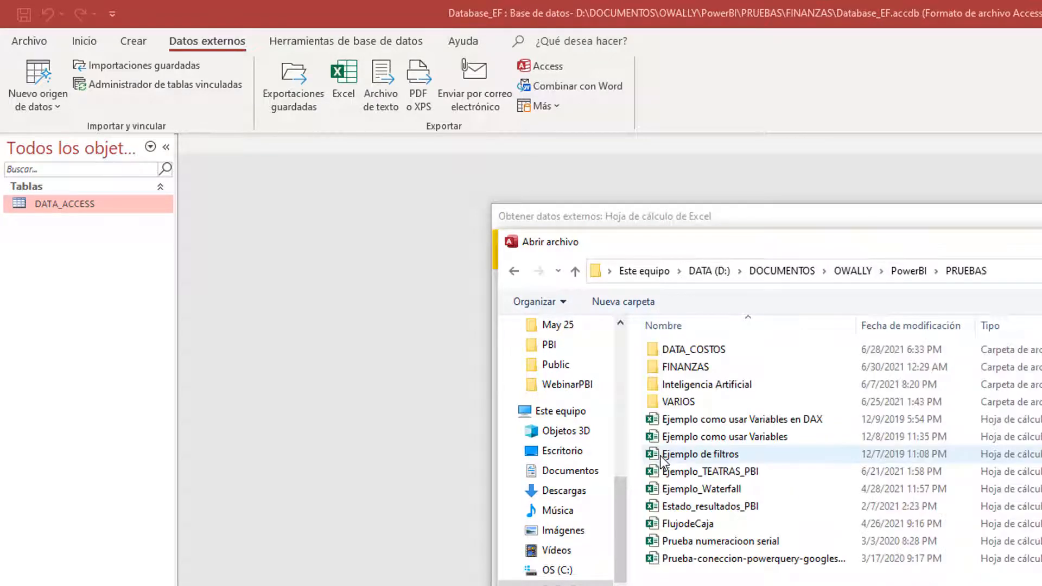
pyautogui.doubleClick(654, 370)
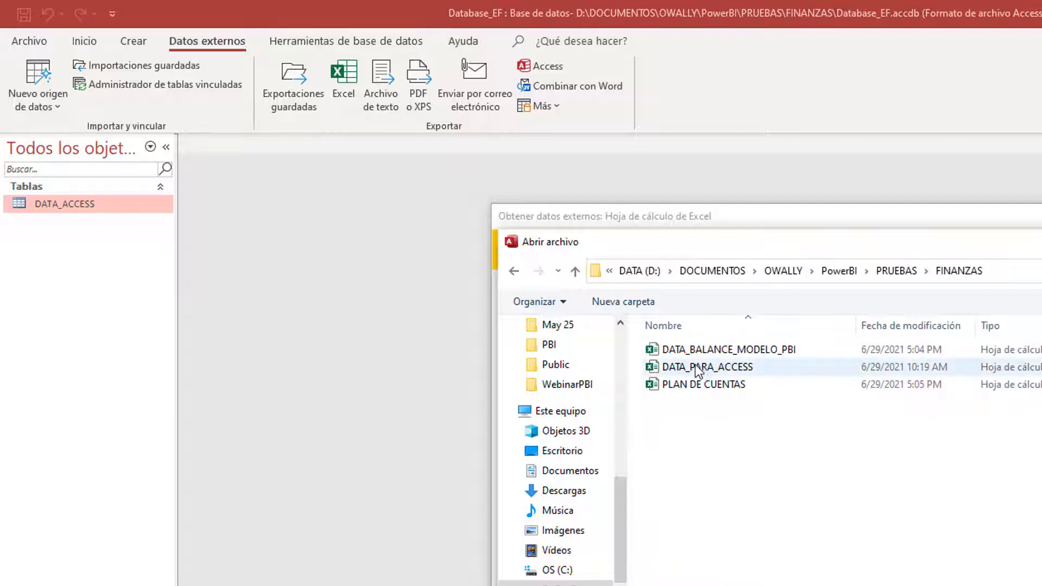
pyautogui.click(705, 369)
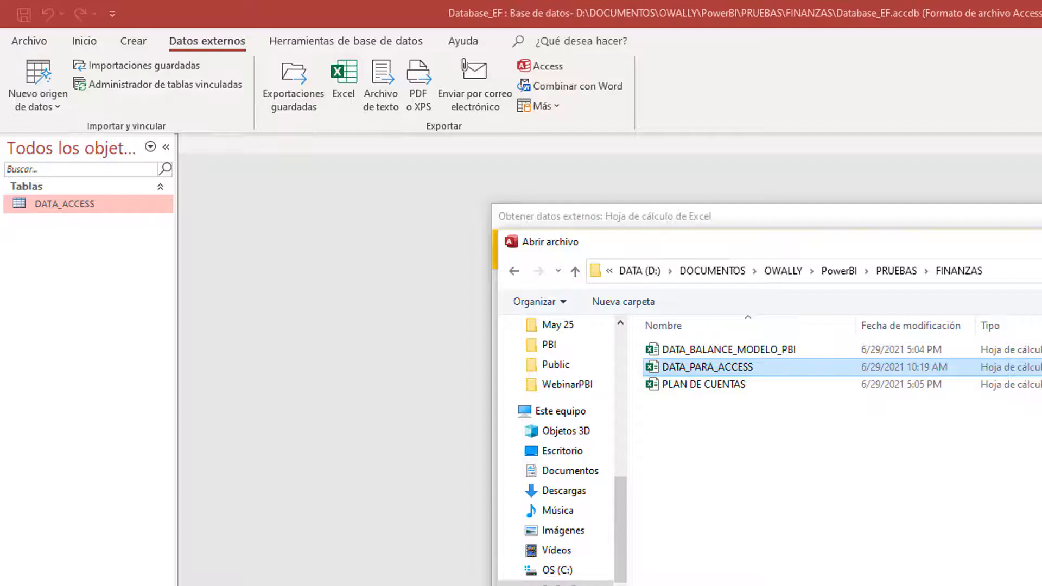
pyautogui.doubleClick(722, 368)
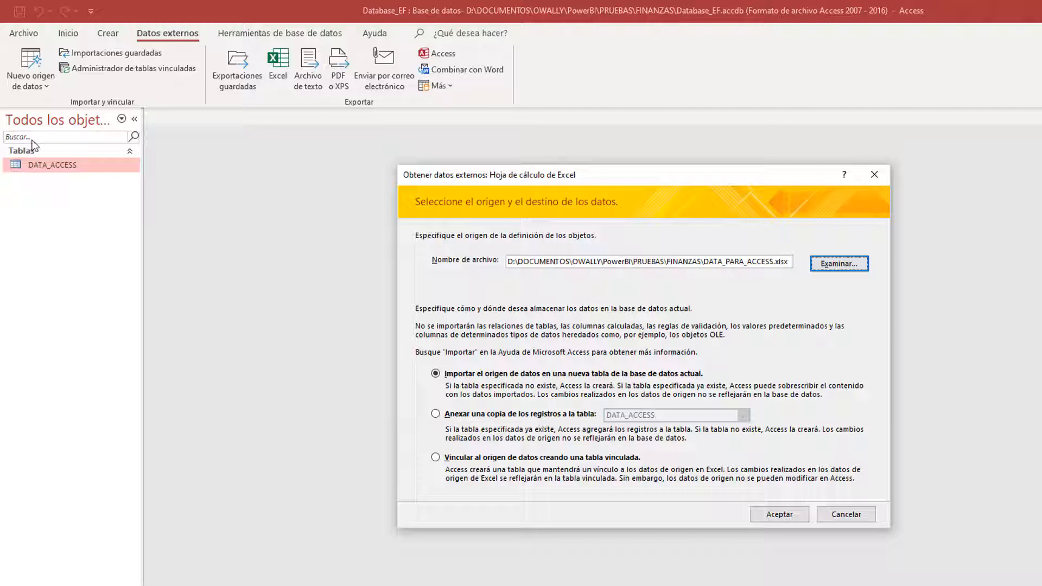
# Step: Append the records of the DATA_ACCESS worksheet to the existing DATA_ACCESS table and finish without saving the import steps
pyautogui.click(436, 415)
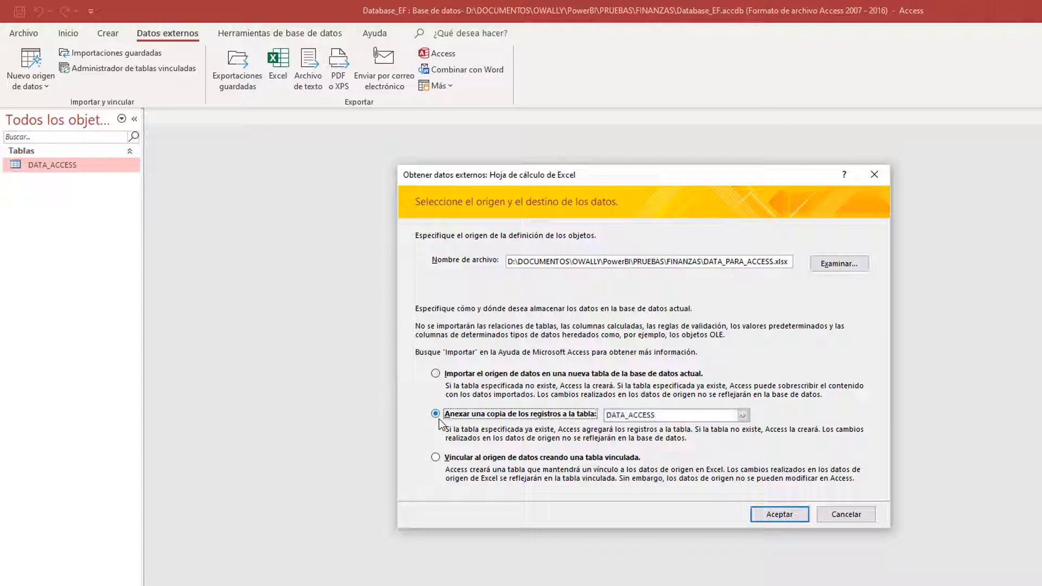
pyautogui.click(771, 514)
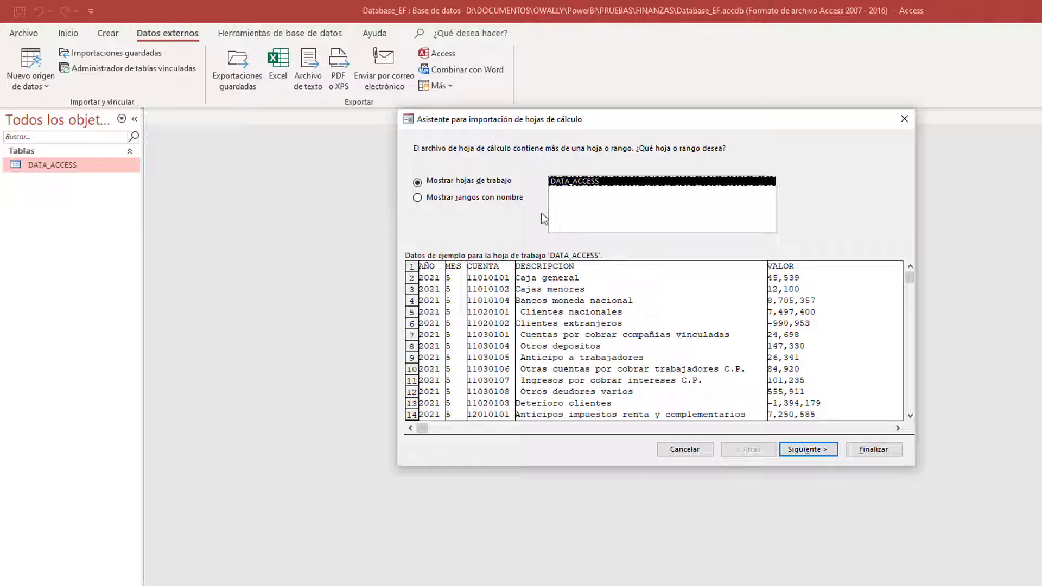
pyautogui.click(809, 452)
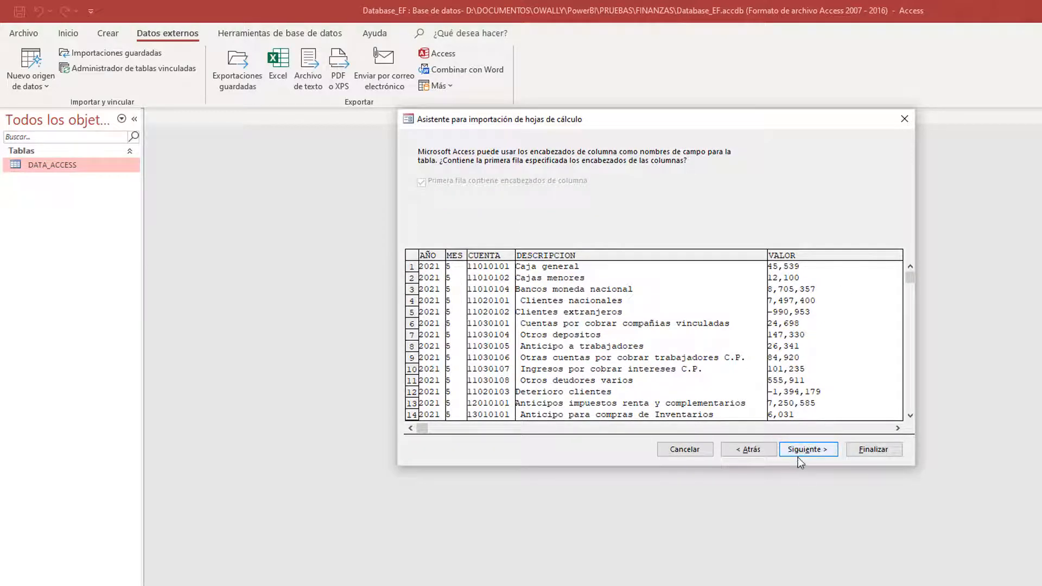
pyautogui.click(801, 453)
pyautogui.click(875, 451)
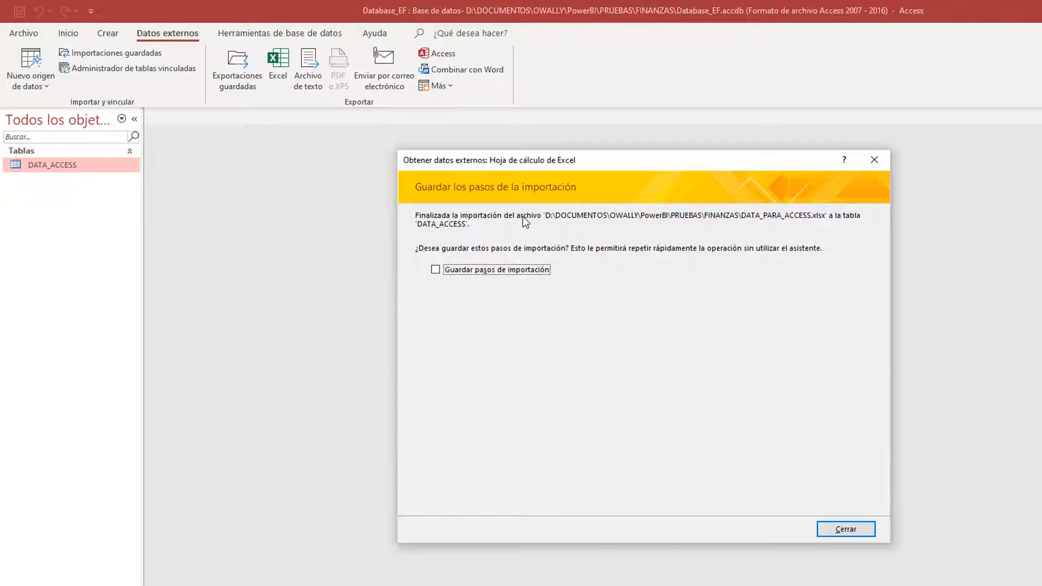
pyautogui.click(846, 530)
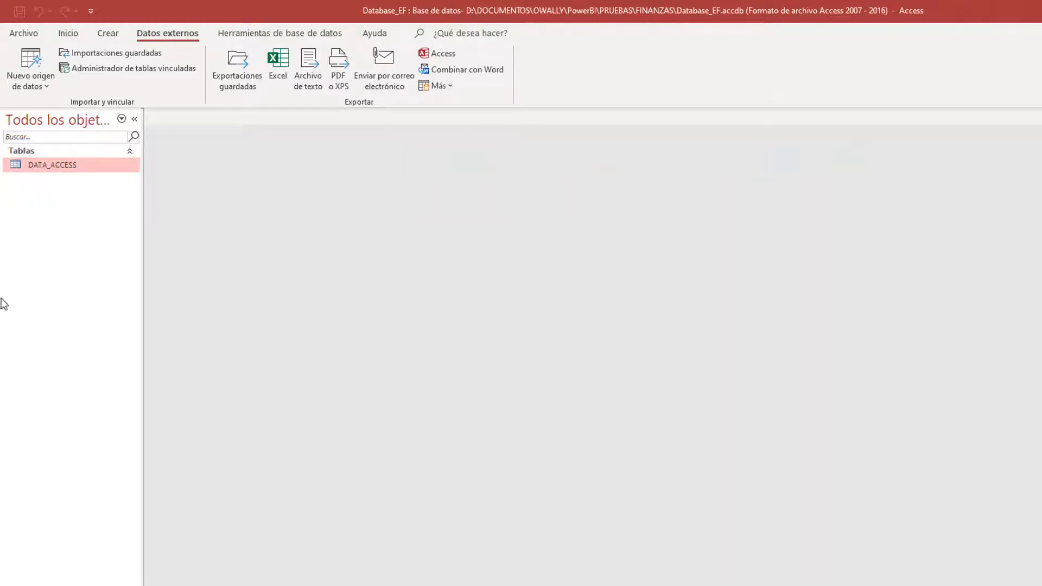
# Step: Open the DATA_ACCESS table, check the appended 2021 month 5 records at its end, and close it
pyautogui.doubleClick(37, 165)
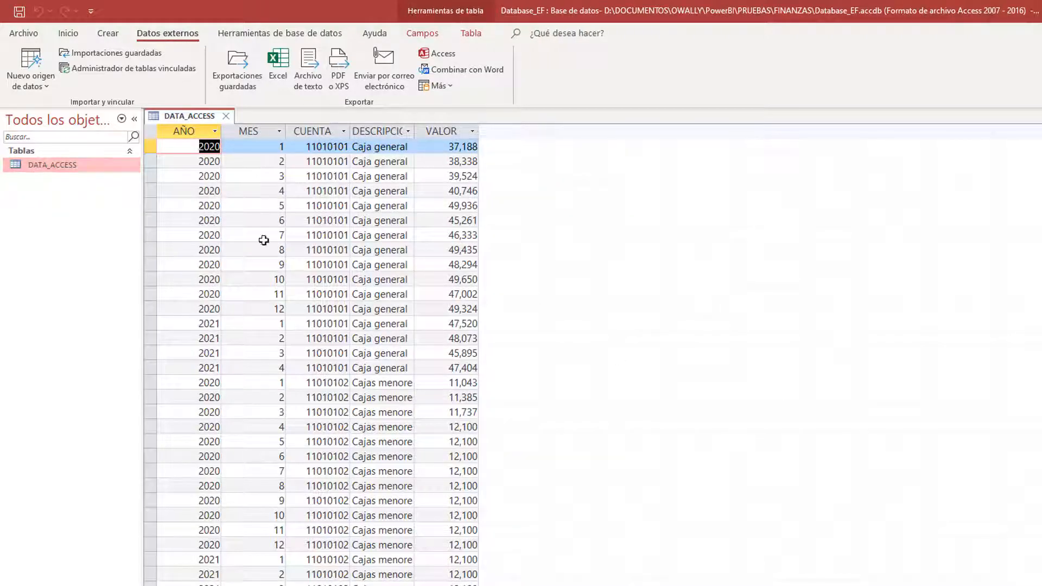
pyautogui.scroll(-20, 267, 245)
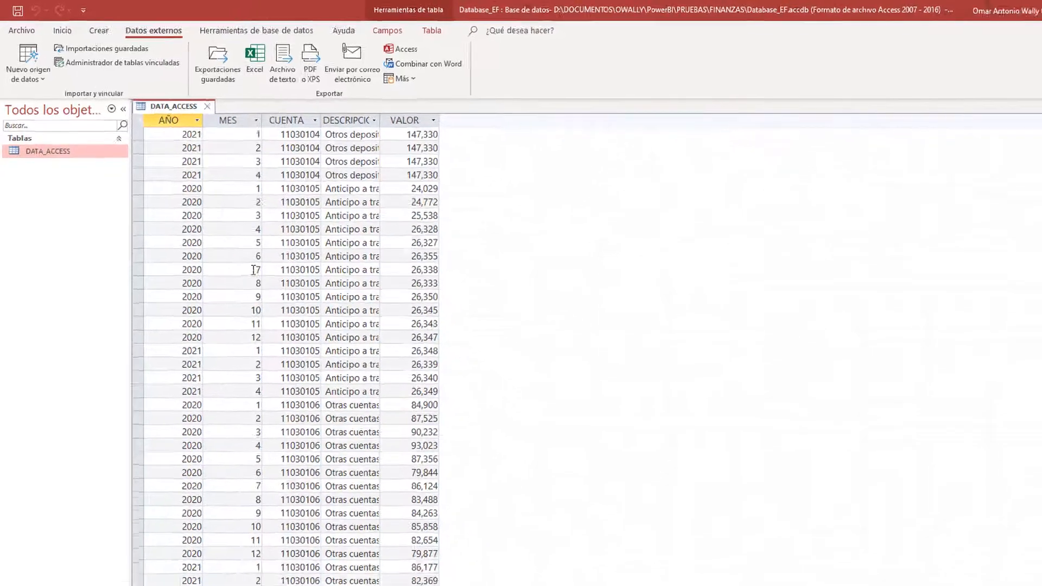
pyautogui.moveTo(1037, 130); pyautogui.dragTo(1036, 525)
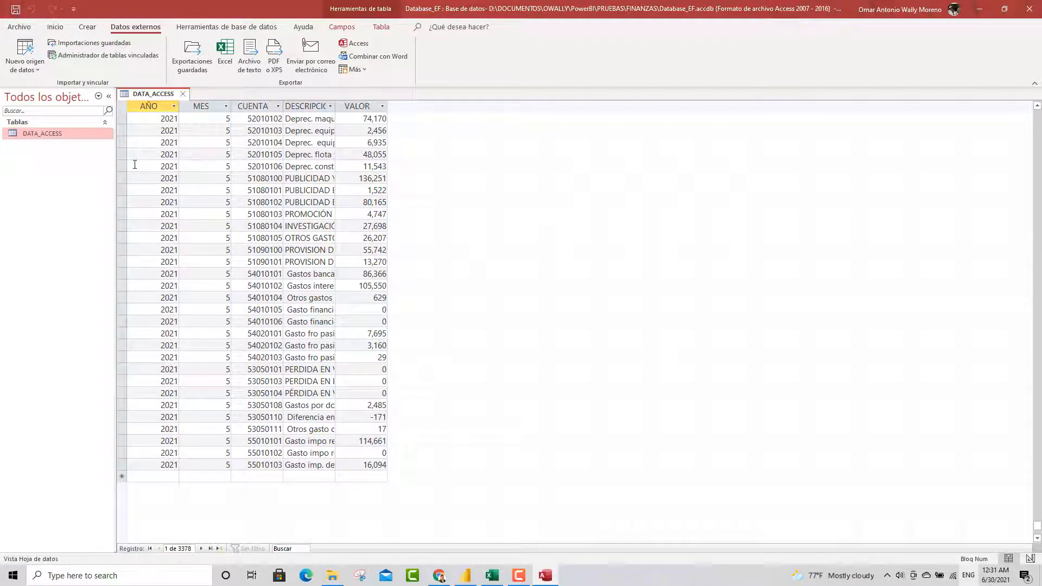
pyautogui.click(183, 94)
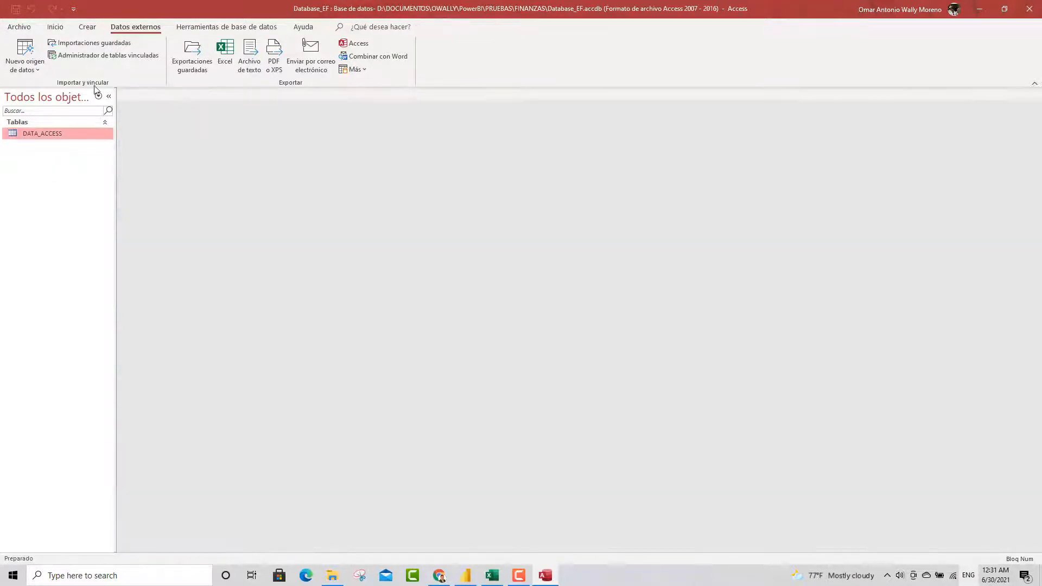
# Step: Switch back to the Power BI report, collapse the Medidas table and refresh the data of the DATA_ACCESS table
pyautogui.click(980, 11)
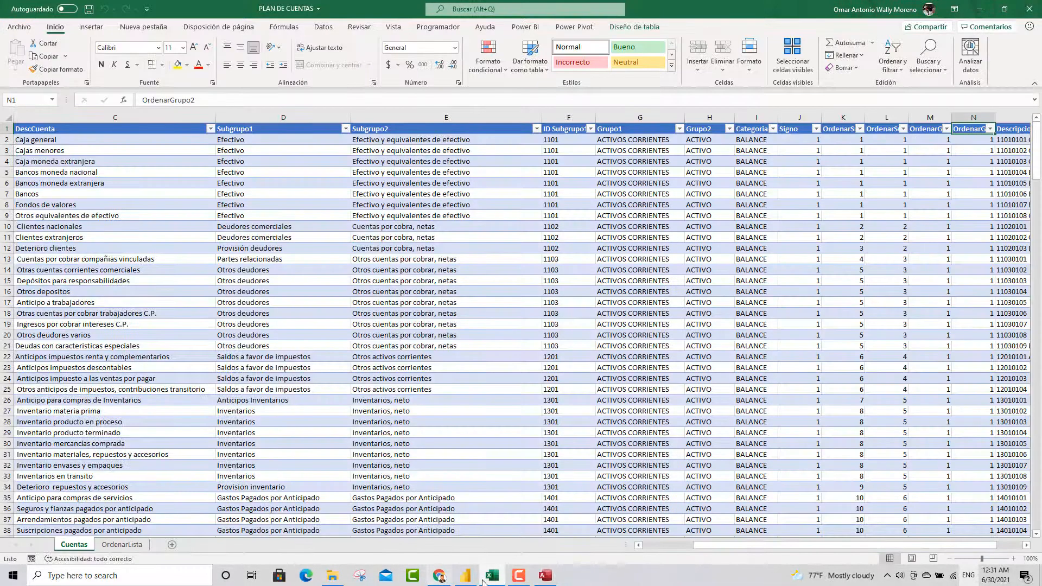
pyautogui.click(468, 576)
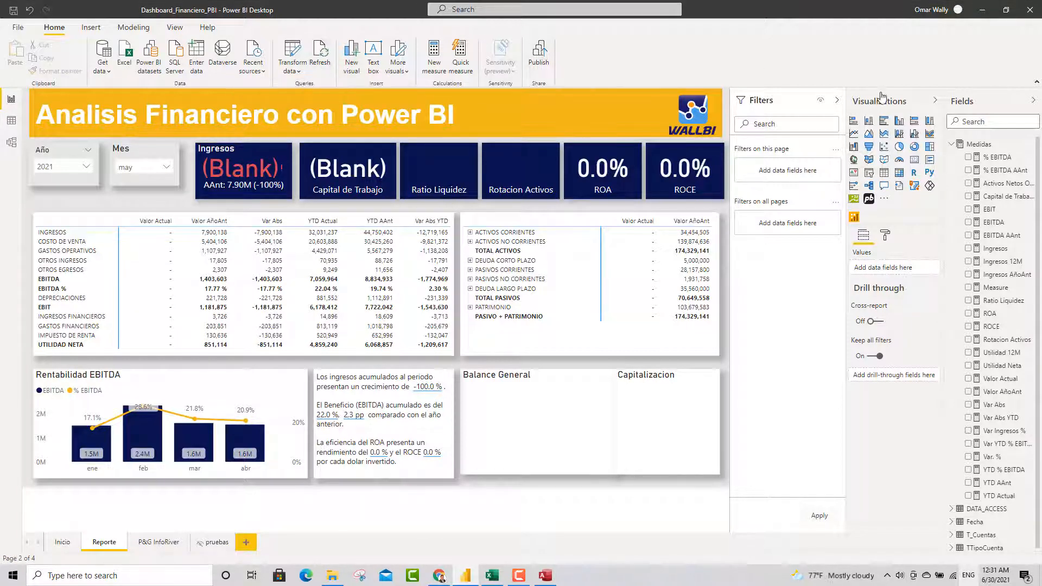
pyautogui.click(954, 147)
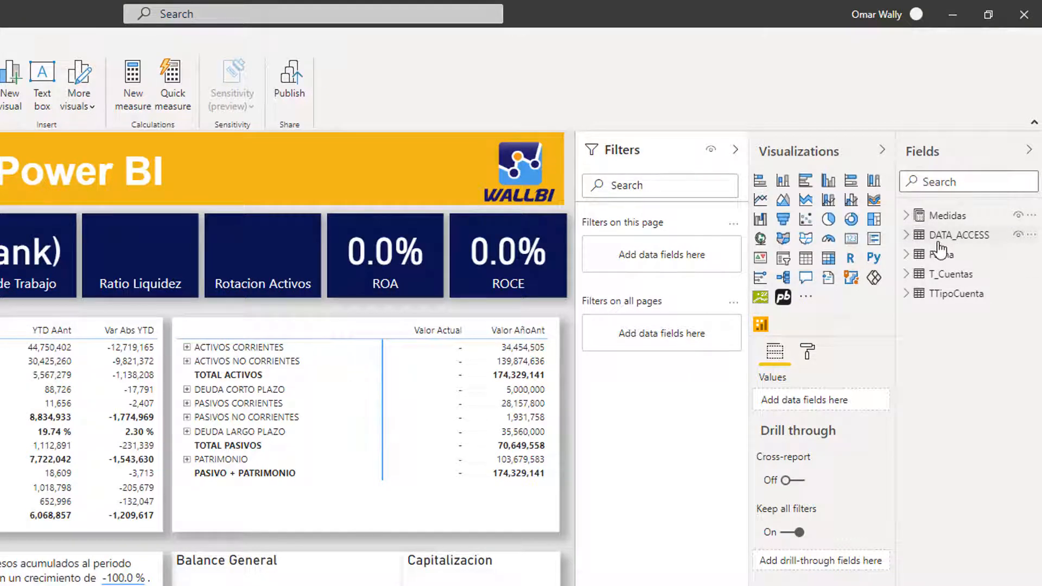
pyautogui.click(1031, 234)
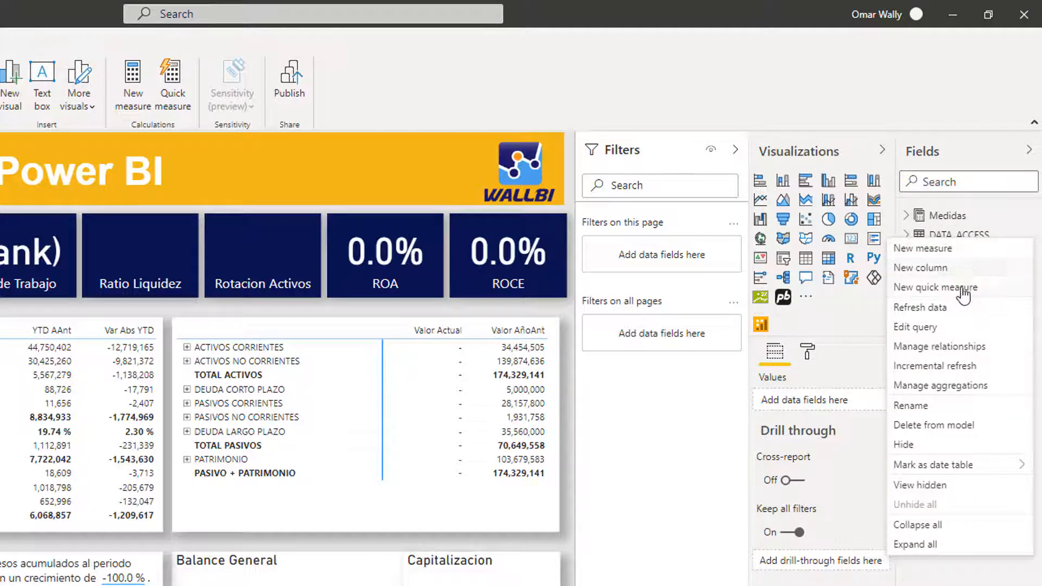
pyautogui.click(933, 310)
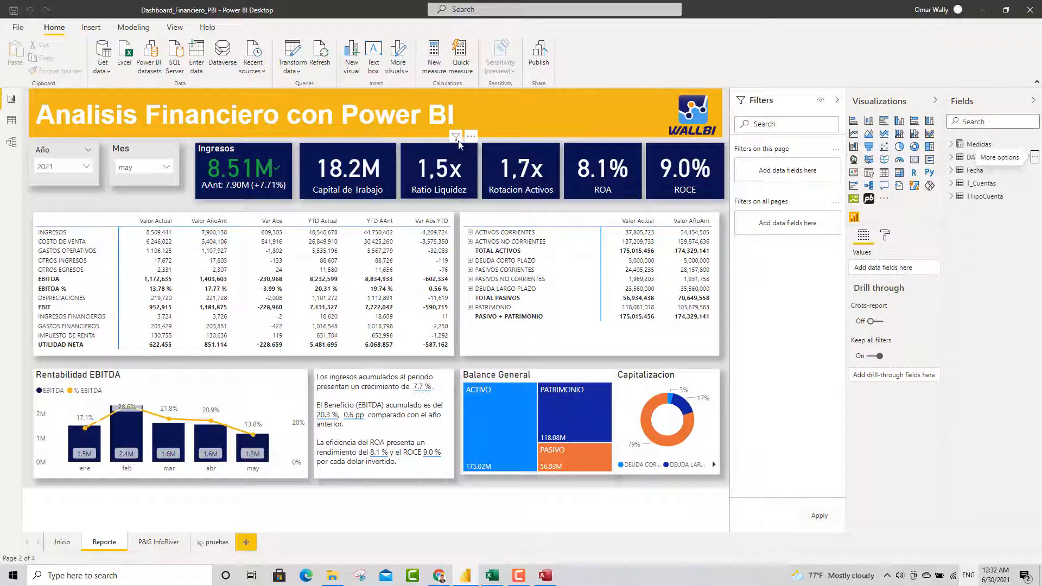
pyautogui.moveTo(456, 136)
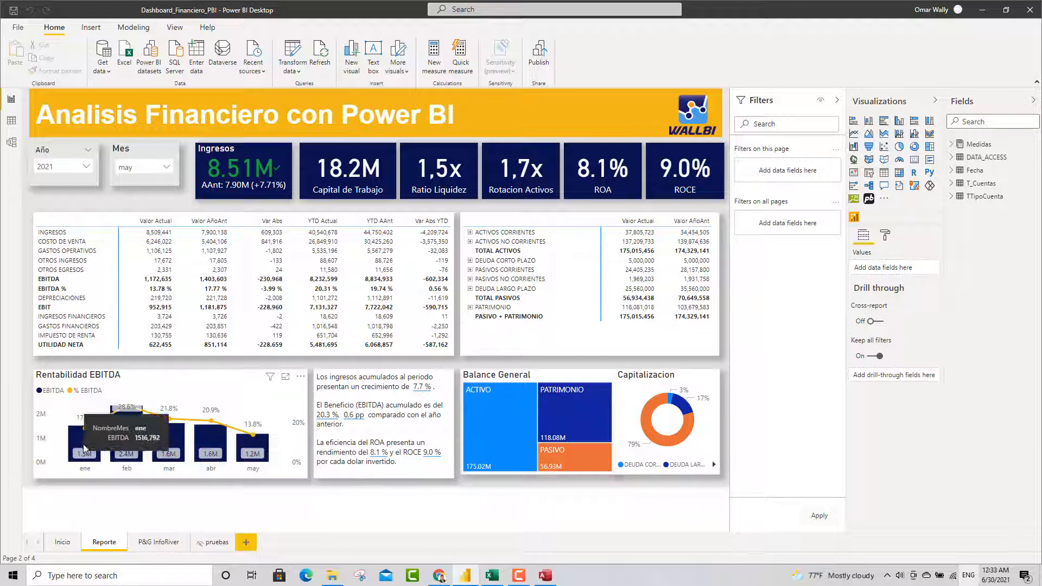
# Step: Add the Subgrupo1 field of T_Cuentas as a second row level, below Grupo1, in the income statement matrix
pyautogui.moveTo(256, 452)
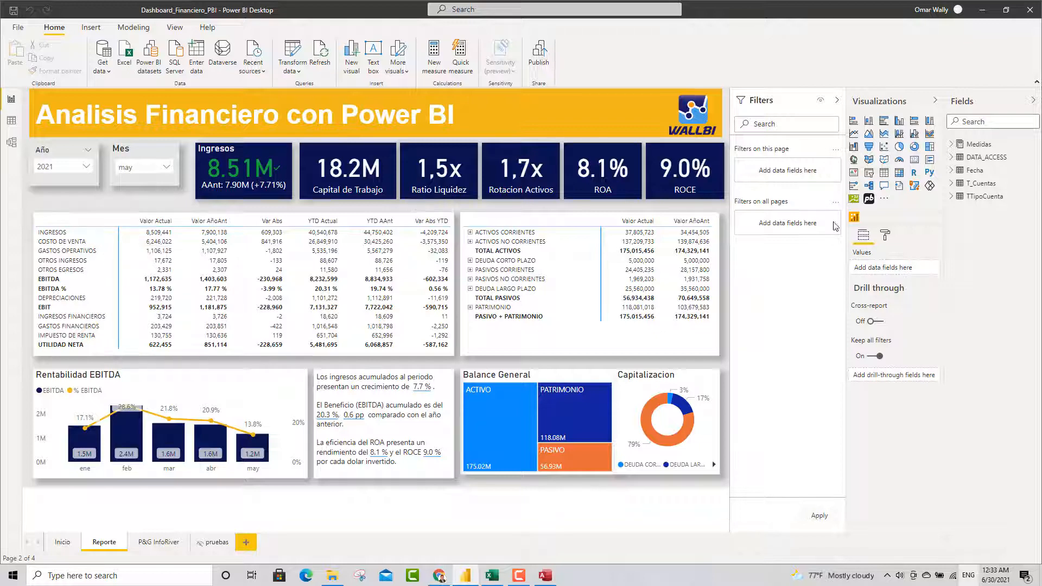
pyautogui.click(129, 224)
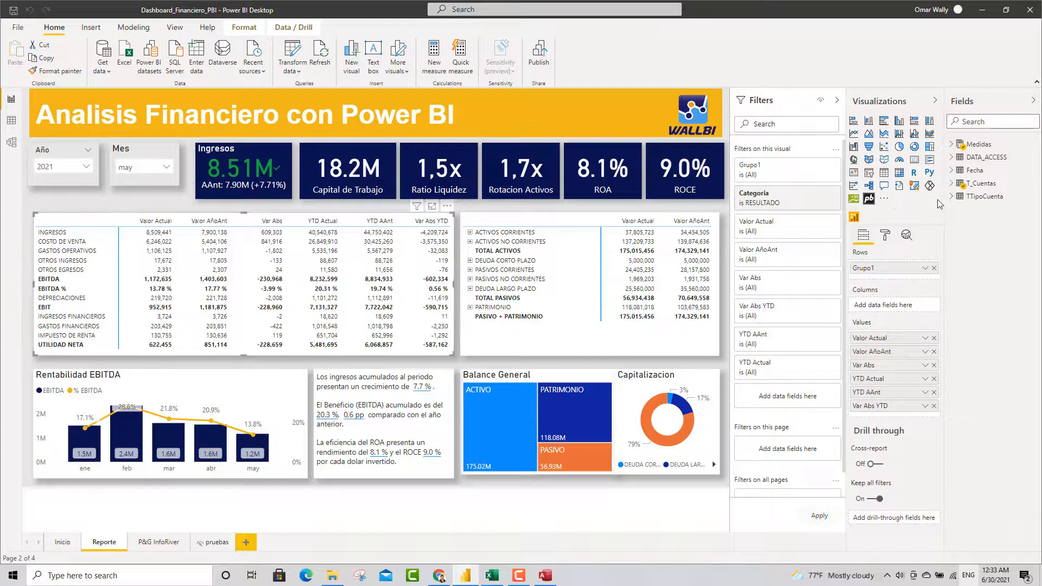
pyautogui.click(951, 183)
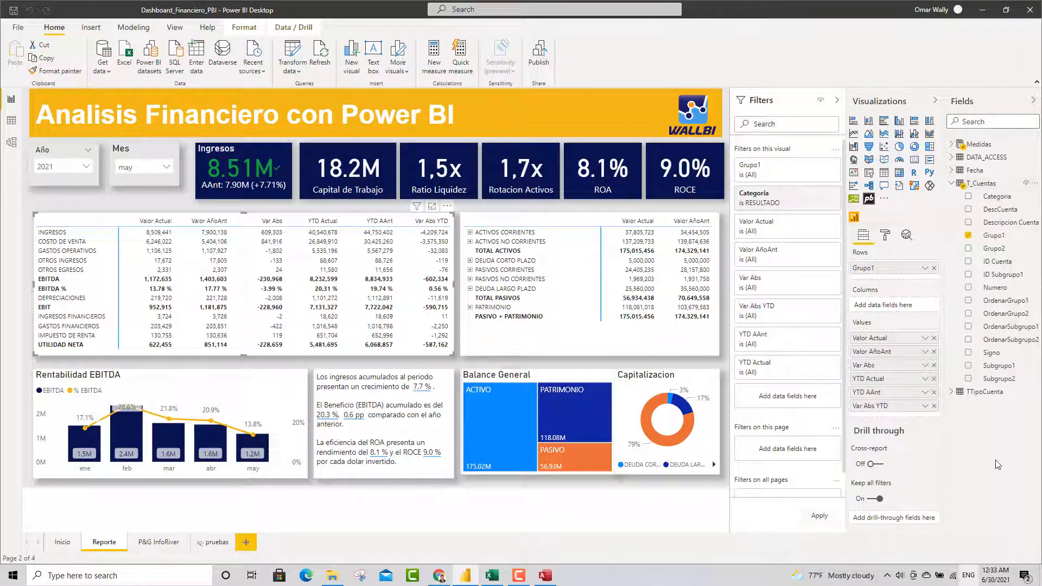
pyautogui.moveTo(994, 366); pyautogui.dragTo(895, 279)
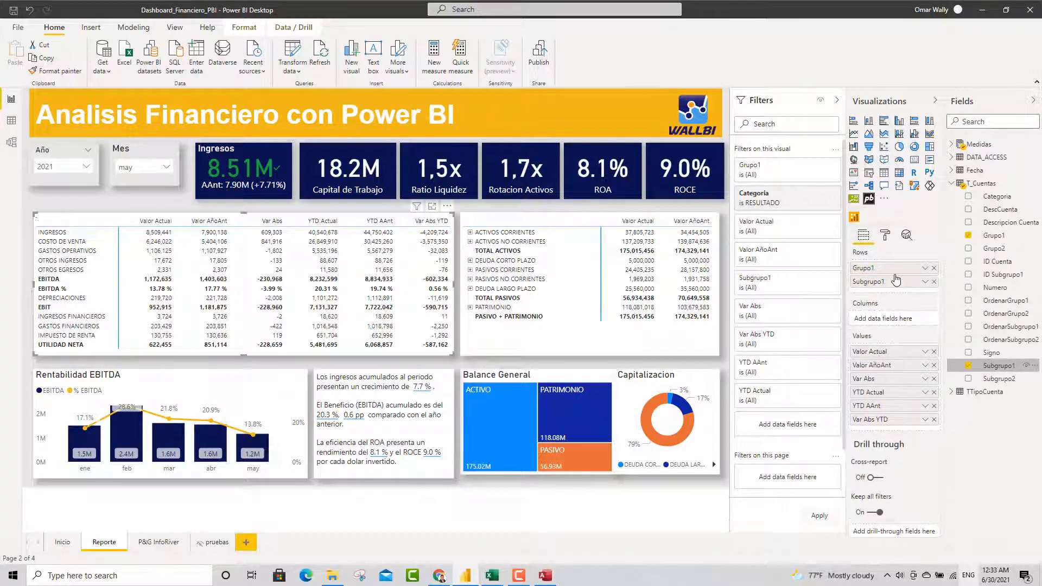
# Step: Examine the subgroups of COSTO DE VENTA and GASTOS OPERATIVOS with the income statement matrix in focus mode, and return to the report
pyautogui.click(432, 207)
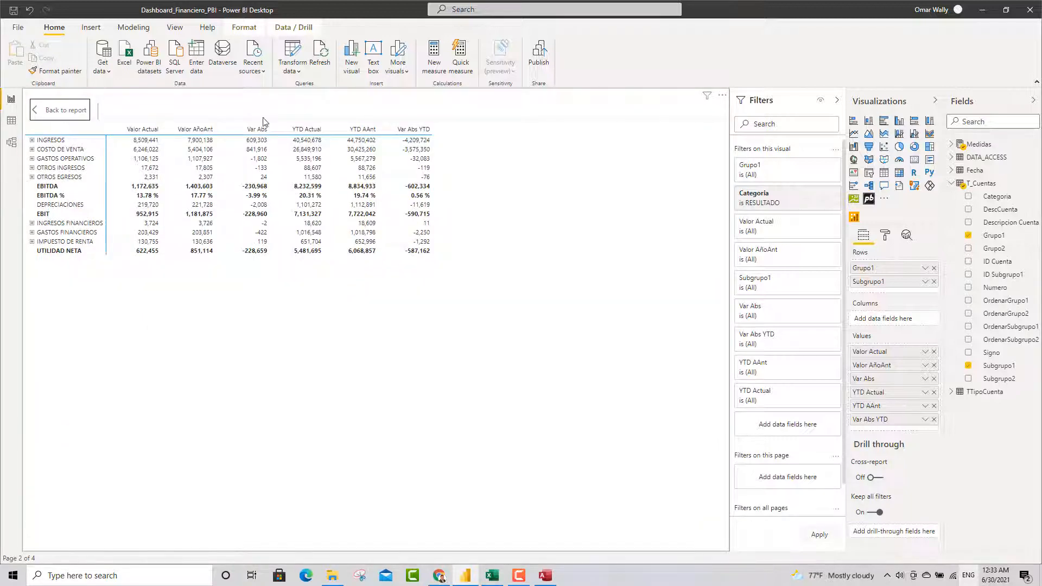
pyautogui.click(32, 150)
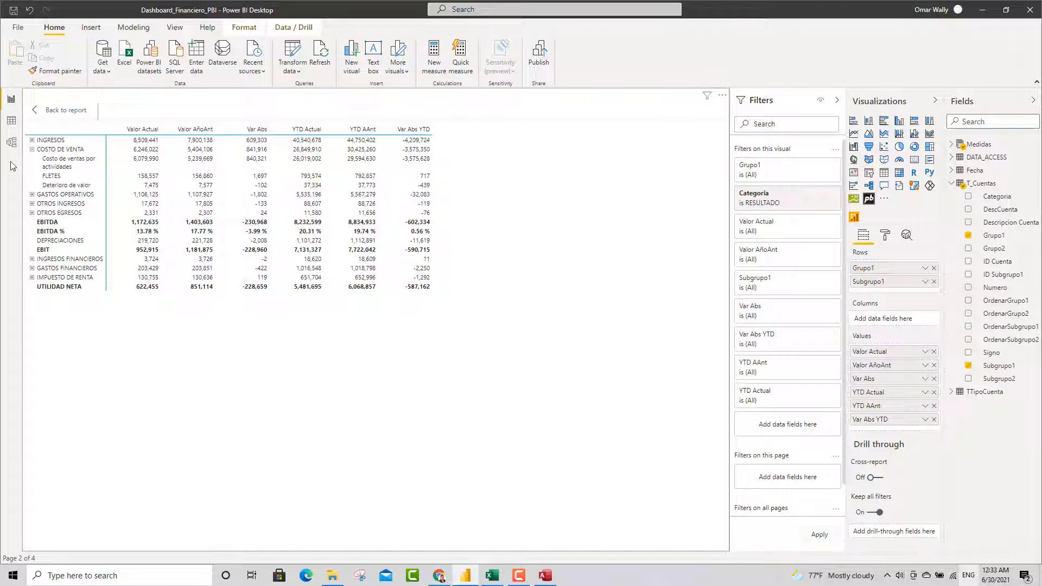
pyautogui.click(32, 150)
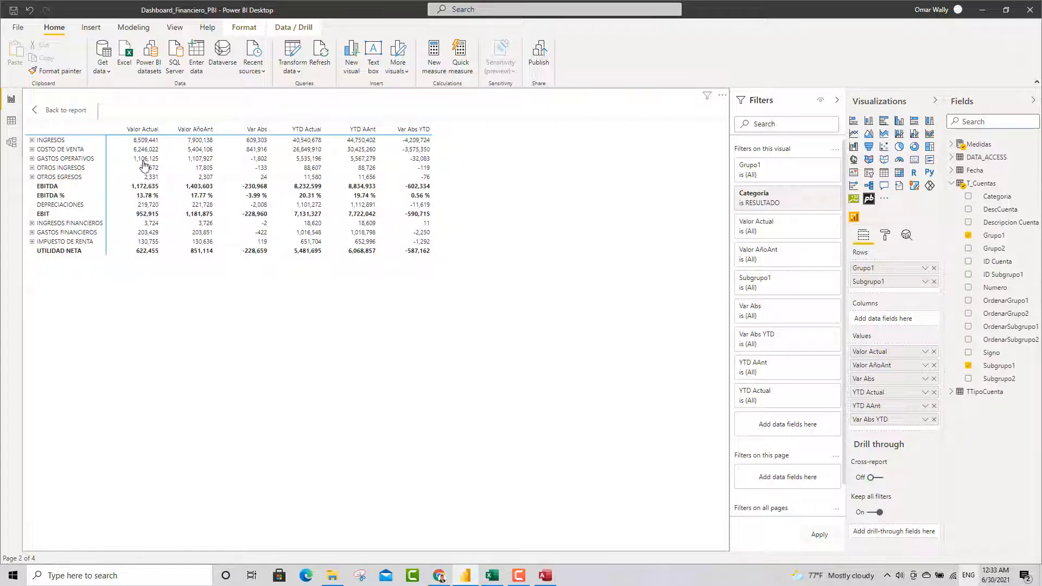
pyautogui.click(32, 159)
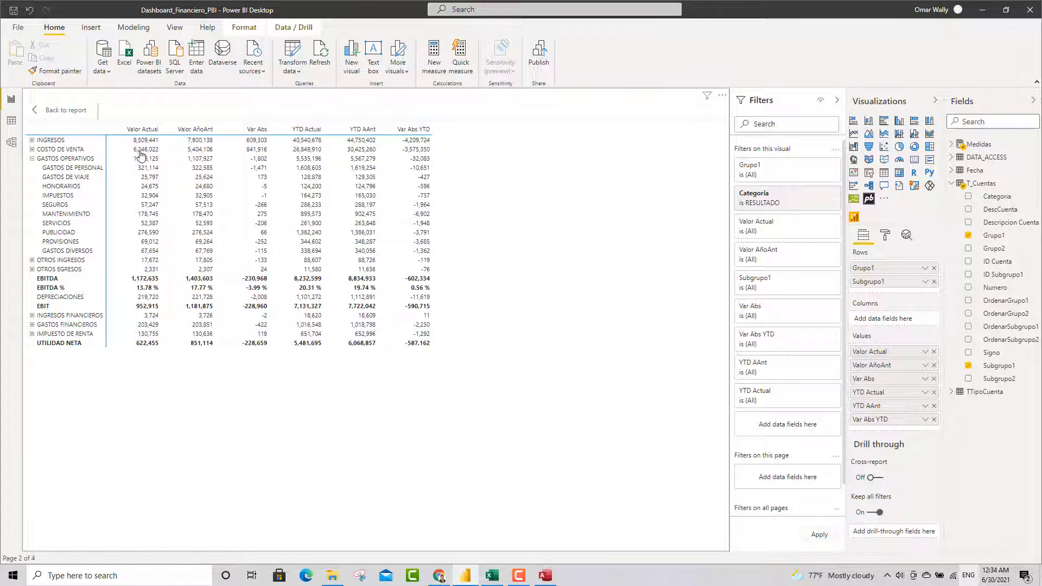
pyautogui.click(32, 159)
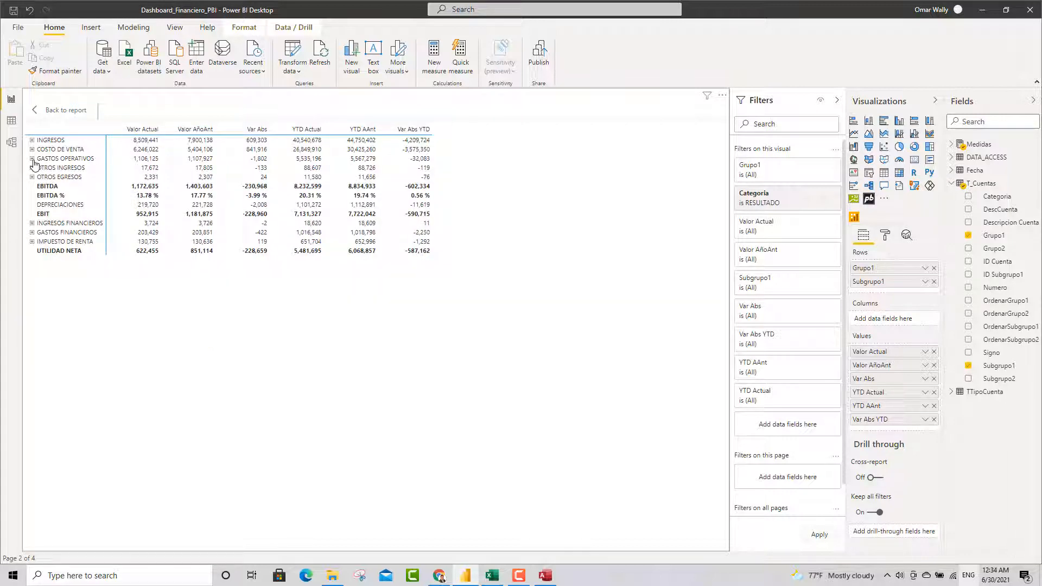
pyautogui.click(34, 112)
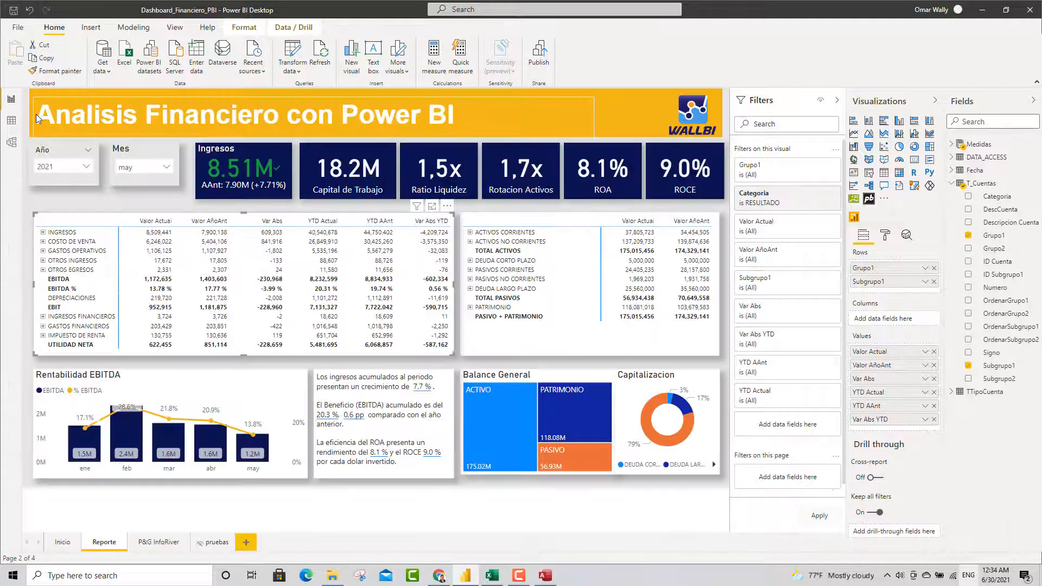
# Step: Examine the breakdown of ACTIVOS CORRIENTES, ACTIVOS NO CORRIENTES and PASIVOS CORRIENTES with the balance sheet matrix in focus mode, and return to the report
pyautogui.click(469, 234)
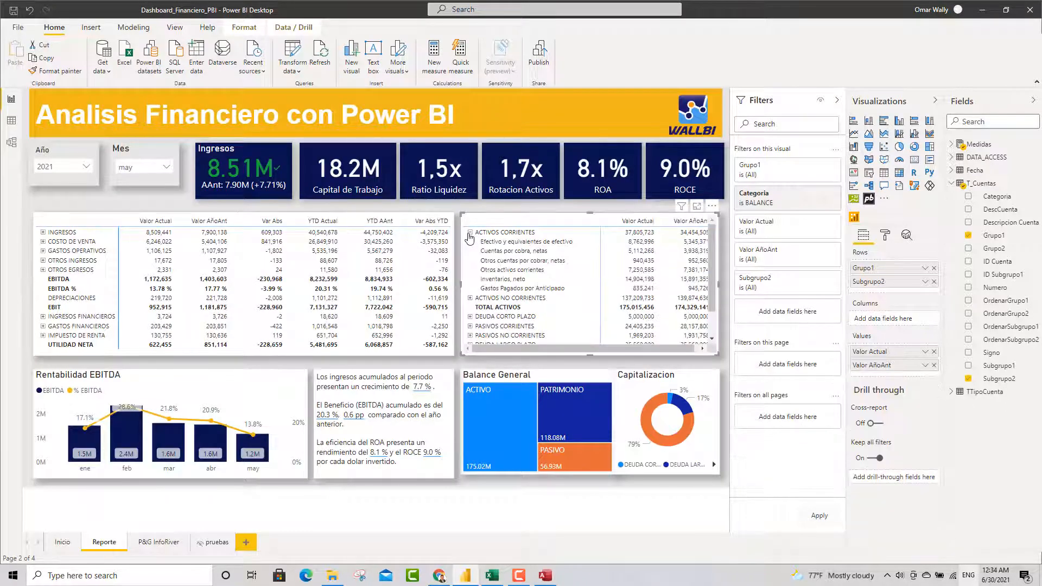
pyautogui.click(697, 208)
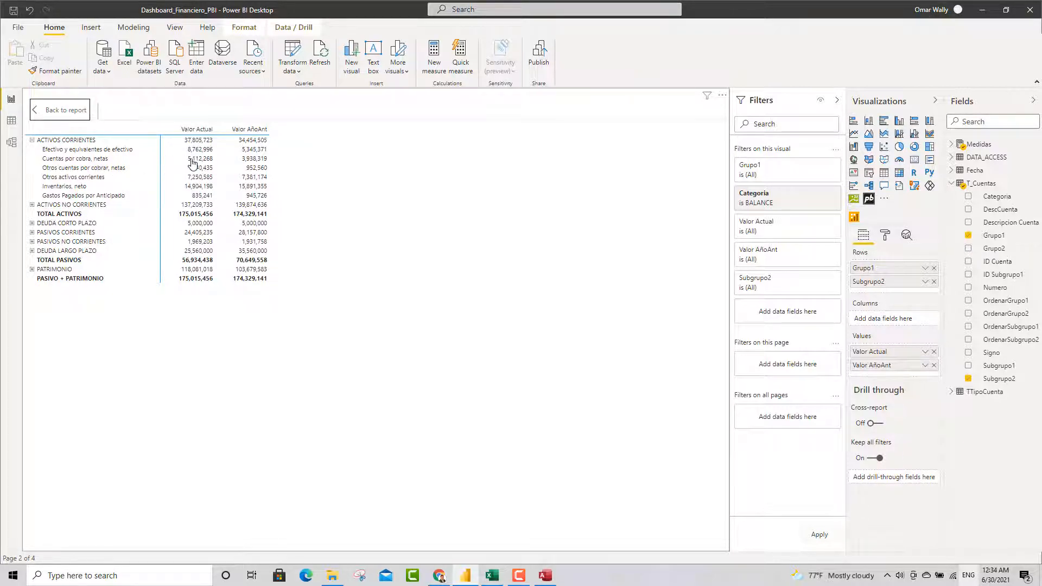
pyautogui.click(32, 141)
pyautogui.click(32, 149)
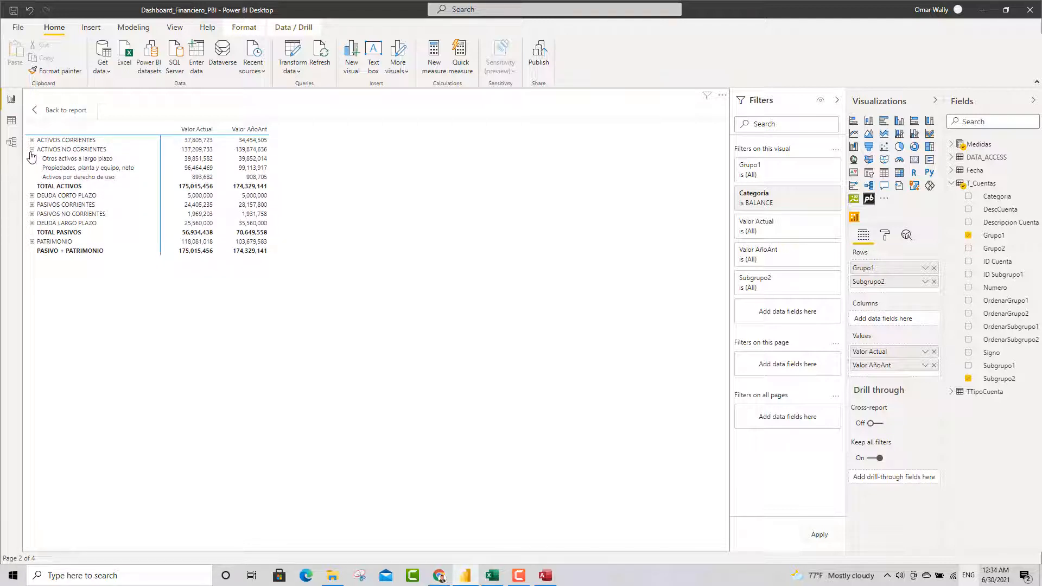
pyautogui.click(31, 151)
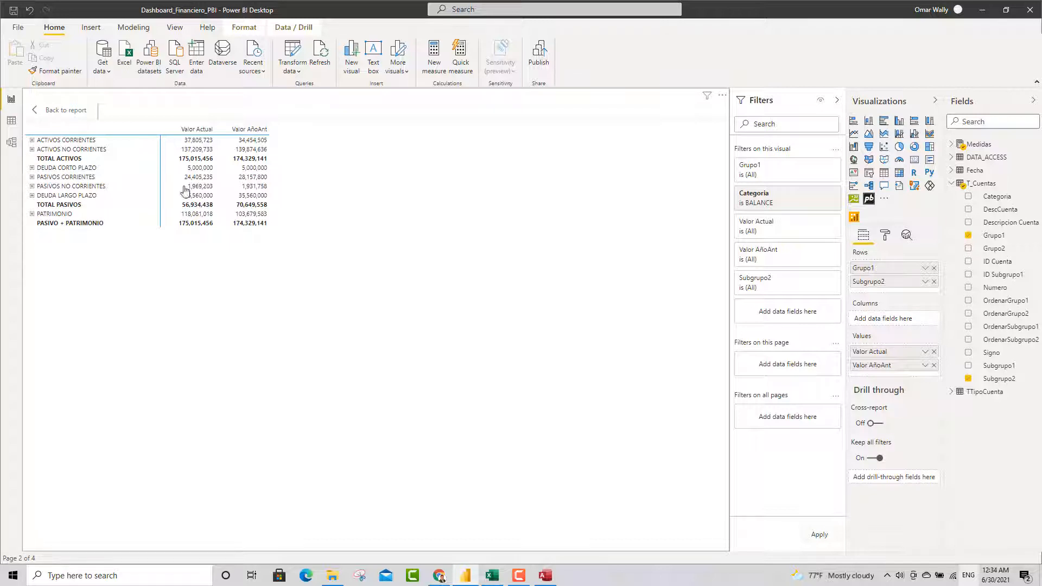
pyautogui.click(32, 177)
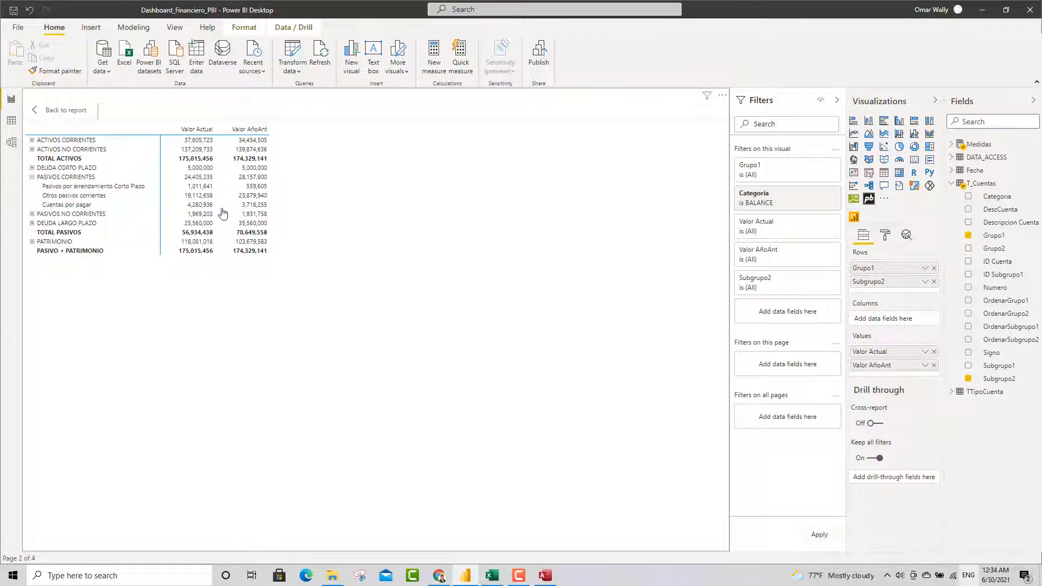
pyautogui.click(31, 177)
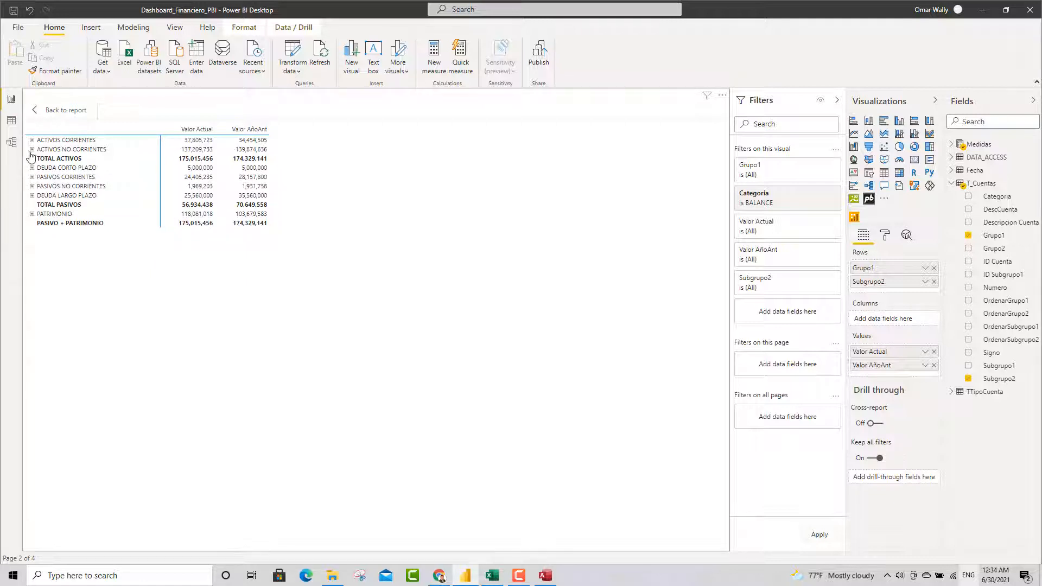
pyautogui.click(35, 112)
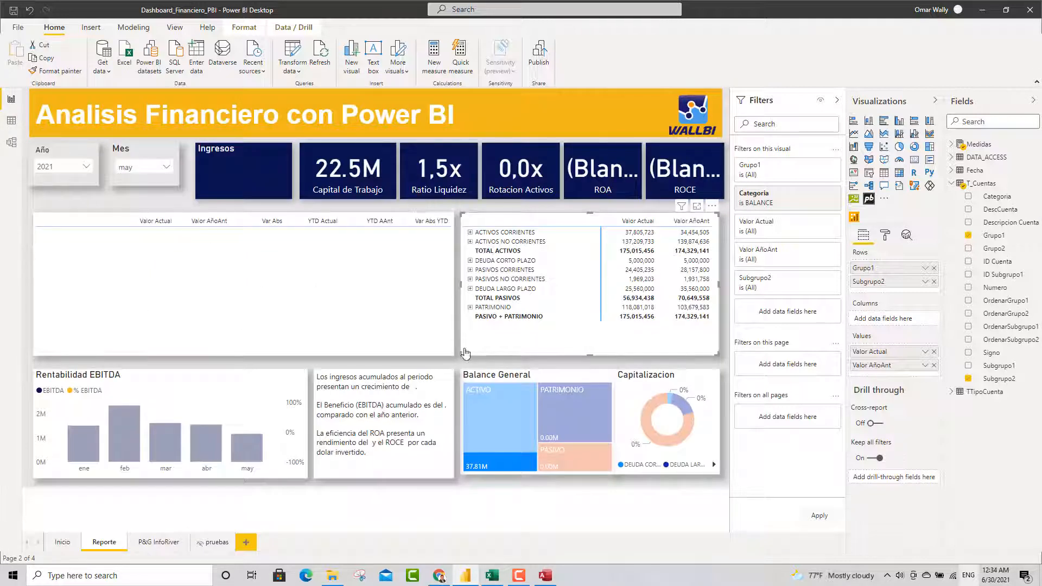
# Step: Cross-filter the report by ACTIVO in the Balance General treemap, clear that selection and open the P&G InfoRiver page
pyautogui.click(501, 467)
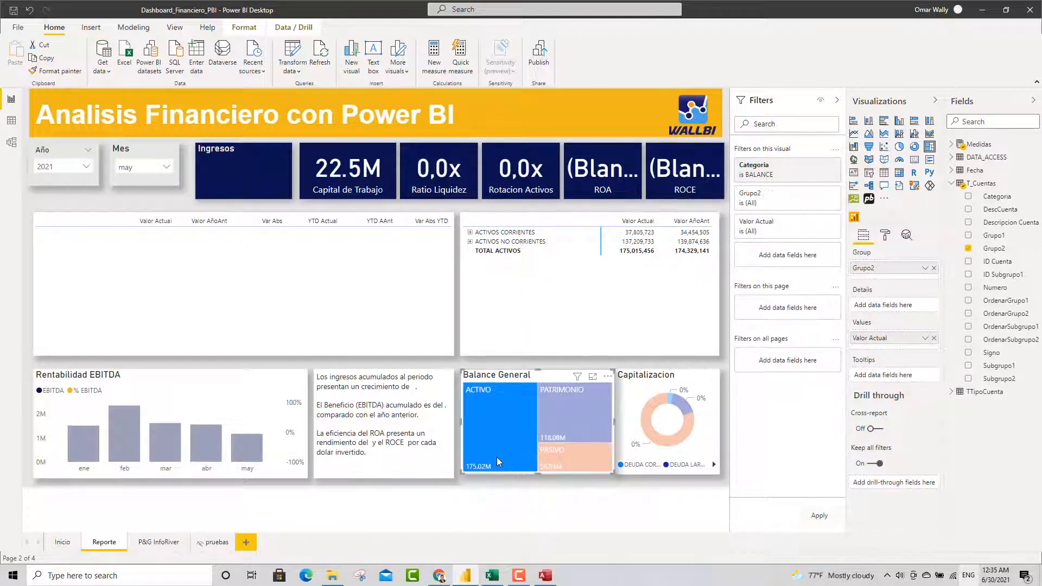
pyautogui.click(483, 405)
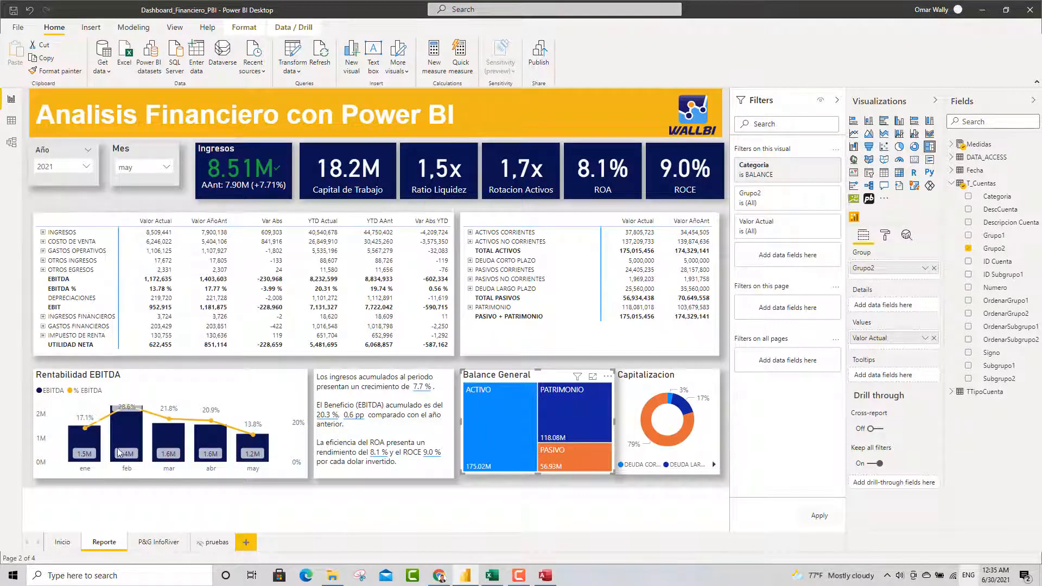
pyautogui.click(152, 543)
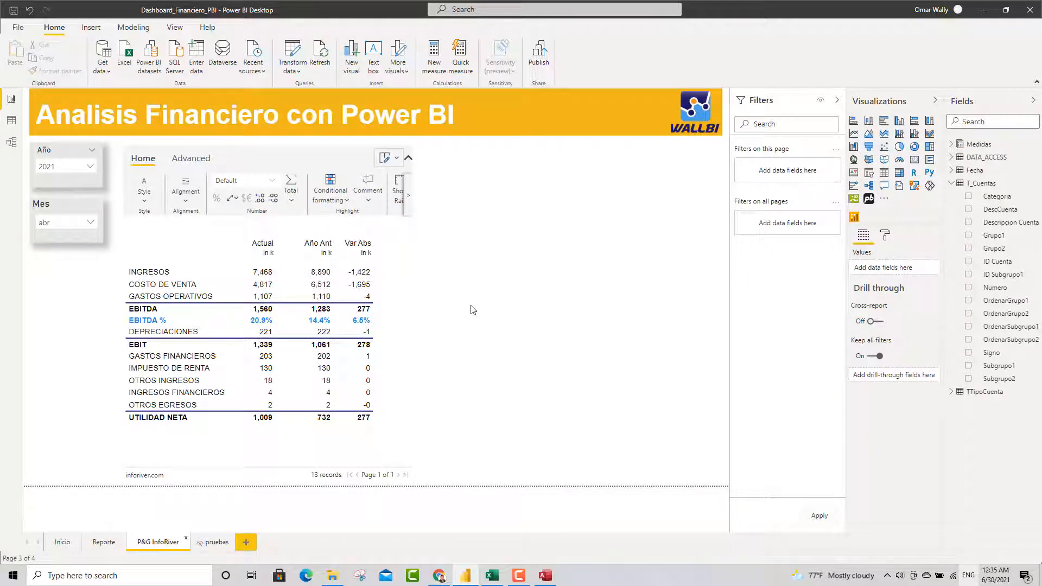
# Step: Switch to Chrome and search Google for "info river power bi" in a new tab
pyautogui.click(439, 577)
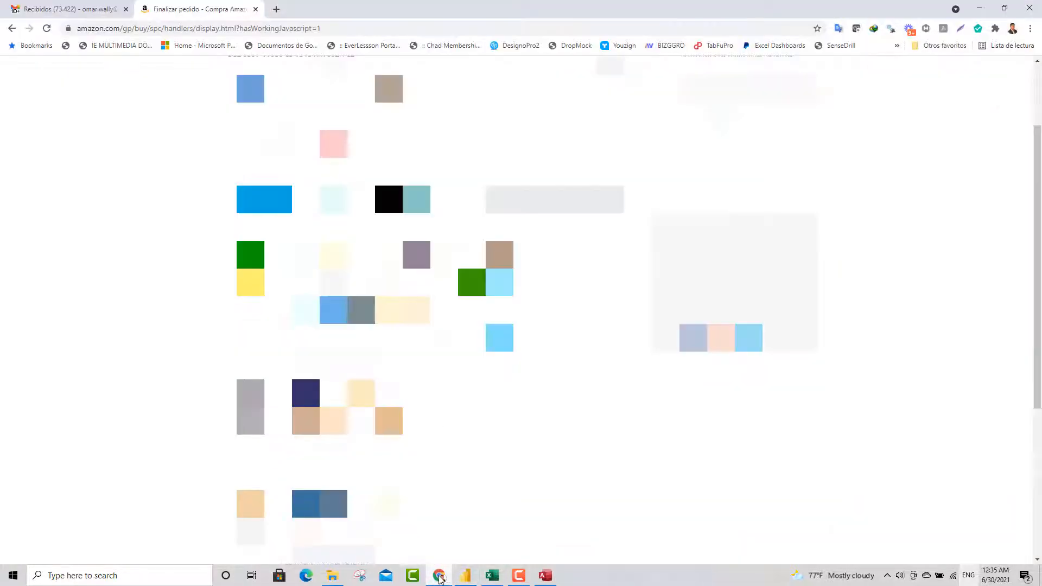
pyautogui.click(124, 28)
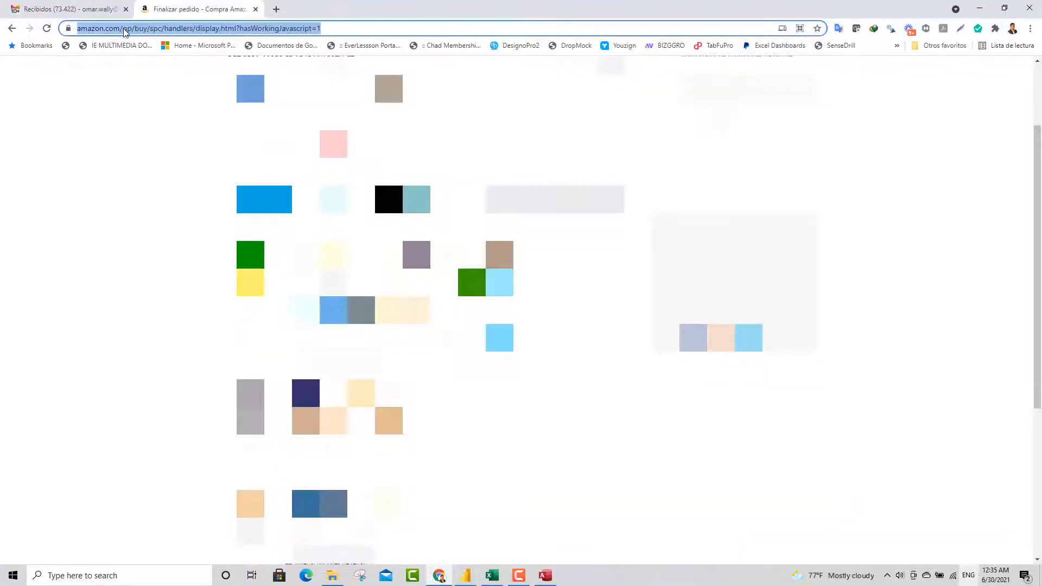
pyautogui.click(276, 10)
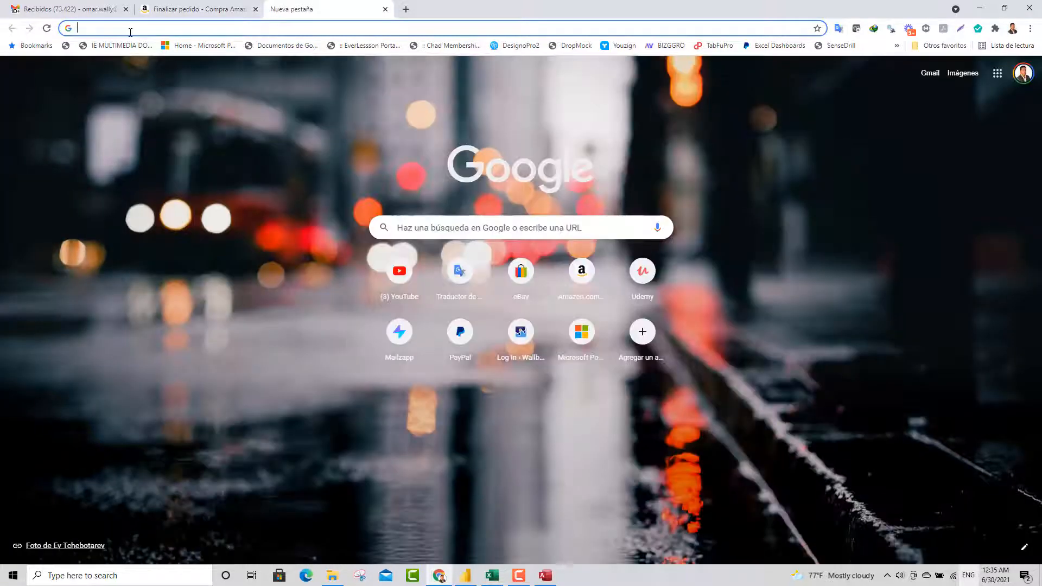
pyautogui.write('u')
pyautogui.press('BackSpace')
pyautogui.write('inf')
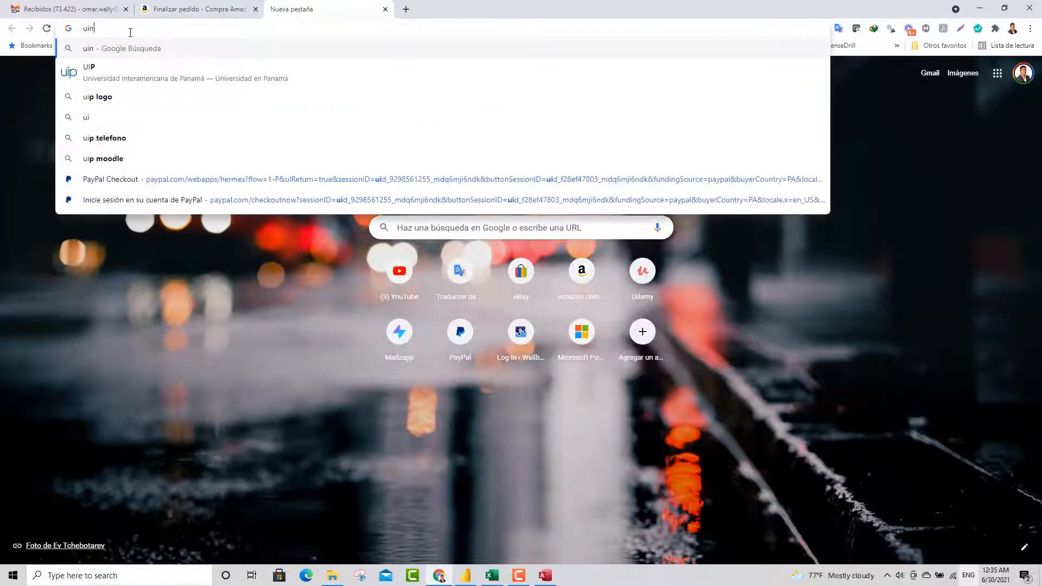
pyautogui.press('BackSpace')
pyautogui.press('BackSpace')
pyautogui.press('BackSpace')
pyautogui.press('BackSpace')
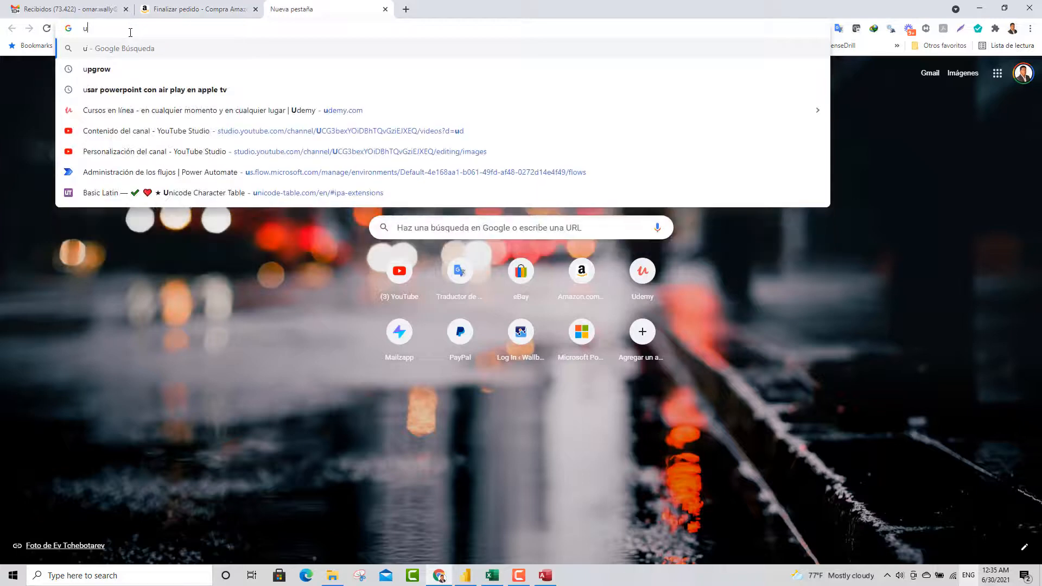
pyautogui.write('info')
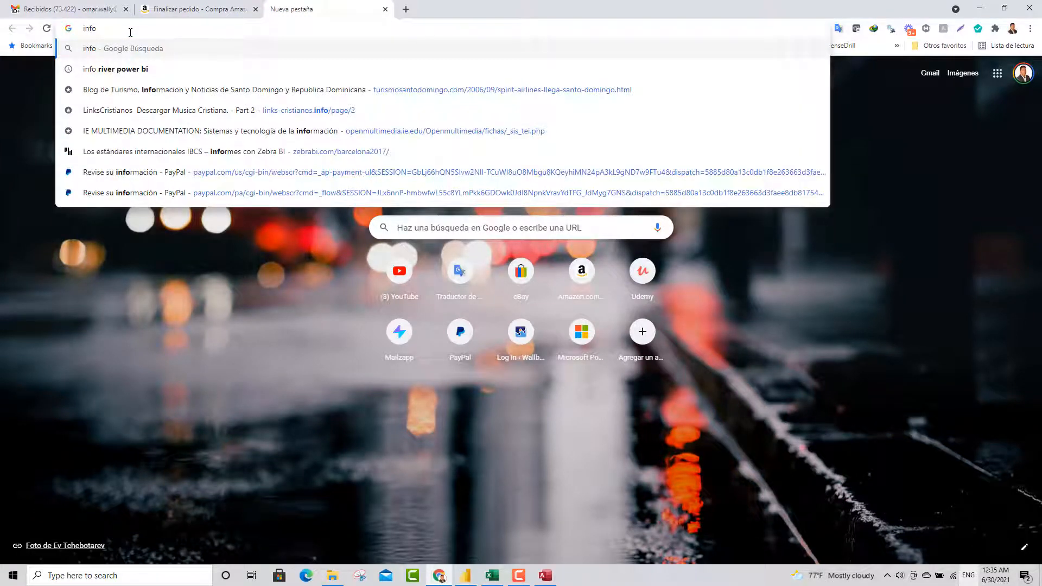
pyautogui.click(111, 69)
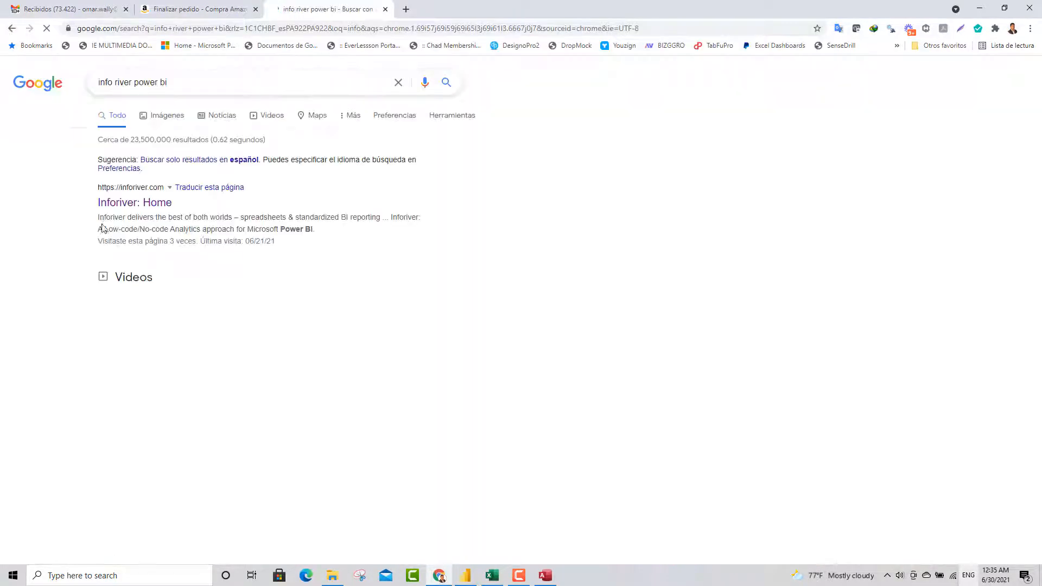
# Step: Open the Inforiver home page from the search results, look through it and return to the Power BI report
pyautogui.click(111, 206)
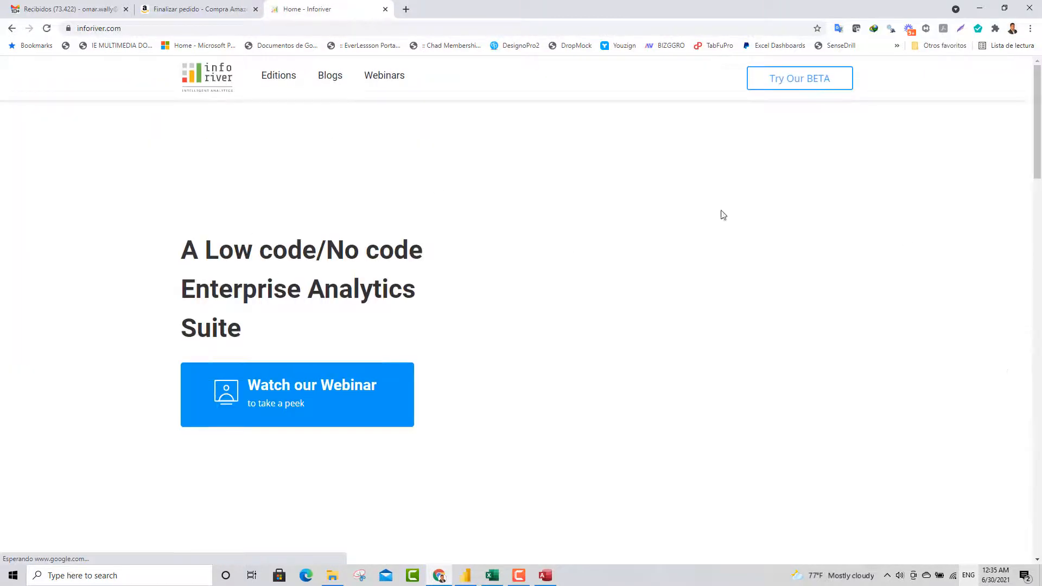
pyautogui.scroll(-6, 522, 441)
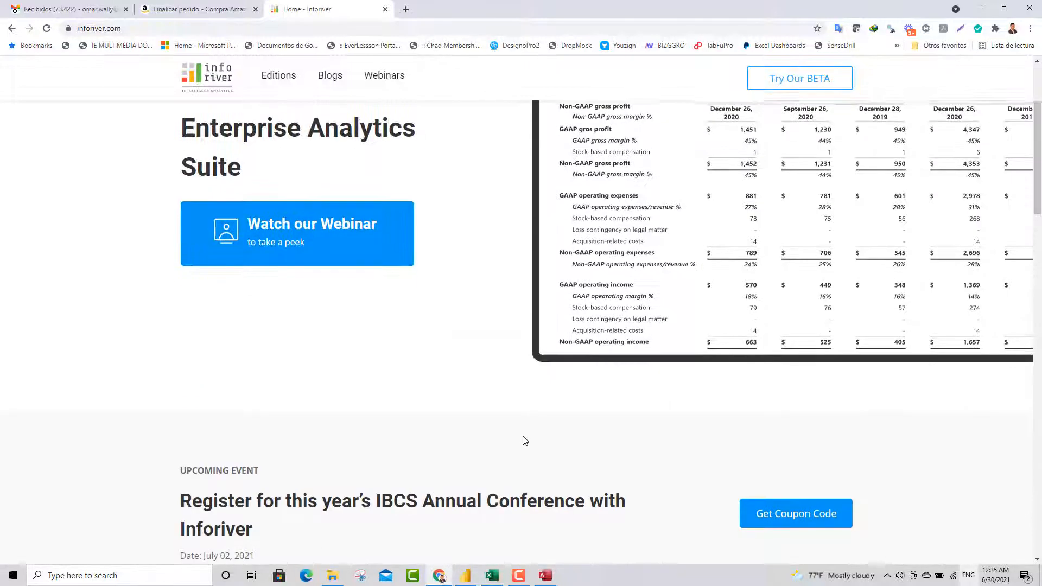
pyautogui.scroll(6, 523, 437)
pyautogui.scroll(-10, 525, 424)
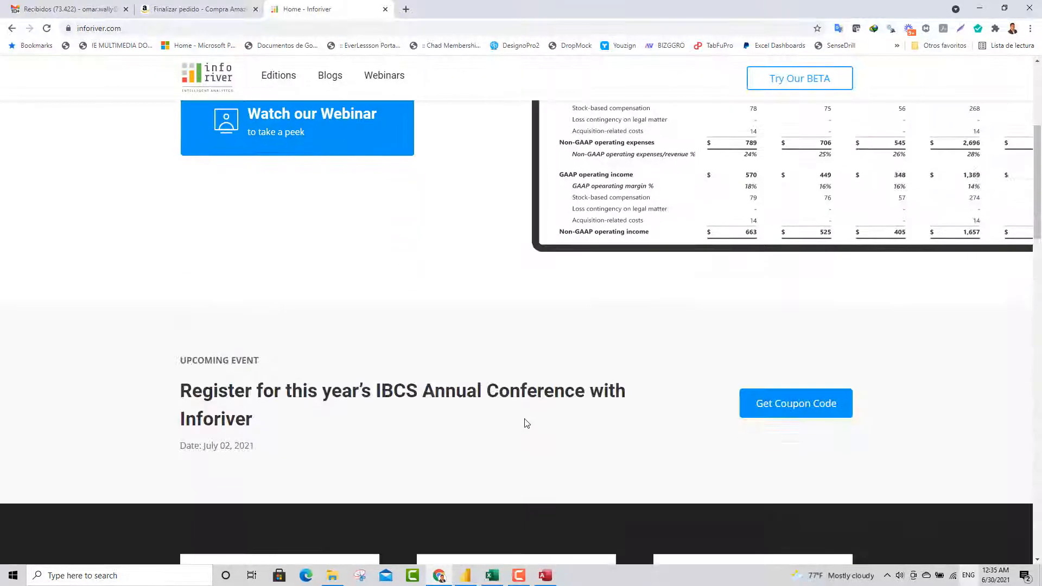
pyautogui.scroll(10, 318, 424)
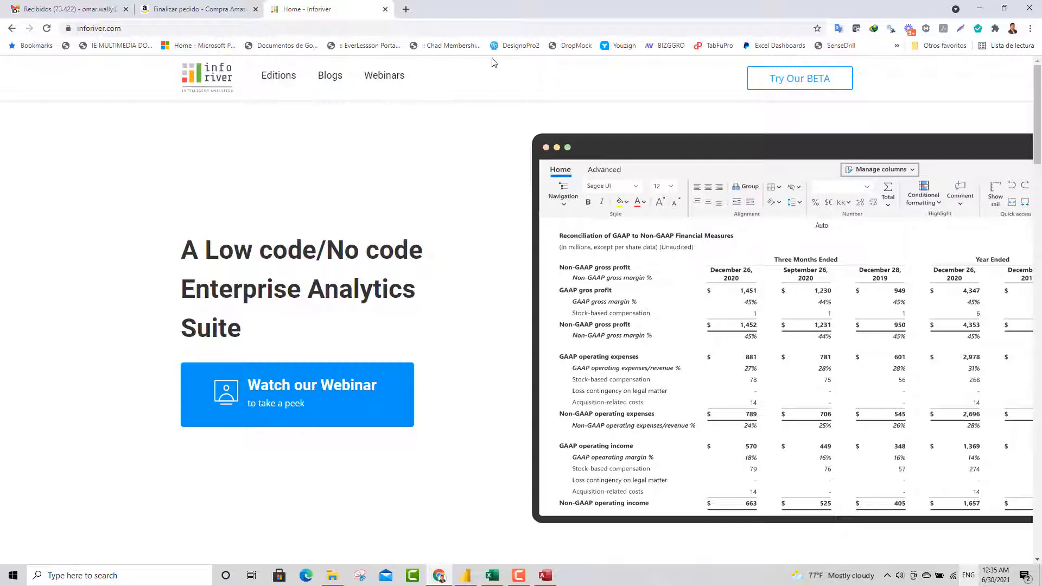
pyautogui.click(982, 11)
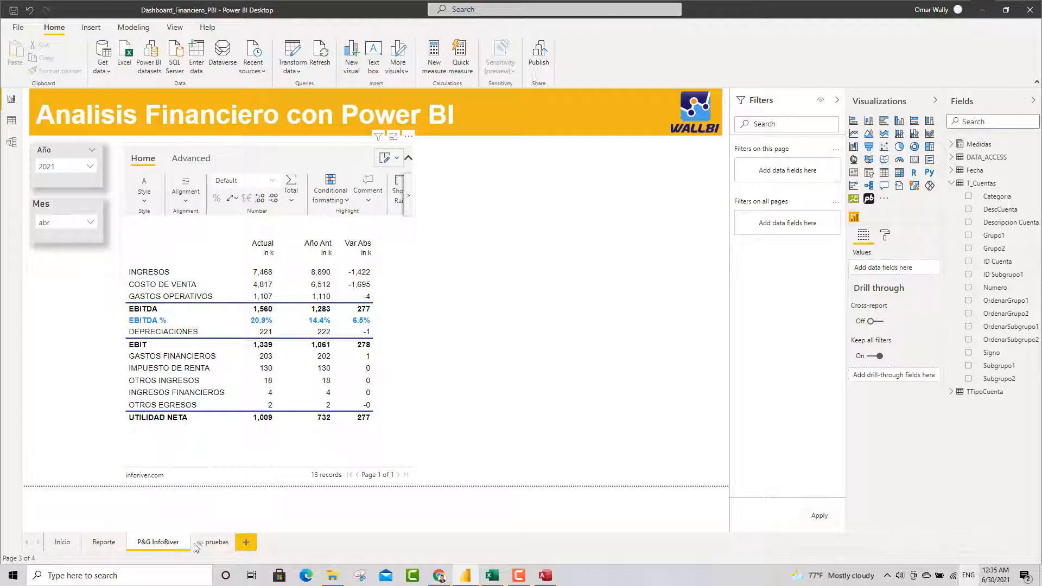
# Step: Review the Inicio and Reporte pages and return to the P&G InfoRiver page
pyautogui.click(63, 543)
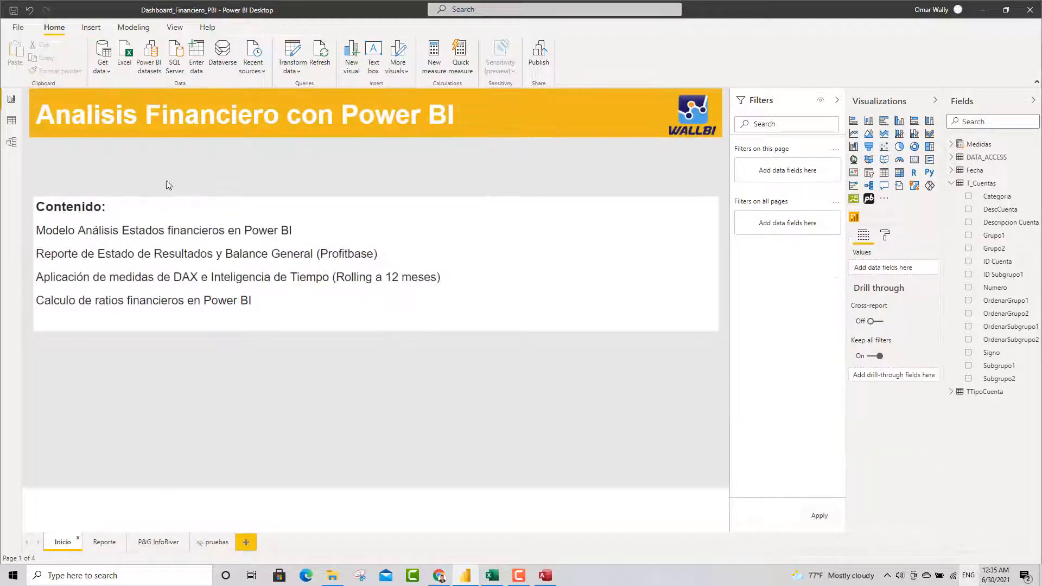
pyautogui.click(105, 546)
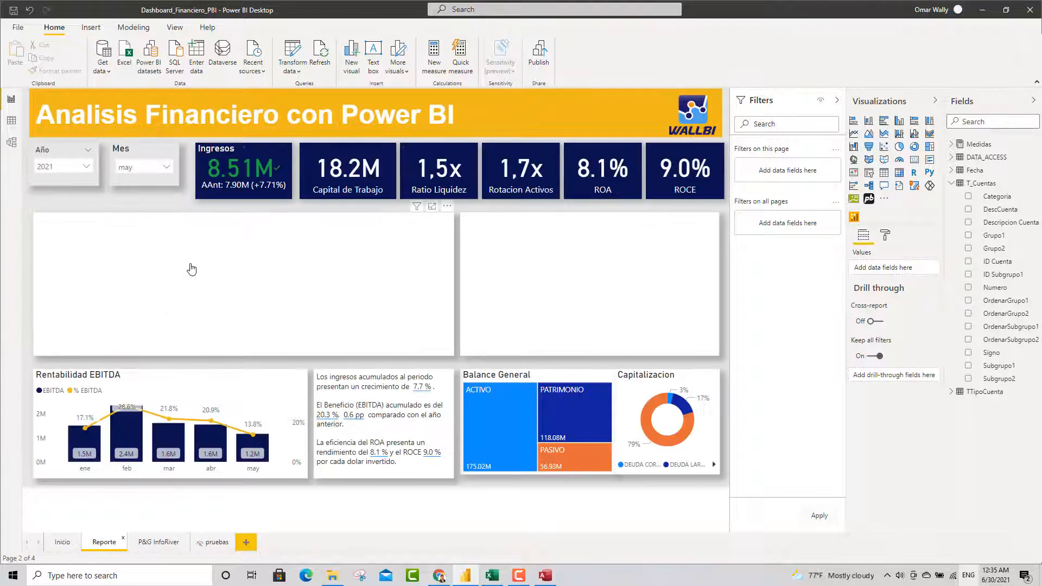
pyautogui.click(160, 547)
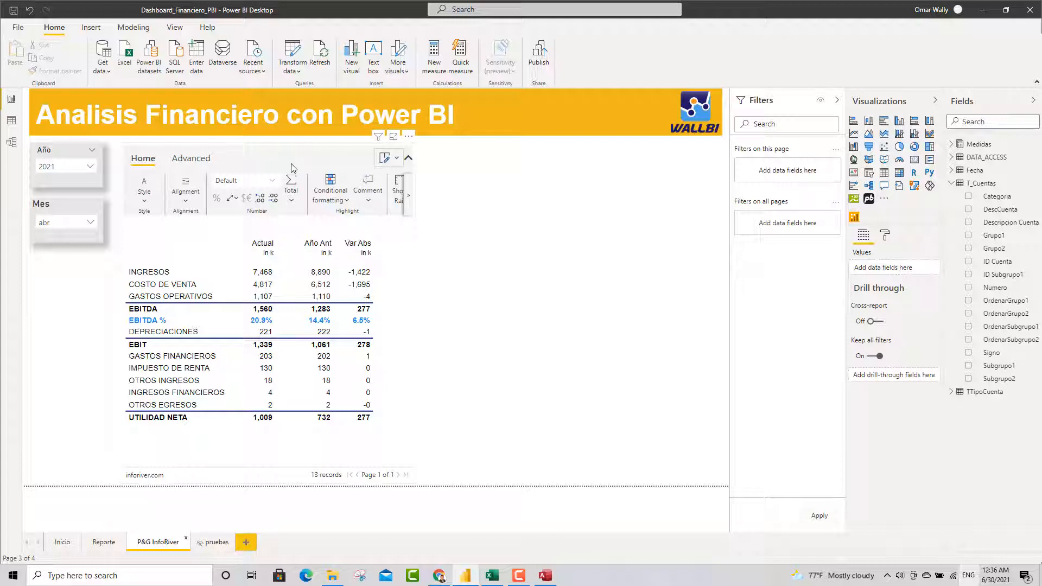
# Step: Toggle the Inforiver table's toolbar between expanded and collapsed, leaving it collapsed above the income statement
pyautogui.click(409, 159)
pyautogui.click(409, 159)
pyautogui.click(409, 159)
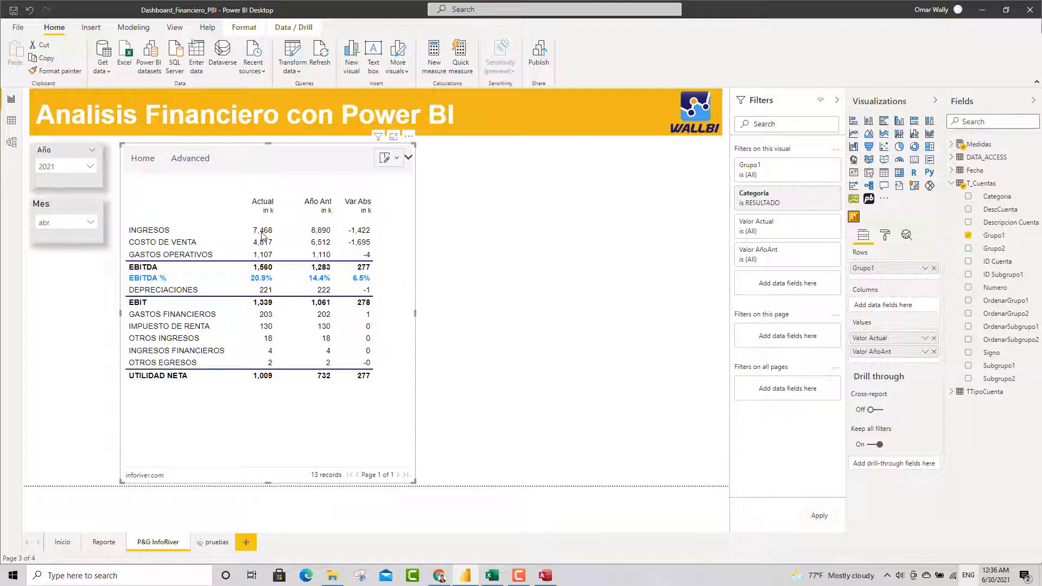
pyautogui.click(408, 158)
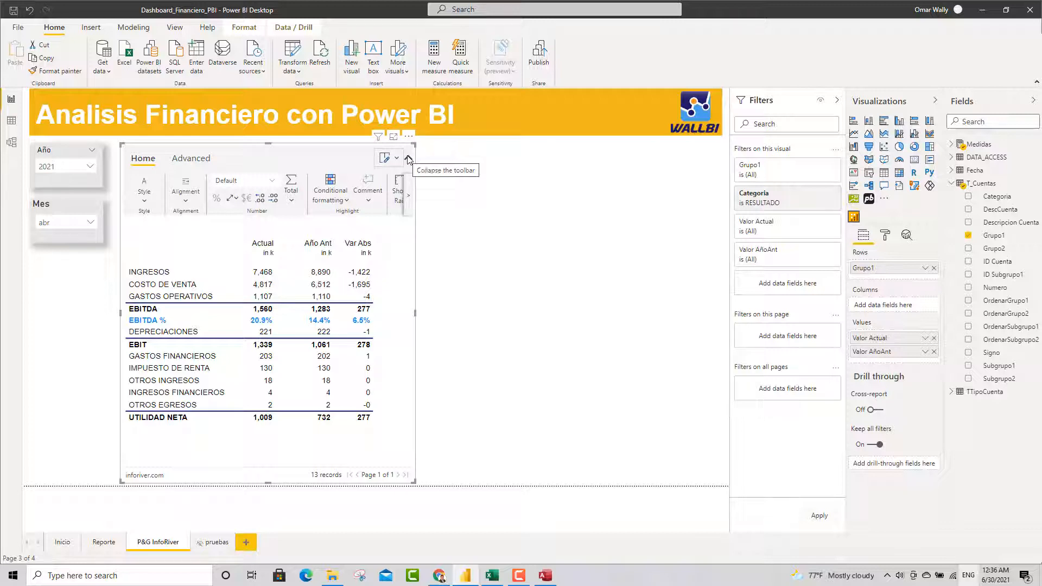
pyautogui.click(409, 158)
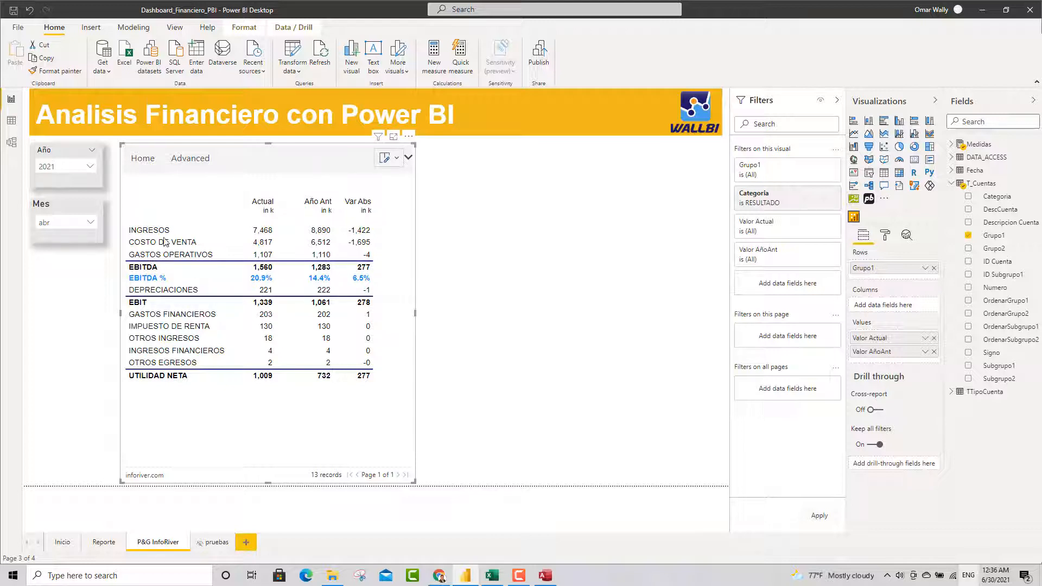
# Step: Review the Inforiver table's advanced Customize options and its Style formatting options, then close them
pyautogui.click(190, 158)
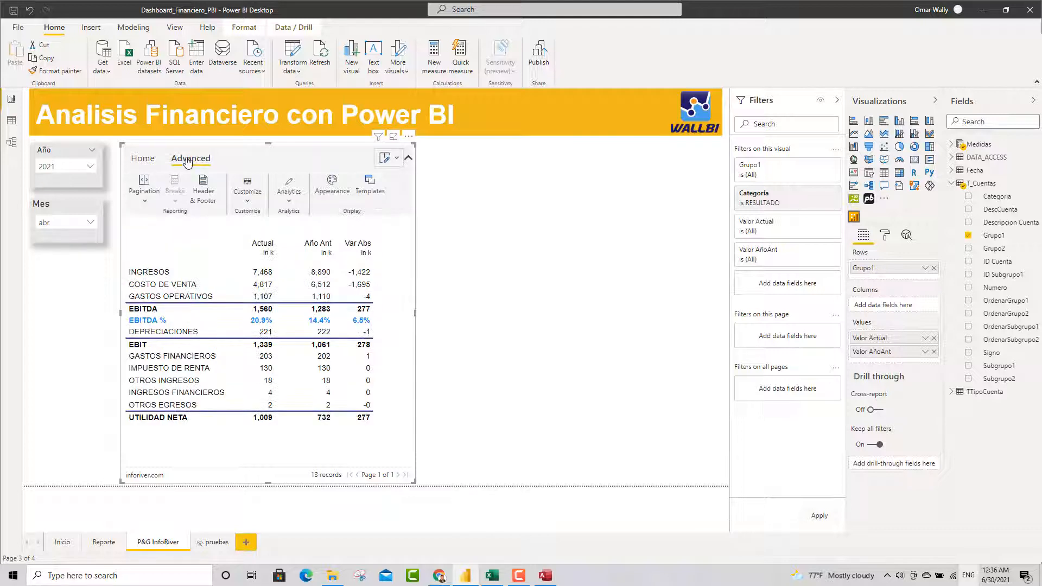
pyautogui.click(247, 206)
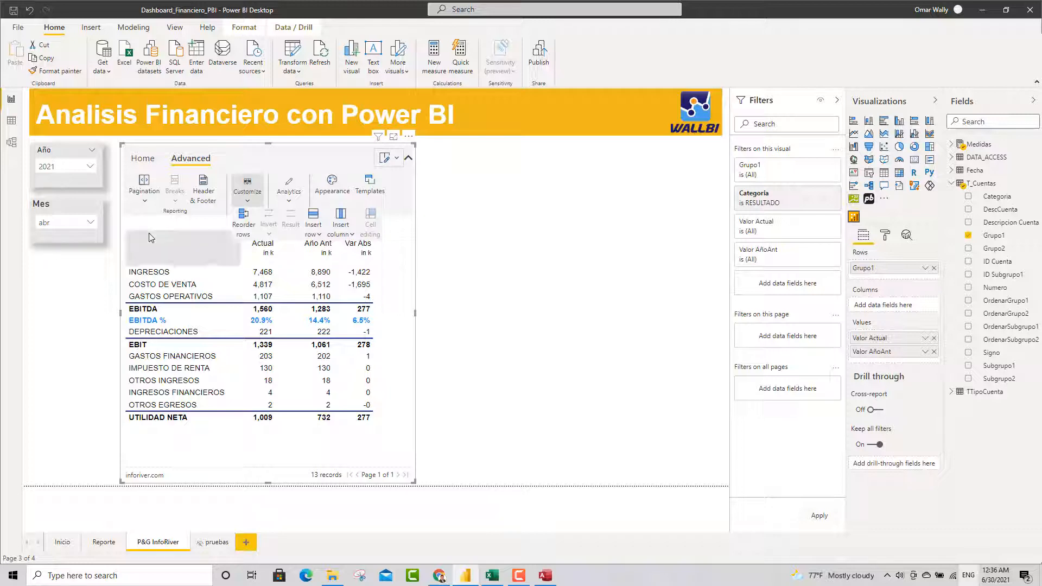
pyautogui.click(147, 161)
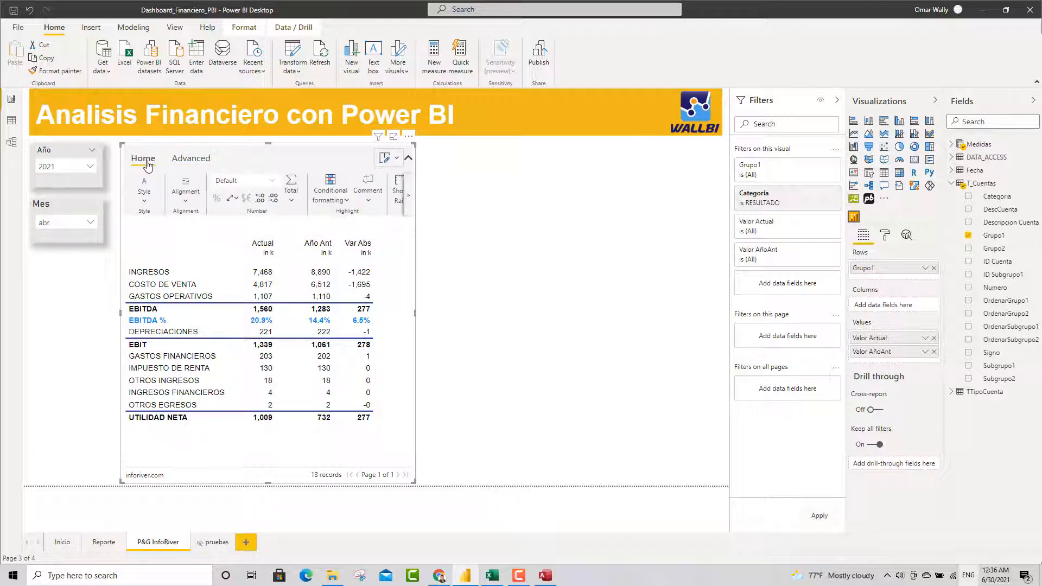
pyautogui.click(144, 203)
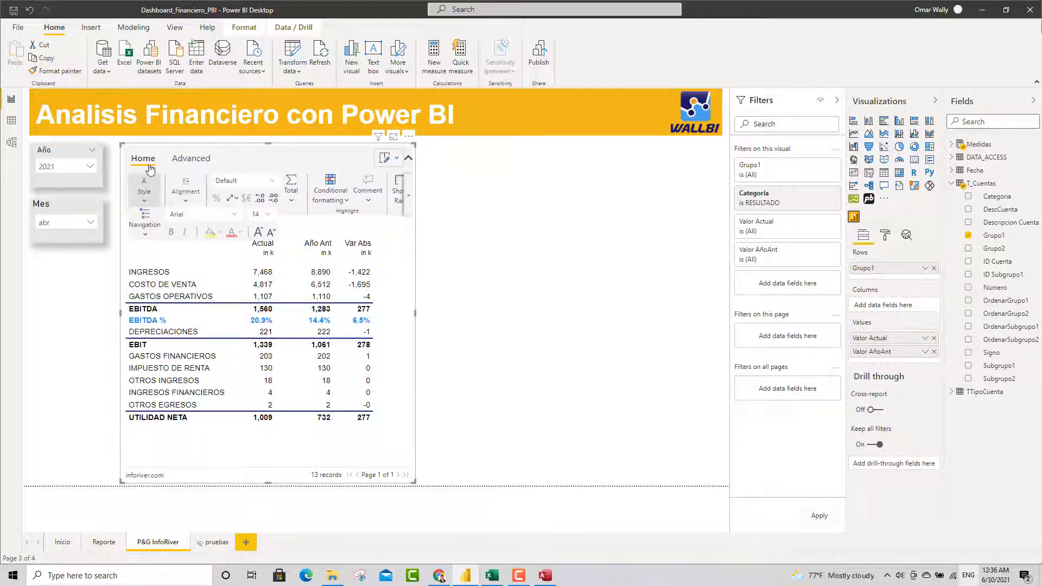
pyautogui.click(148, 186)
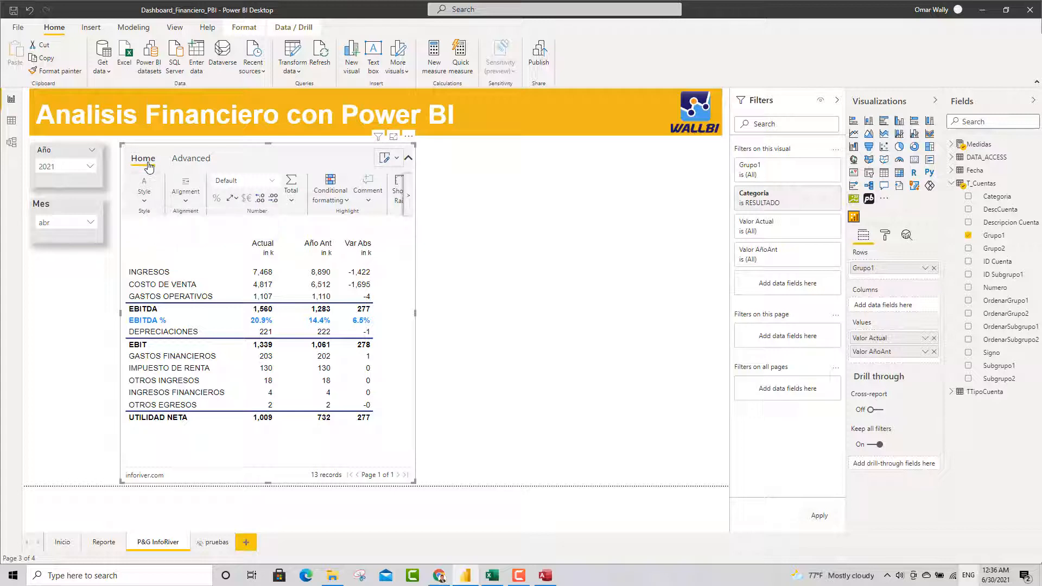
# Step: Collapse the Inforiver table's toolbar, deselect the visual and return to the Reporte page
pyautogui.click(409, 158)
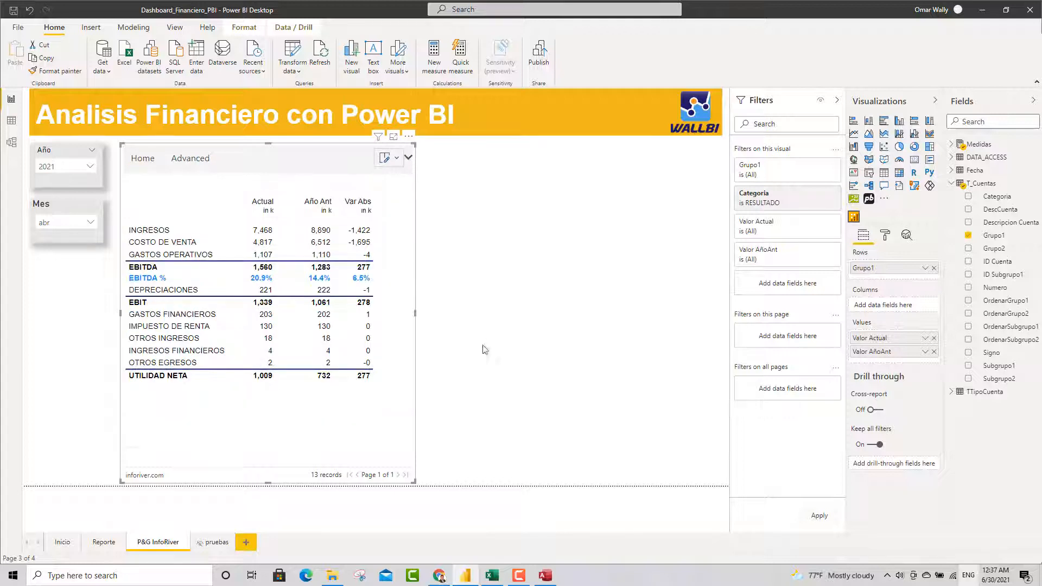
pyautogui.click(461, 401)
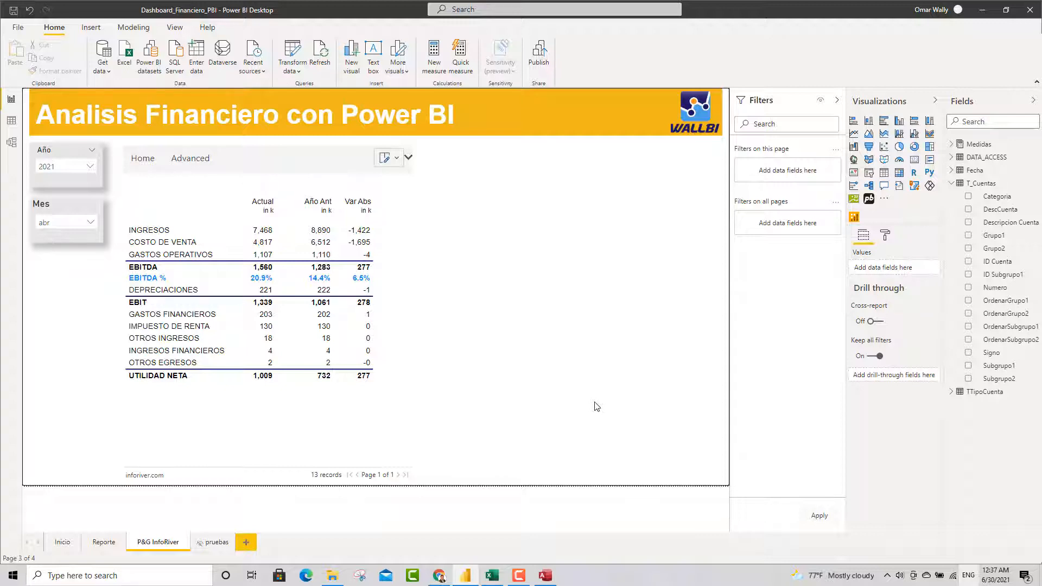
pyautogui.click(97, 549)
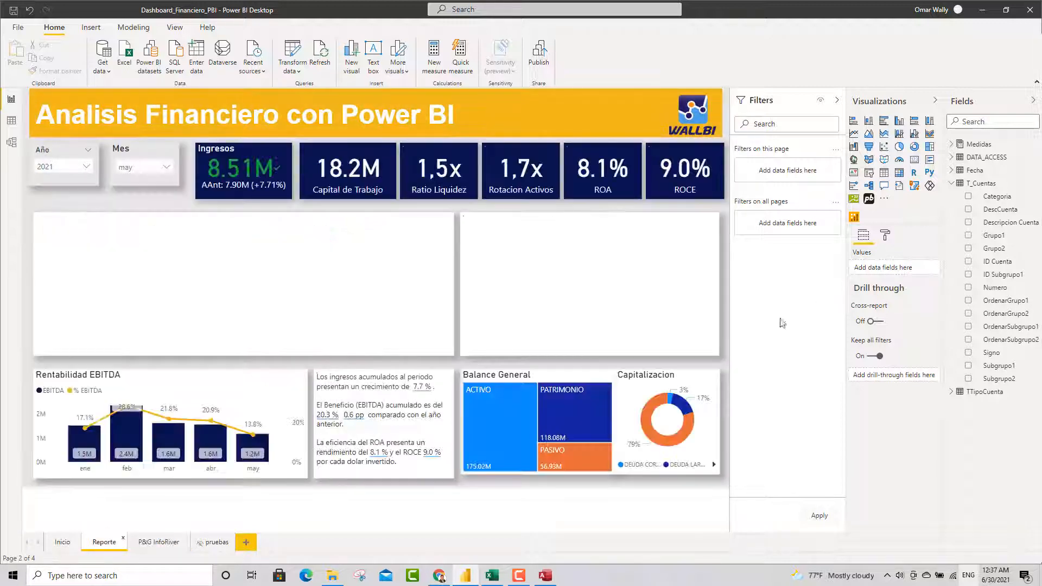